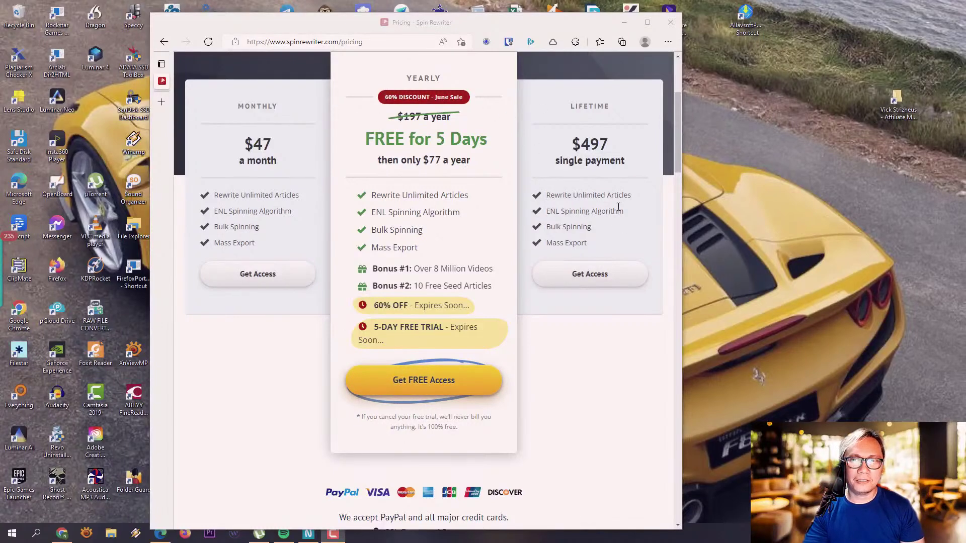
Step: Review Spin Rewriter's monthly, yearly and lifetime plans on the pricing page, highlighting the yearly plan's price line
left_click_drag(679, 139, 690, 77)
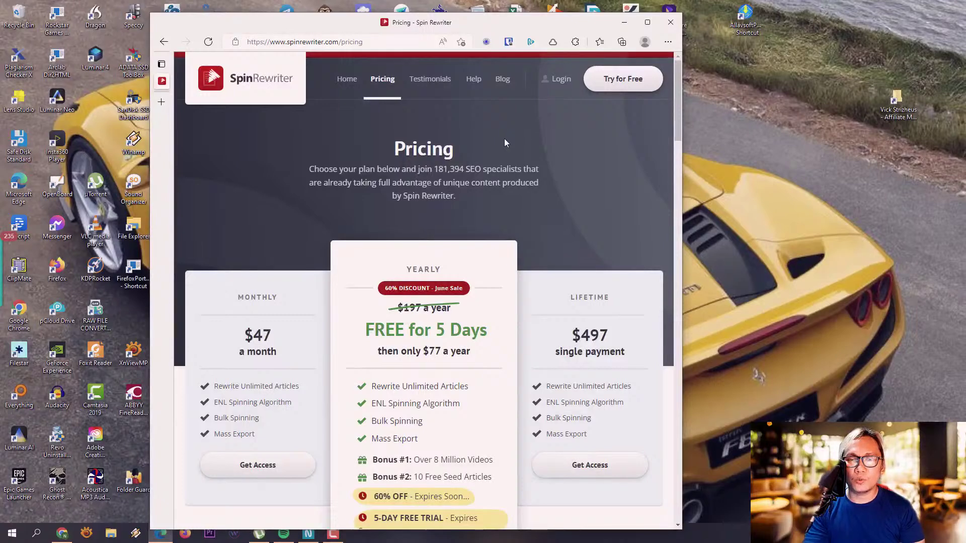
scroll(505, 143, "down", 4)
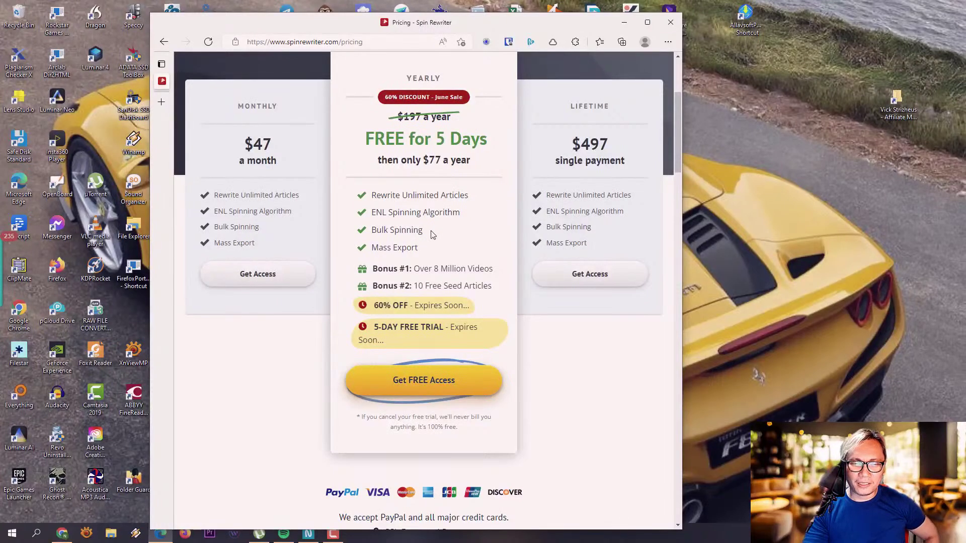
scroll(441, 247, "up", 4)
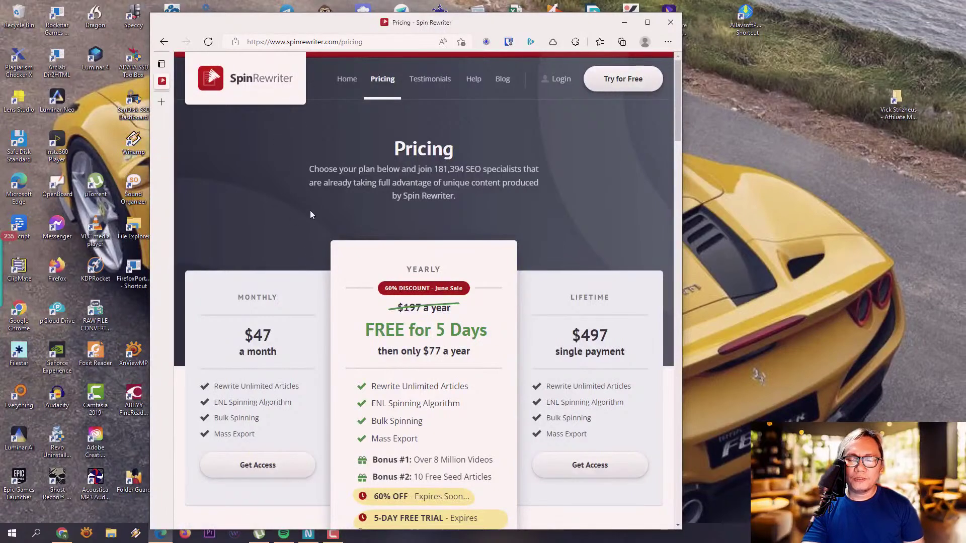
scroll(310, 215, "down", 4)
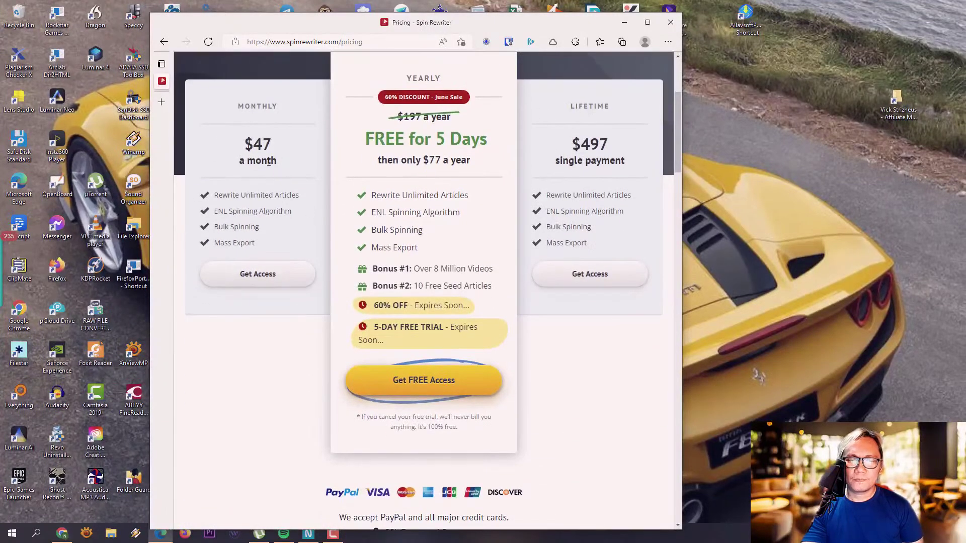
left_click_drag(476, 164, 369, 160)
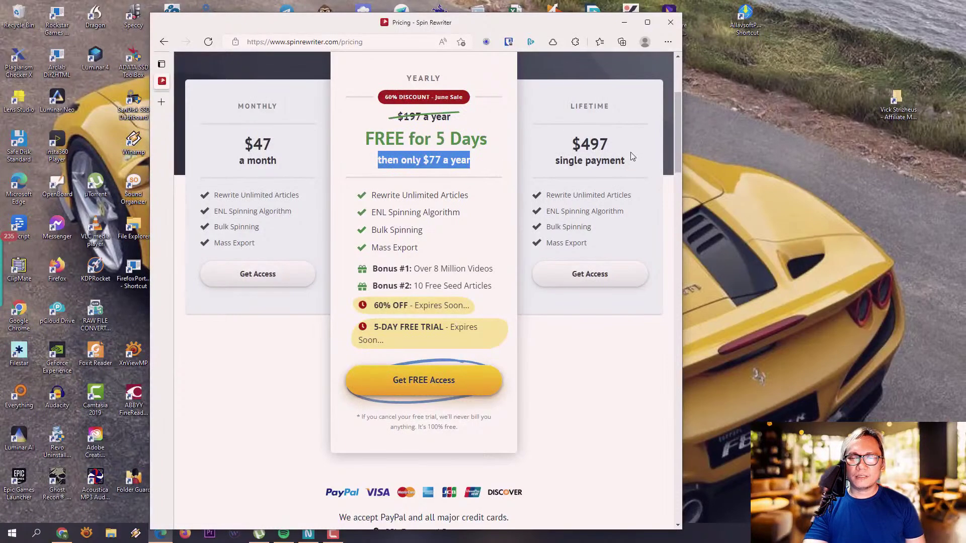
scroll(629, 154, "up", 4)
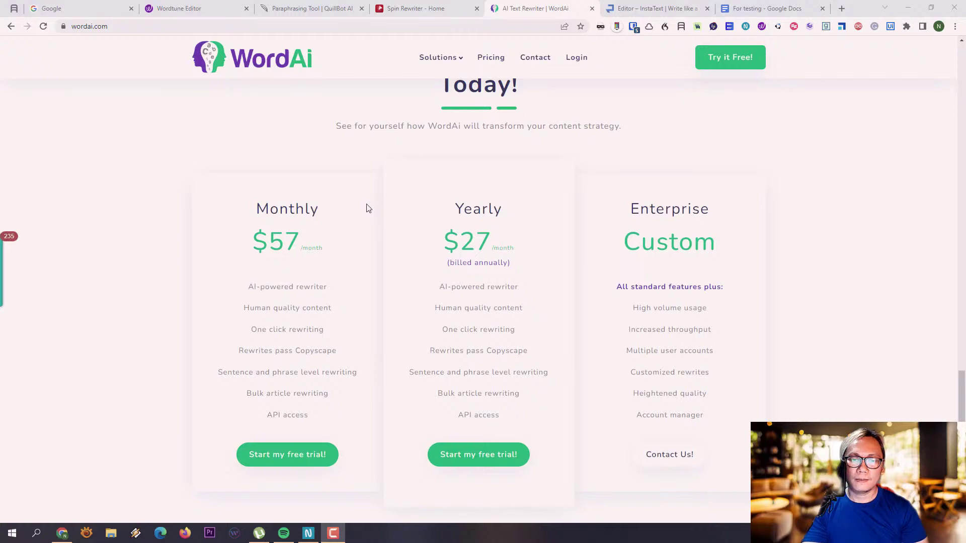
Step: Examine WordAi's monthly, yearly and enterprise plans and the free trial offer, highlighting the AI-powered rewriter feature
left_click(354, 290)
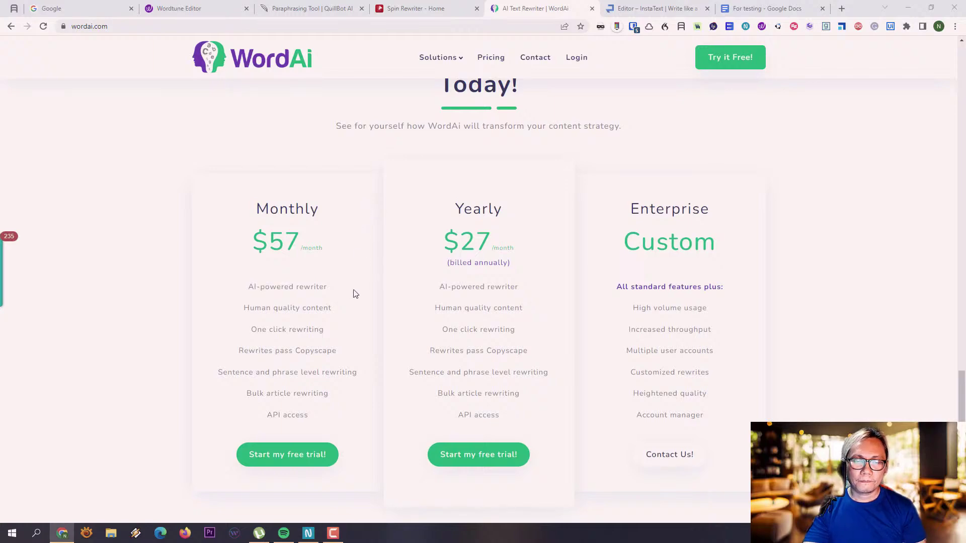
scroll(354, 295, "down", 4)
scroll(352, 294, "up", 2)
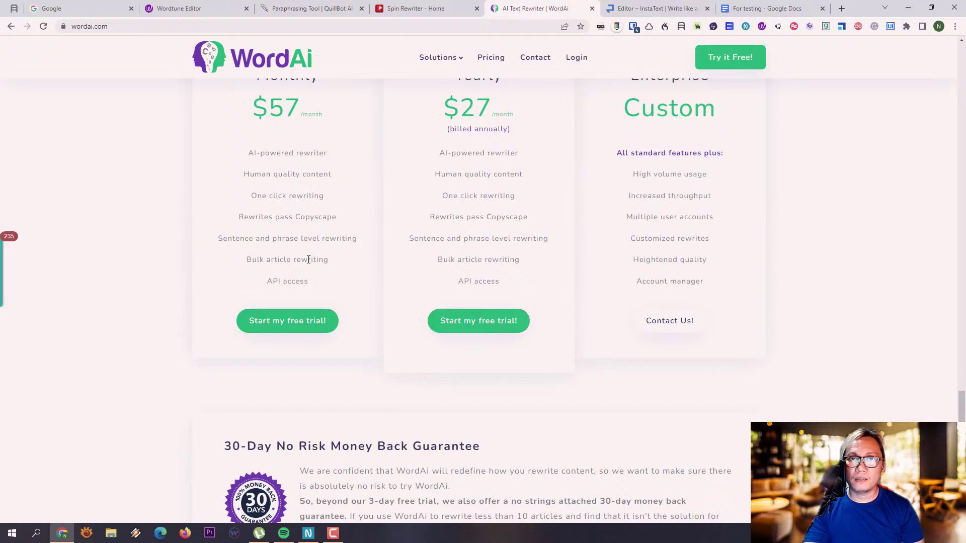
scroll(327, 256, "up", 3)
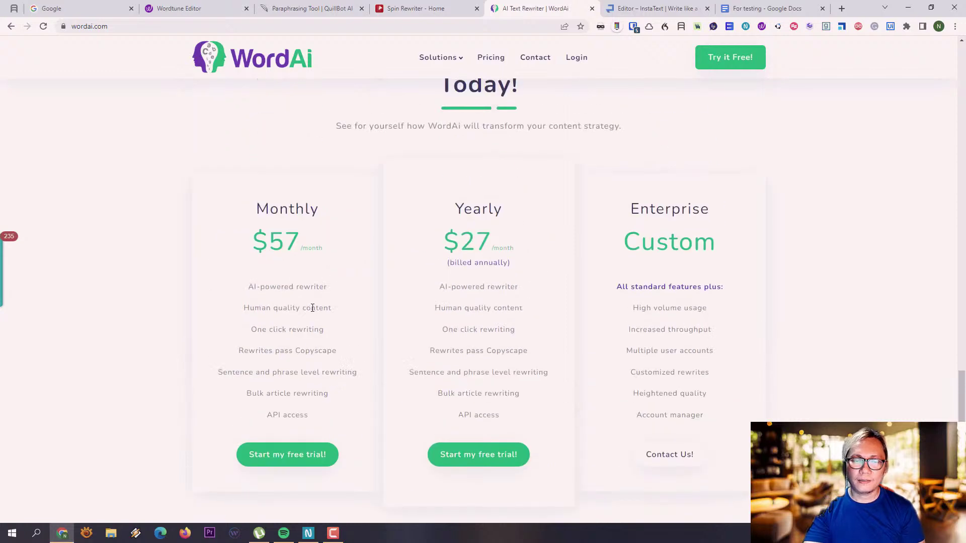
left_click_drag(252, 286, 354, 293)
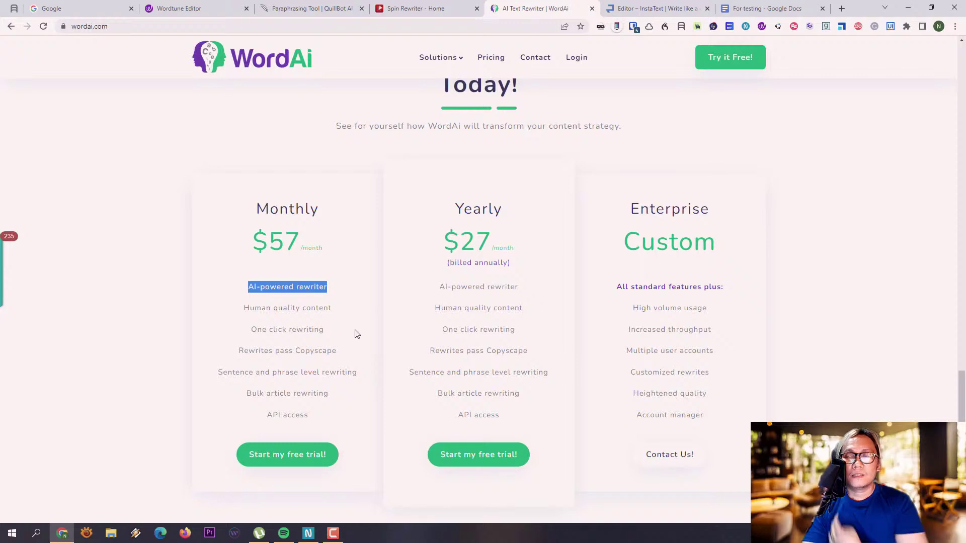
scroll(382, 312, "up", 5)
scroll(454, 304, "down", 3)
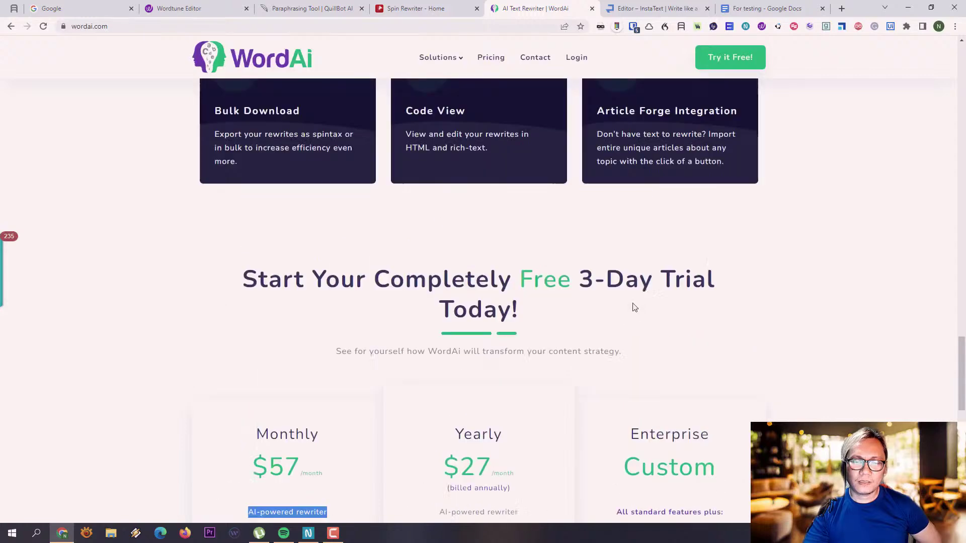
scroll(599, 283, "up", 20)
scroll(577, 242, "up", 10)
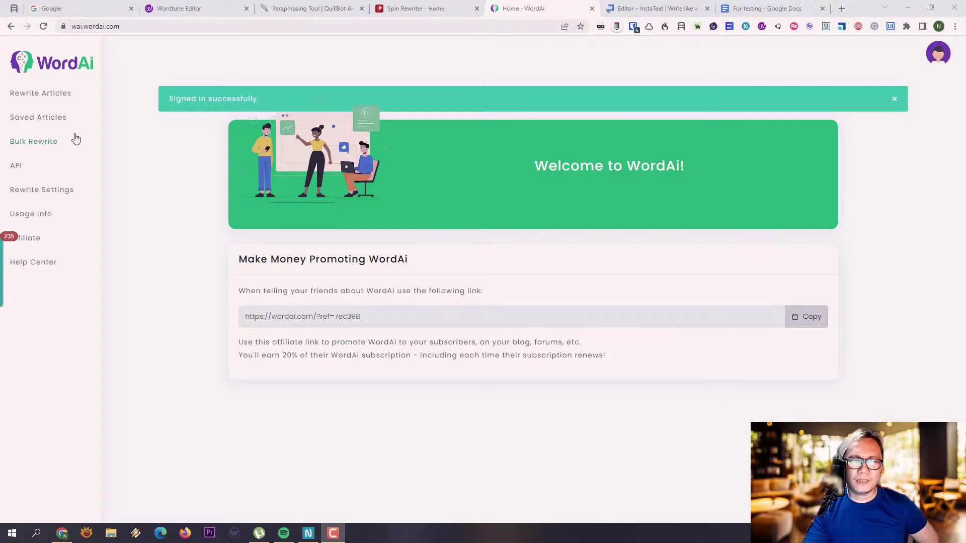
Step: Check WordAi's bulk rewrite page and the account's usage info, including the billing-cycle word count and the last 30 days
left_click(46, 148)
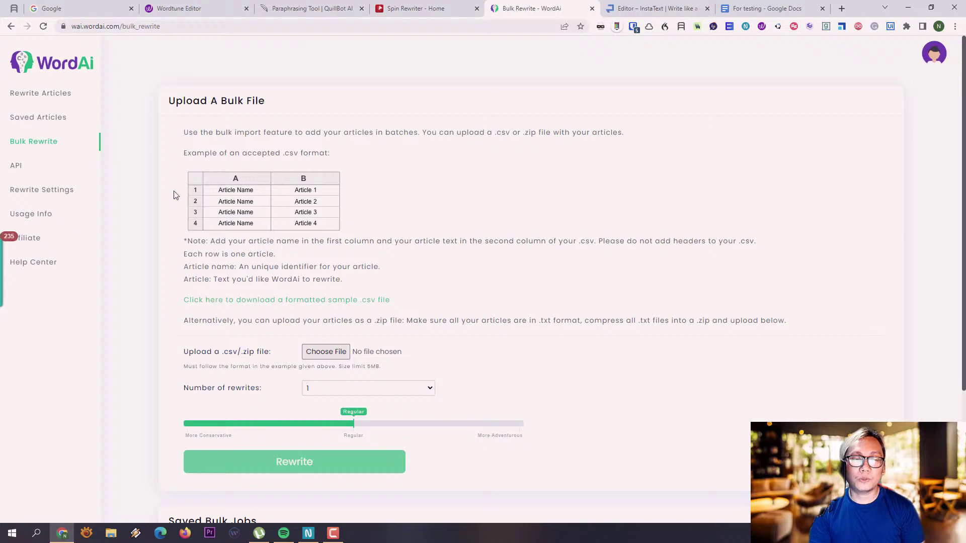
left_click(44, 220)
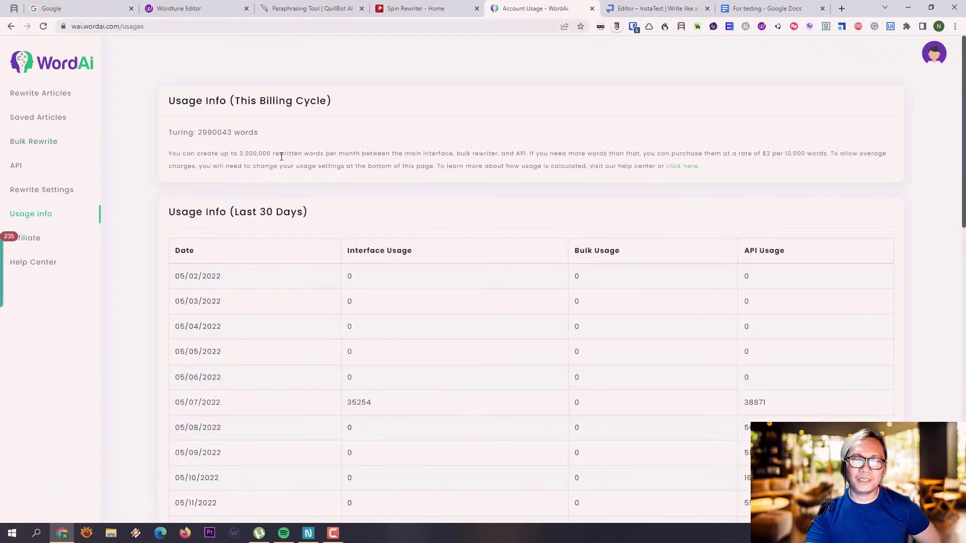
left_click_drag(197, 133, 233, 134)
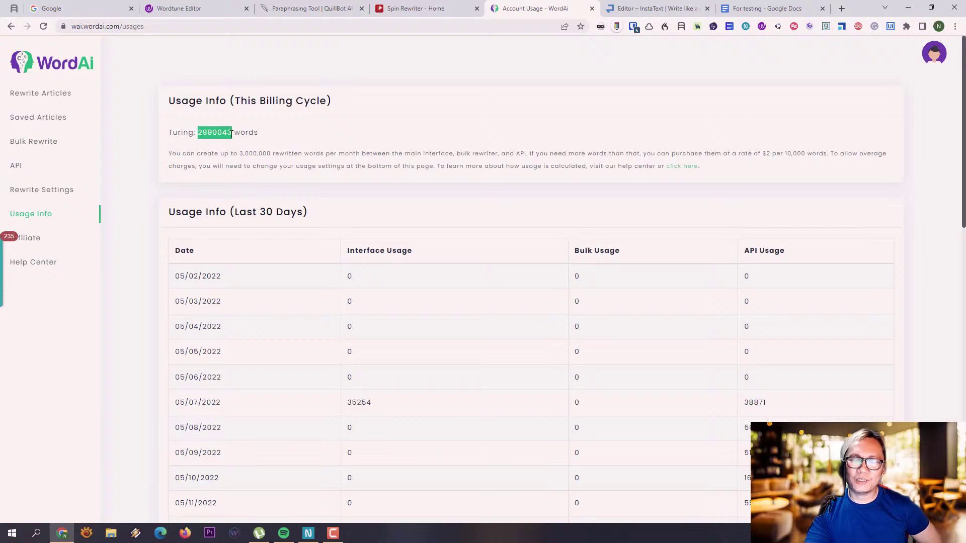
left_click(285, 145)
left_click_drag(195, 136, 234, 143)
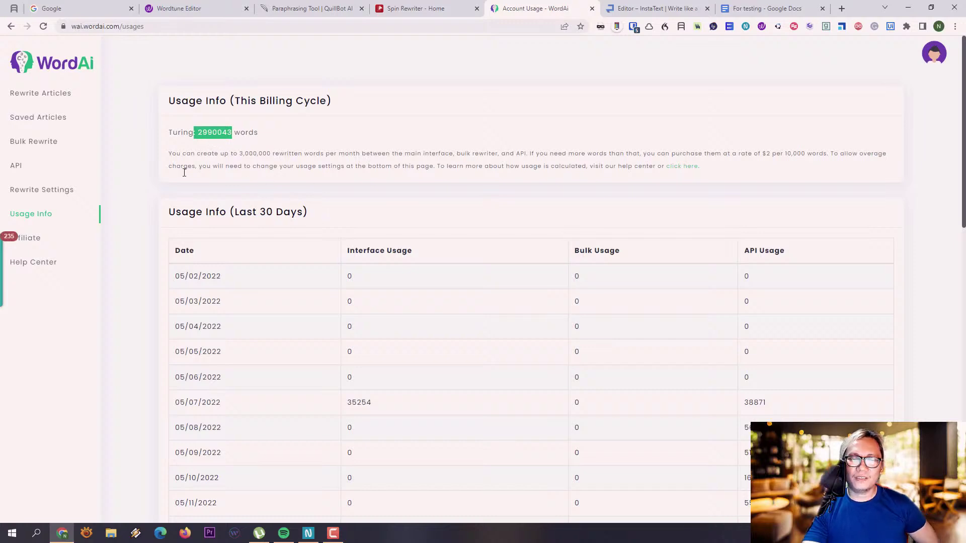
left_click(141, 262)
scroll(234, 176, "down", 15)
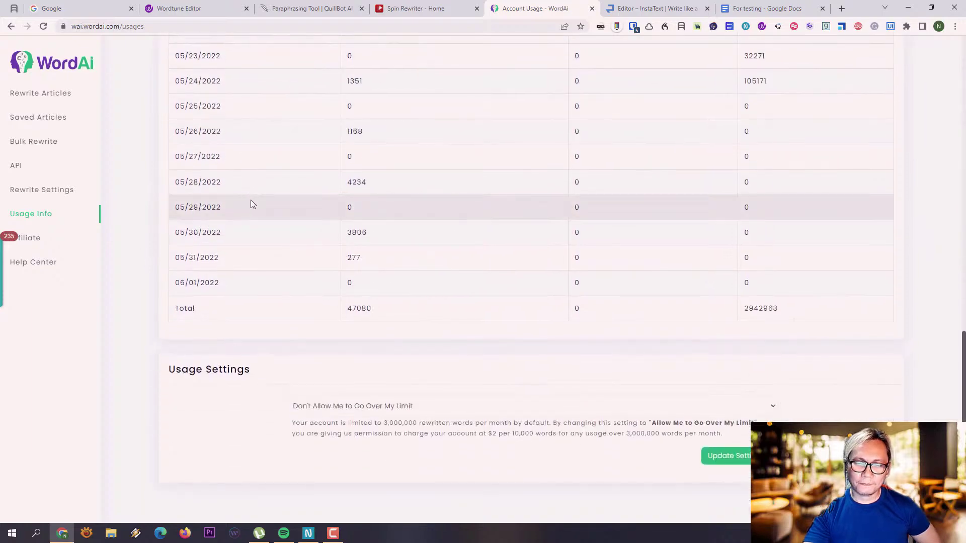
scroll(251, 204, "up", 15)
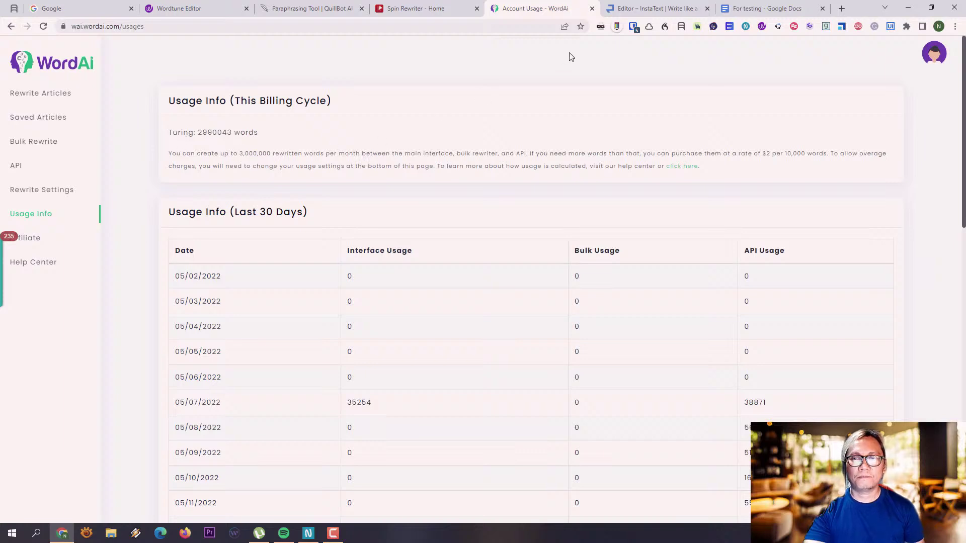
Step: View QuillBot's paraphraser with its empty input area and InstaText's editor as alternative rewriting tools
left_click(306, 9)
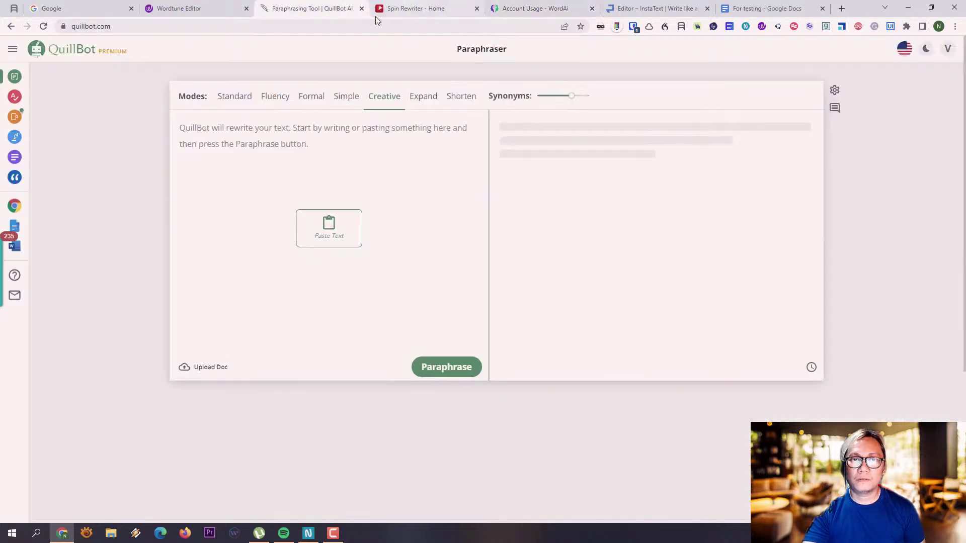
left_click(208, 130)
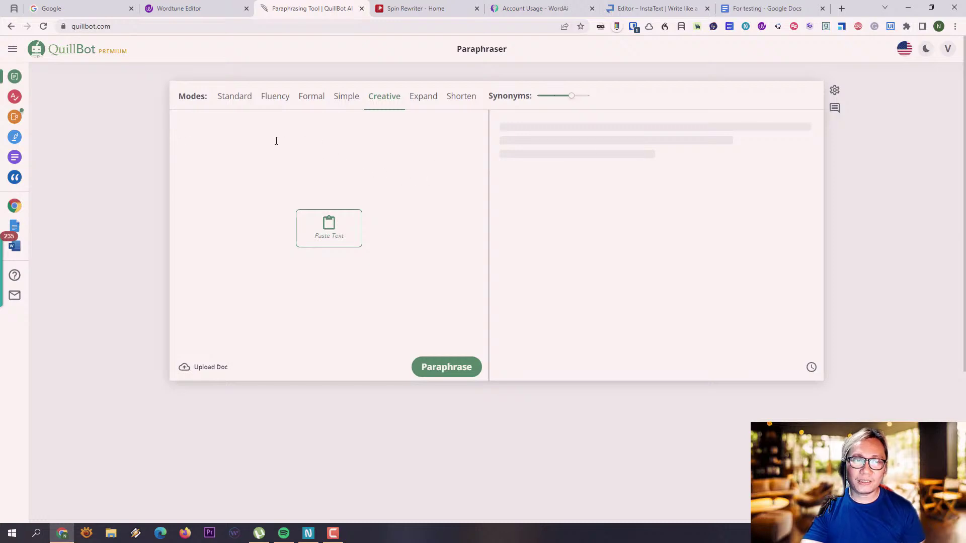
mouse_move(19, 94)
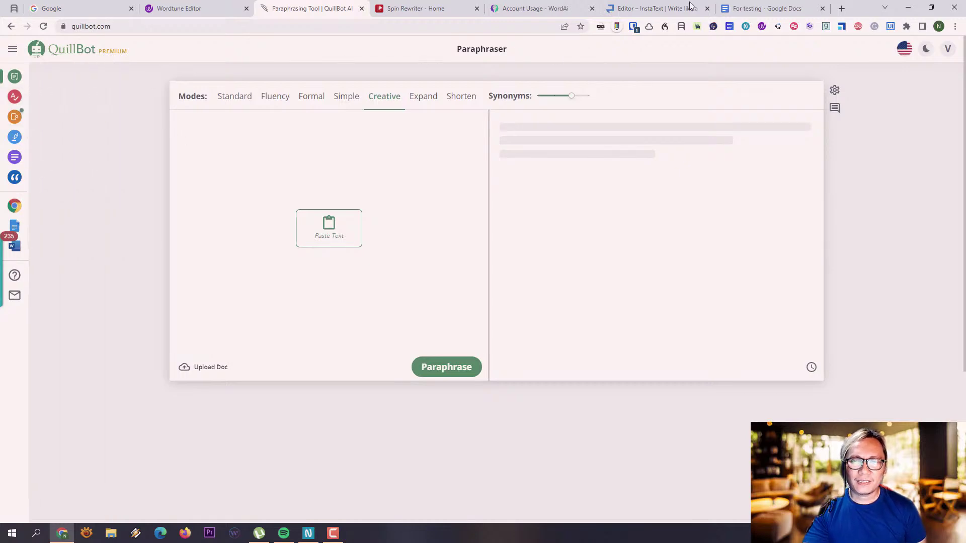
left_click(667, 10)
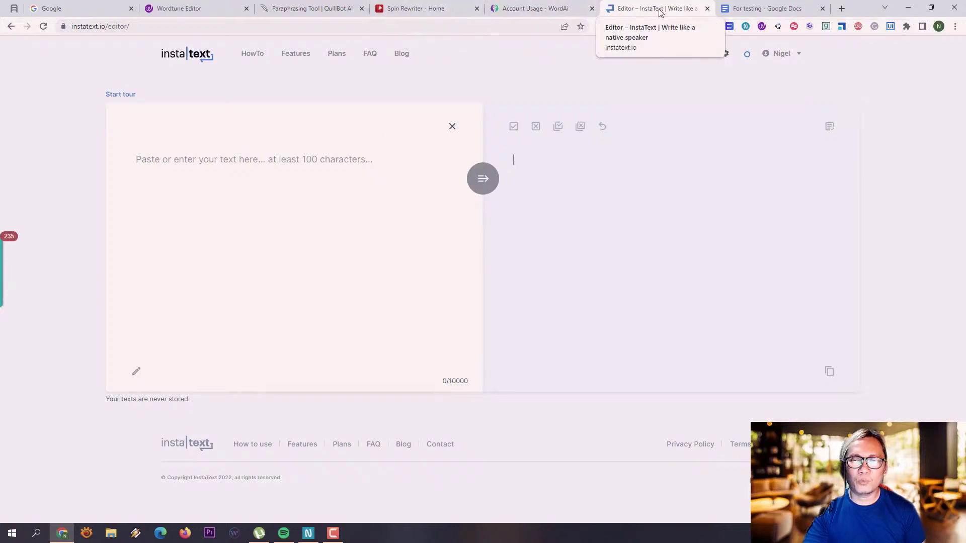
Step: Paste the copied meditation article into QuillBot's paraphraser input and look through the pasted text
left_click(304, 9)
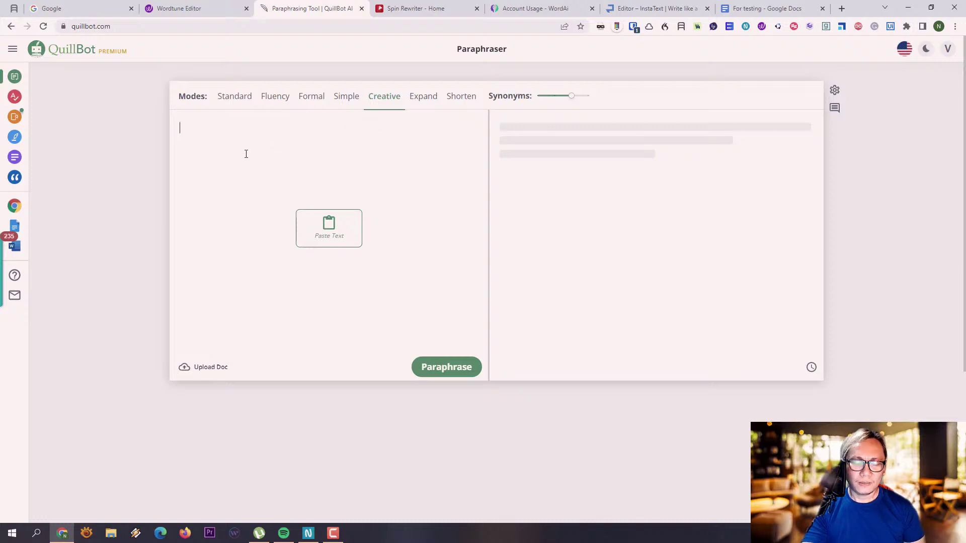
key("ctrl+v")
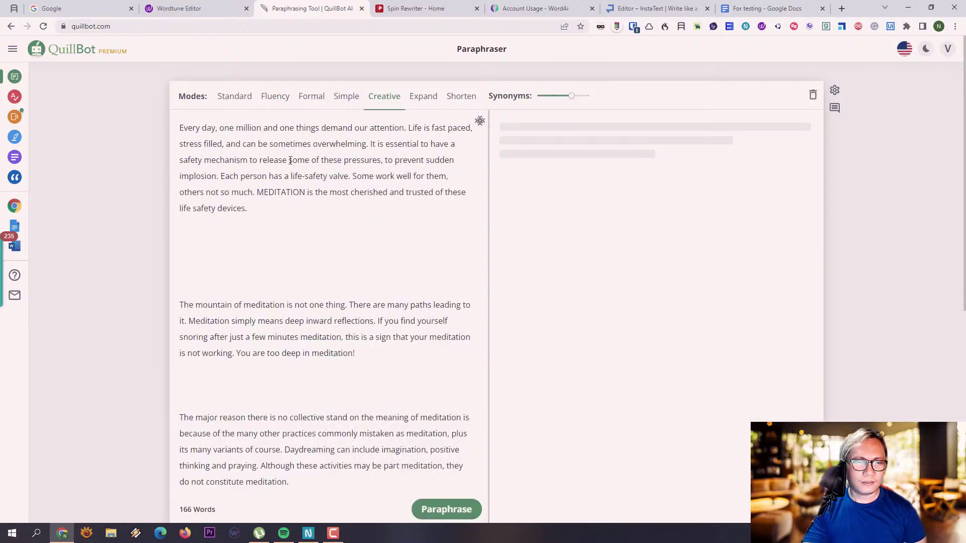
scroll(291, 201, "down", 7)
scroll(290, 202, "up", 7)
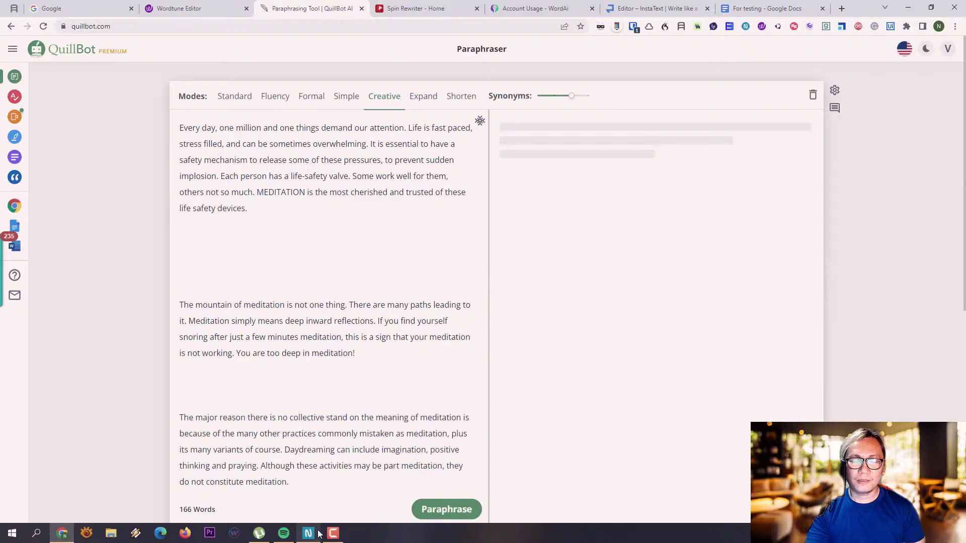
mouse_move(321, 531)
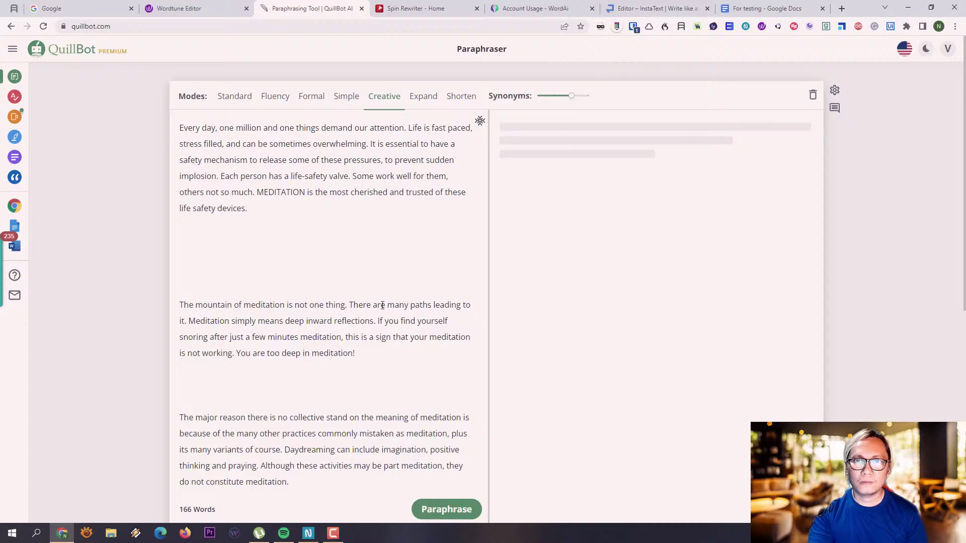
scroll(415, 335, "down", 5)
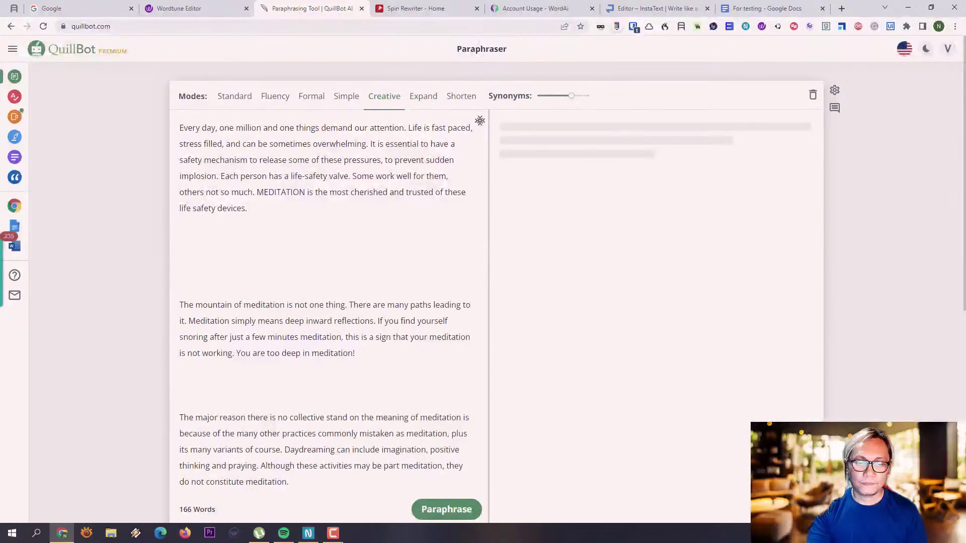
Step: Switch to Nimbus Note and compare the original text with the SR and WordAi rewrites in the "Spinrewriter vs WordAi" note
left_click(309, 533)
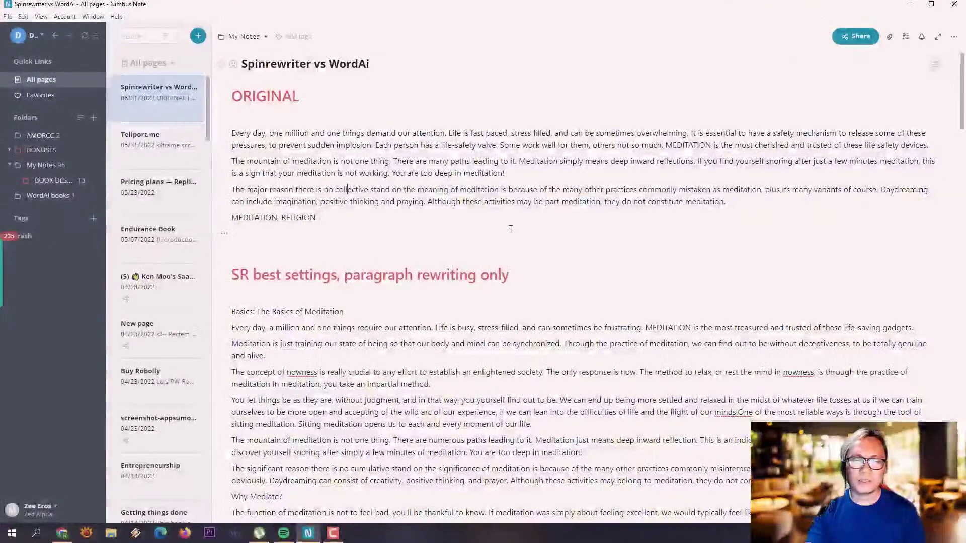
left_click_drag(365, 227, 231, 130)
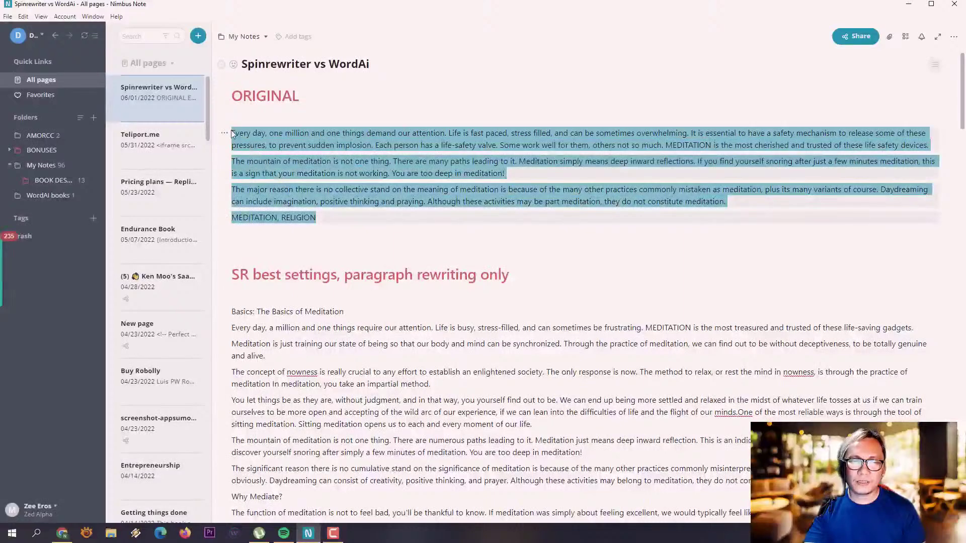
left_click(279, 305)
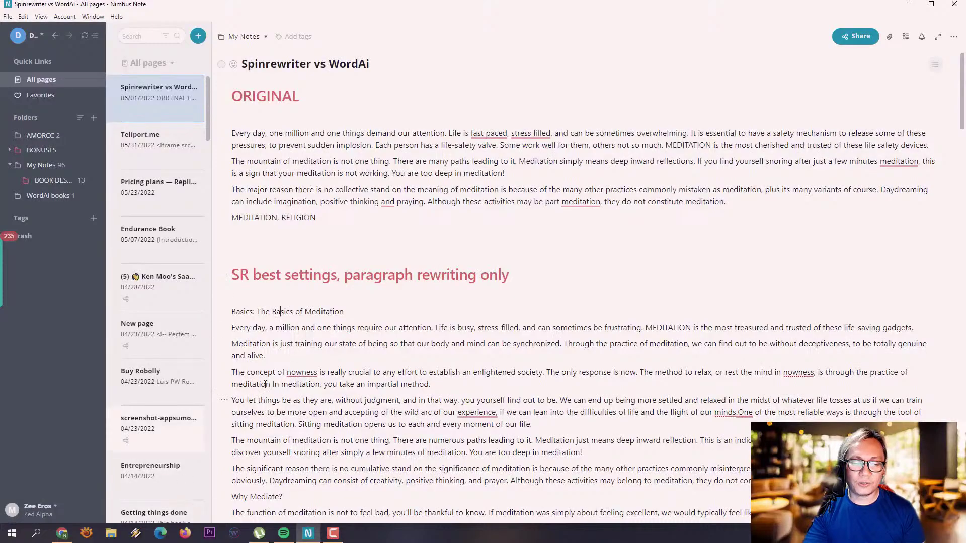
scroll(382, 297, "down", 5)
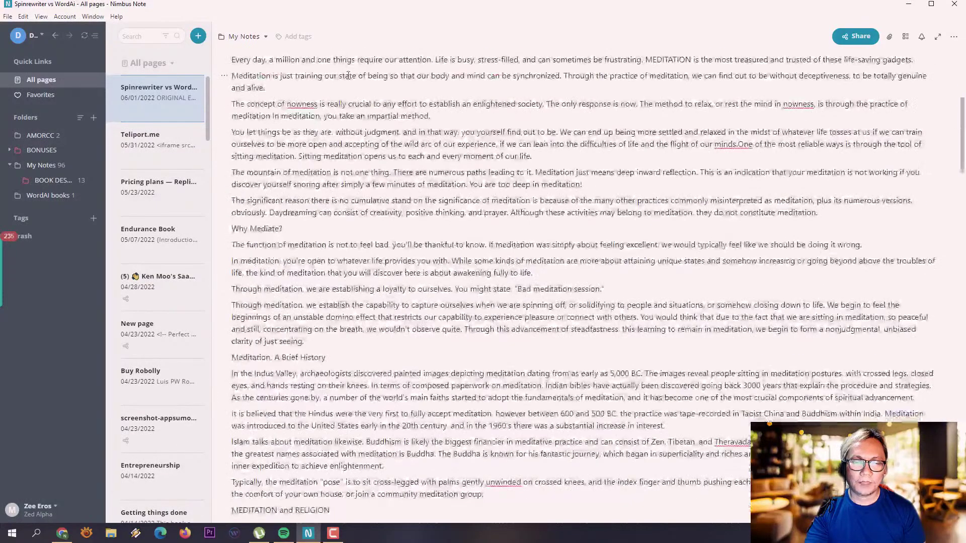
scroll(309, 313, "down", 4)
scroll(347, 302, "up", 10)
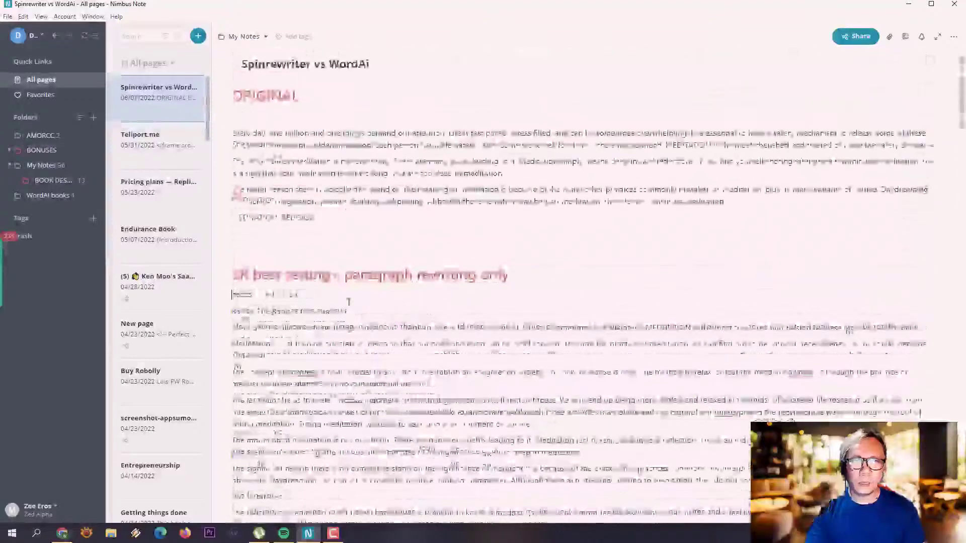
scroll(347, 302, "down", 15)
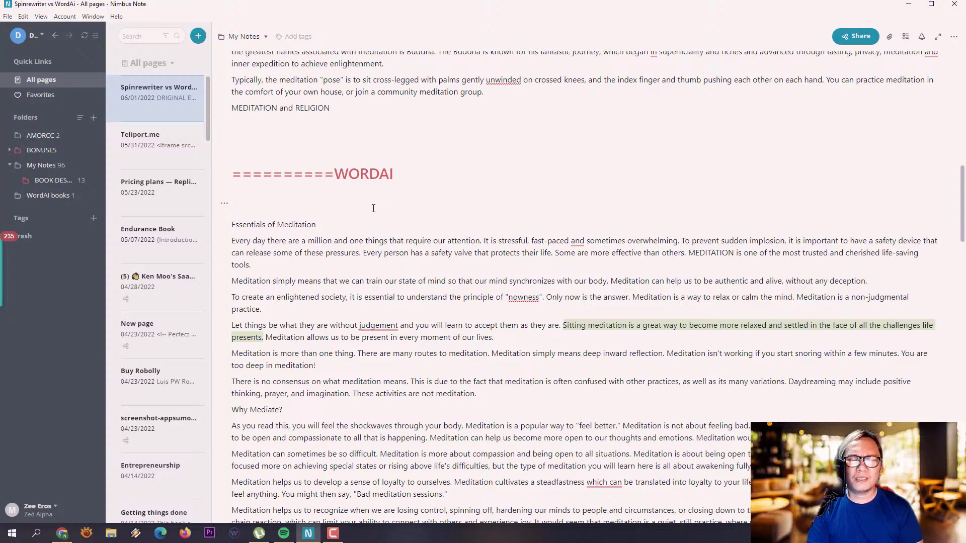
Step: Switch back to Chrome and open WordAi's Rewrite Articles page
left_click(62, 533)
left_click(536, 8)
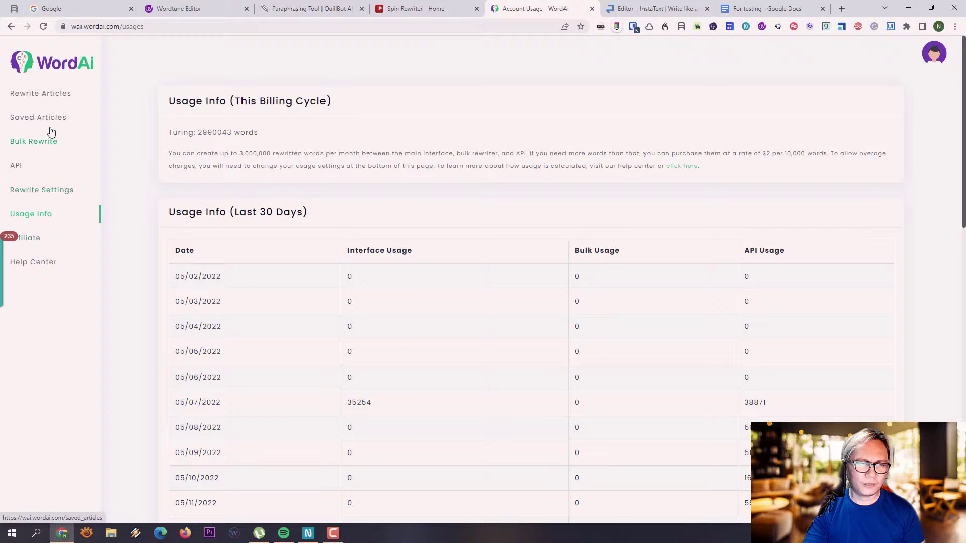
left_click(54, 93)
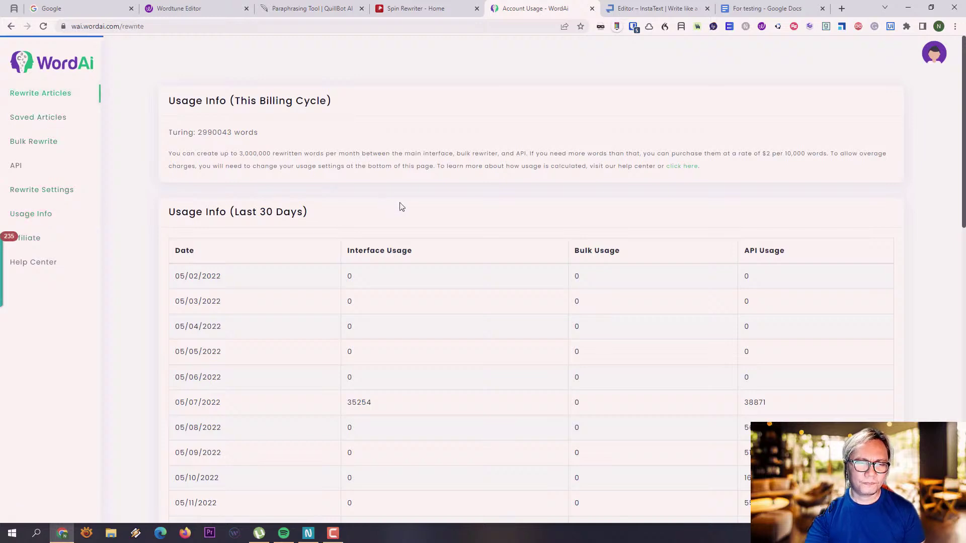
Step: Try WordAi's rewriting level at More Adventurous and at More Conservative
scroll(415, 210, "down", 1)
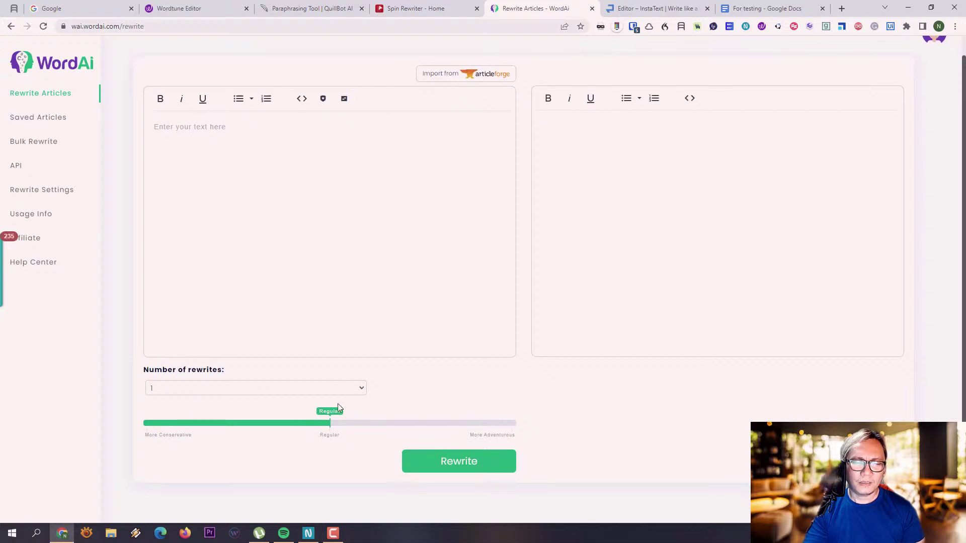
left_click_drag(323, 425, 513, 436)
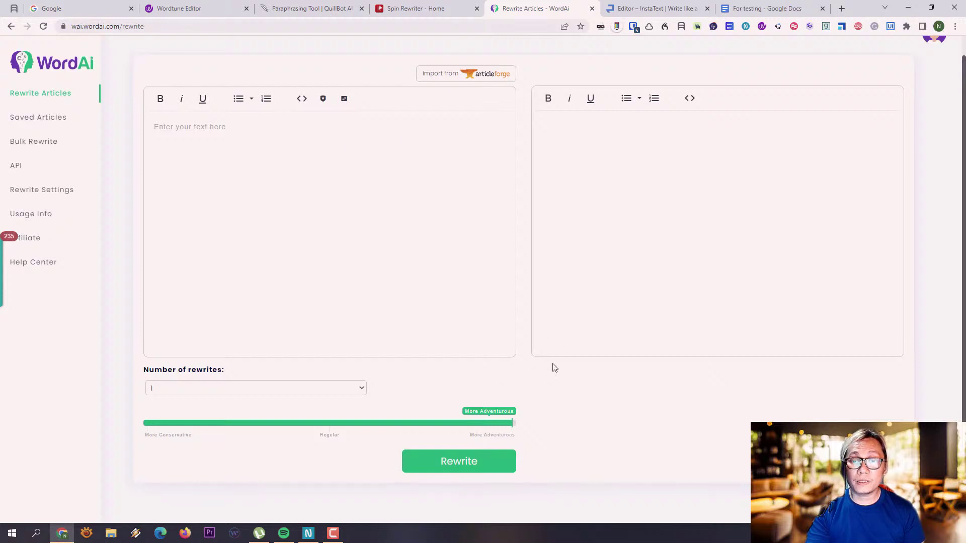
left_click(324, 424)
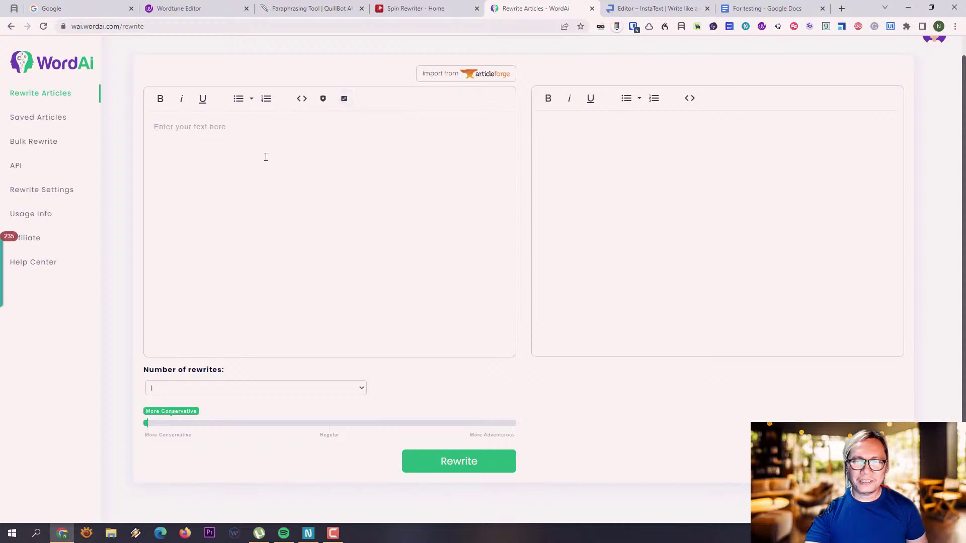
Step: Paste the copied meditation excerpt into WordAi's input editor and remove the blank lines between its first two paragraphs
left_click(236, 141)
key("ctrl+v")
scroll(302, 196, "up", 2)
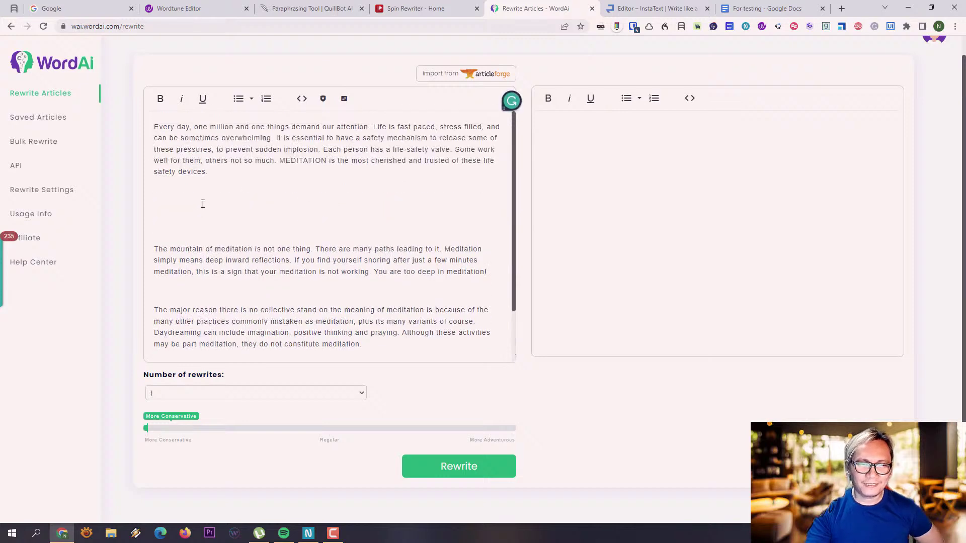
scroll(199, 209, "up", 1)
key("Up")
key("Delete")
key("Delete")
key("Delete")
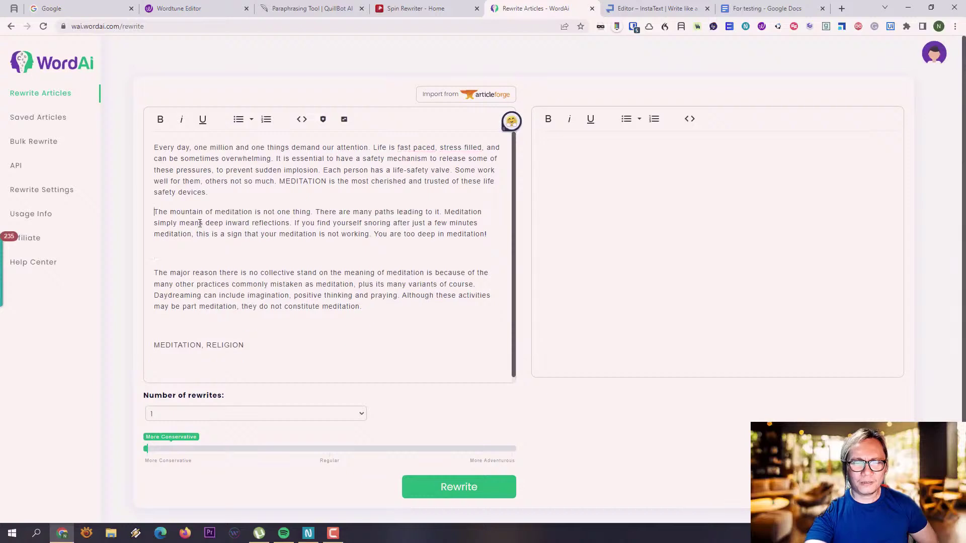
scroll(365, 334, "down", 1)
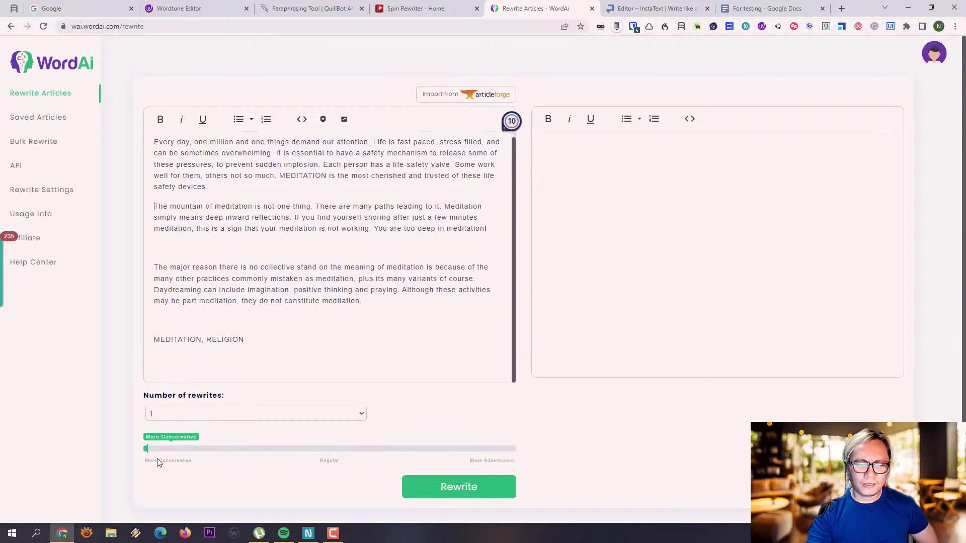
Step: Rewrite the excerpt at the More Adventurous level and copy the entire rewritten text
left_click(504, 455)
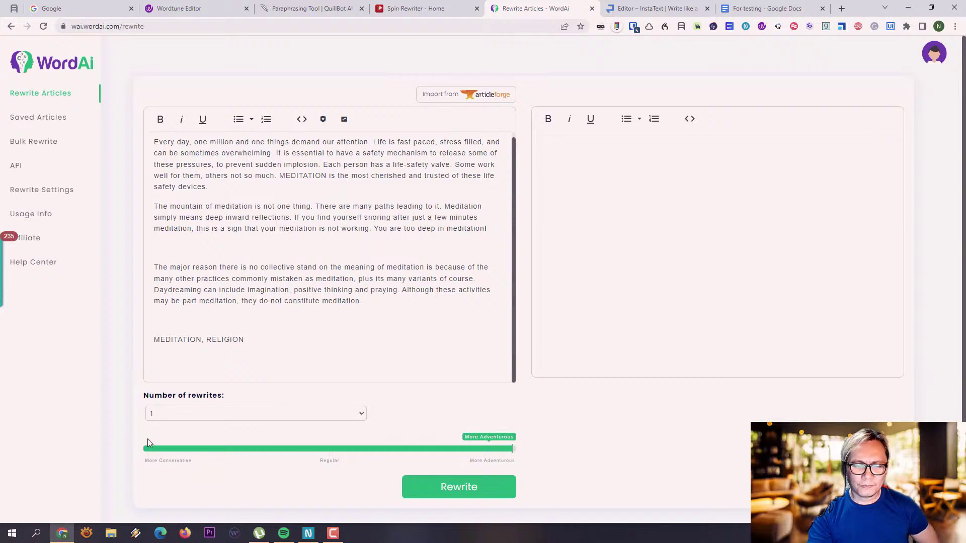
scroll(174, 410, "down", 1)
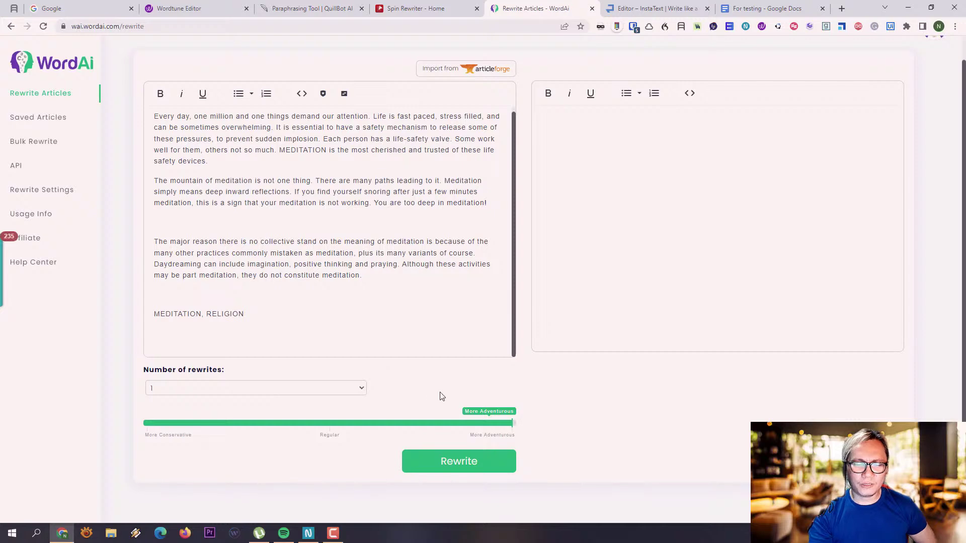
left_click(460, 461)
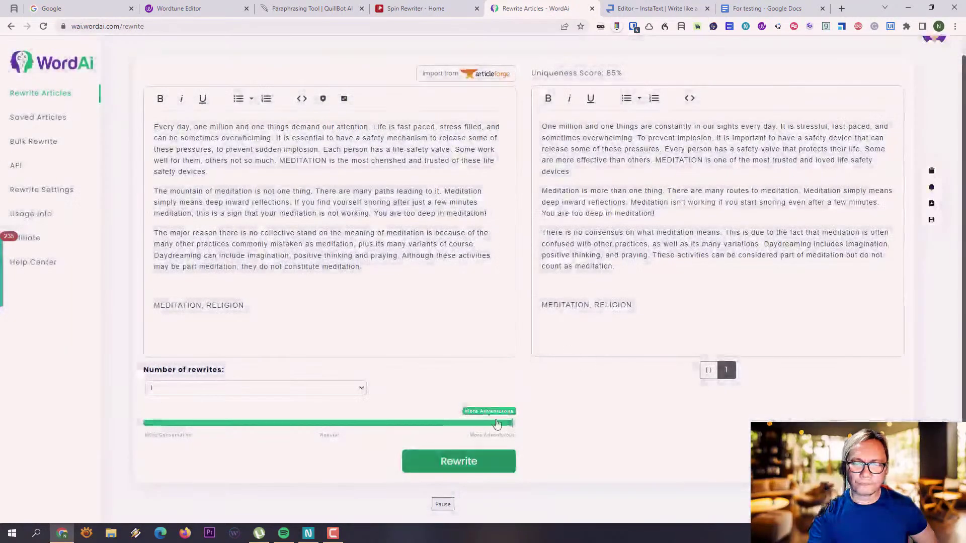
scroll(690, 233, "up", 1)
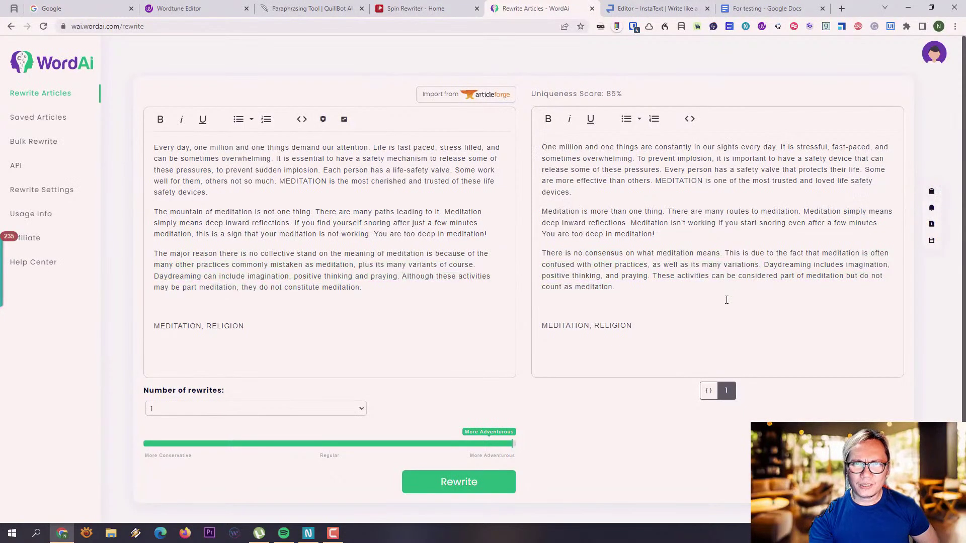
left_click_drag(690, 332, 479, 75)
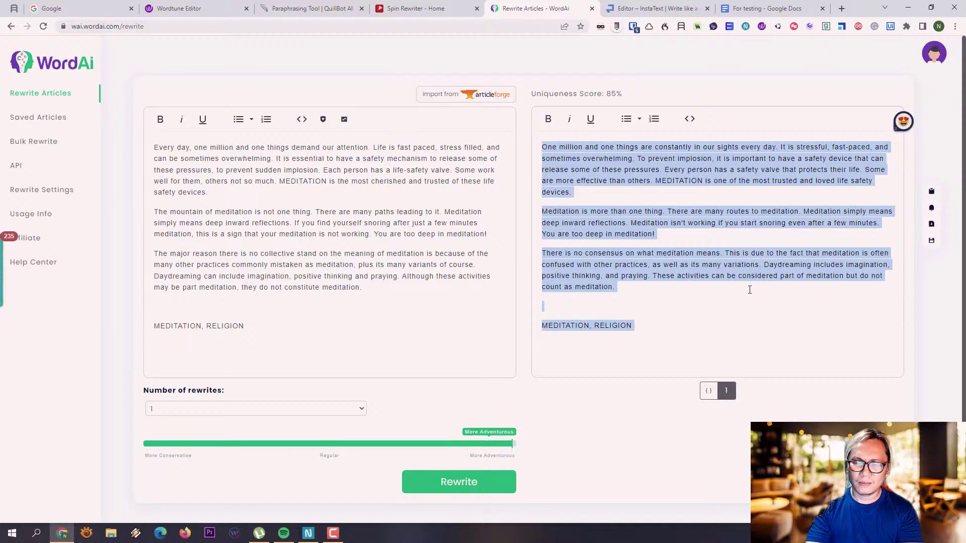
Step: Display the spintax version of the rewrite and compare its bracketed sentence alternatives with the original text
scroll(751, 322, "down", 1)
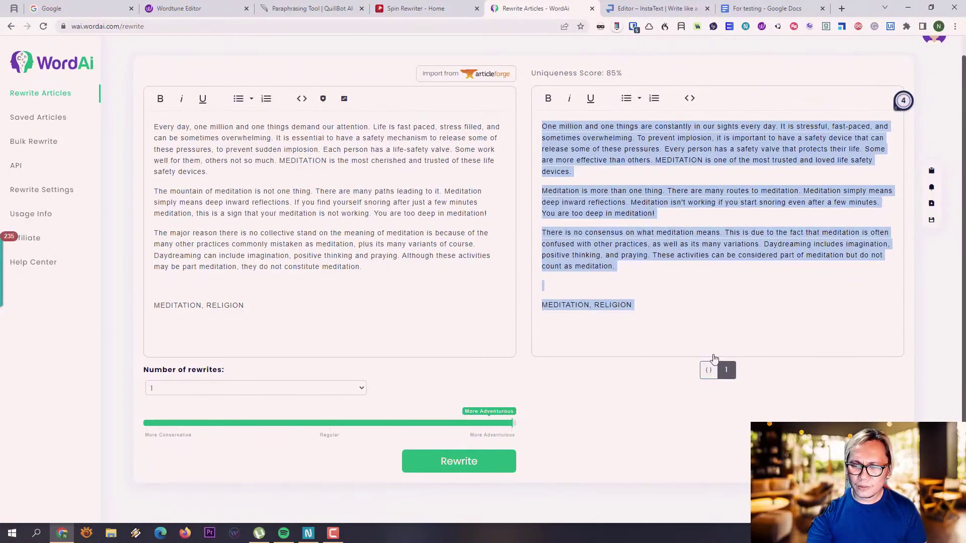
left_click(709, 372)
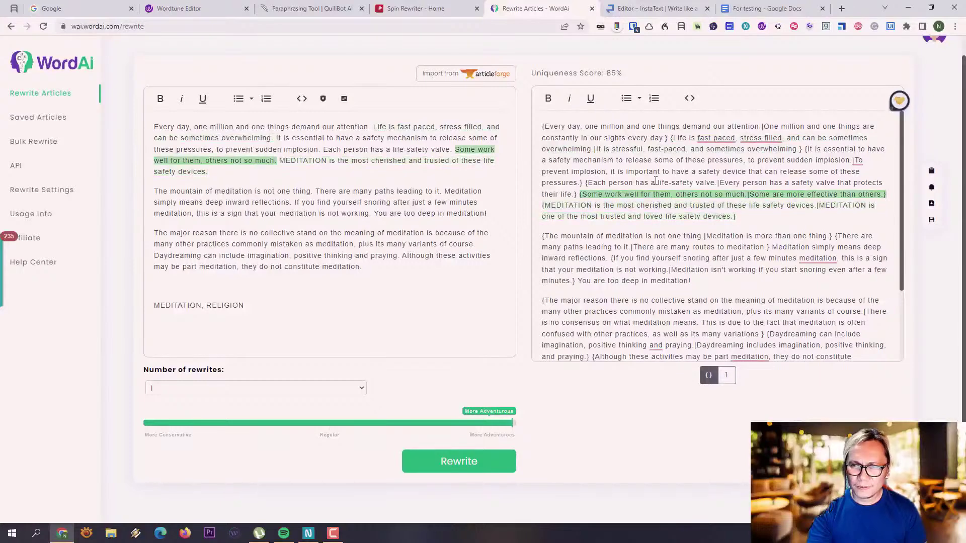
scroll(754, 236, "down", 3)
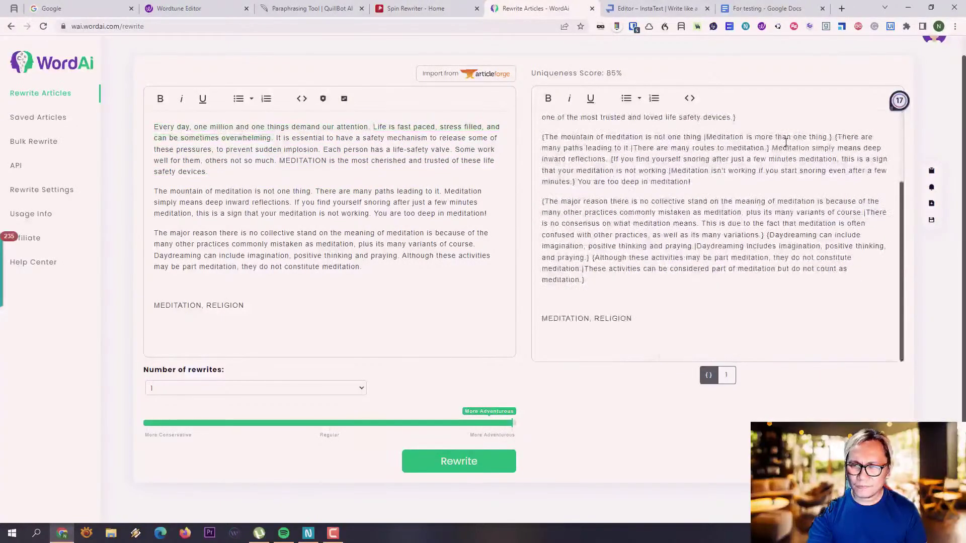
scroll(785, 232, "up", 5)
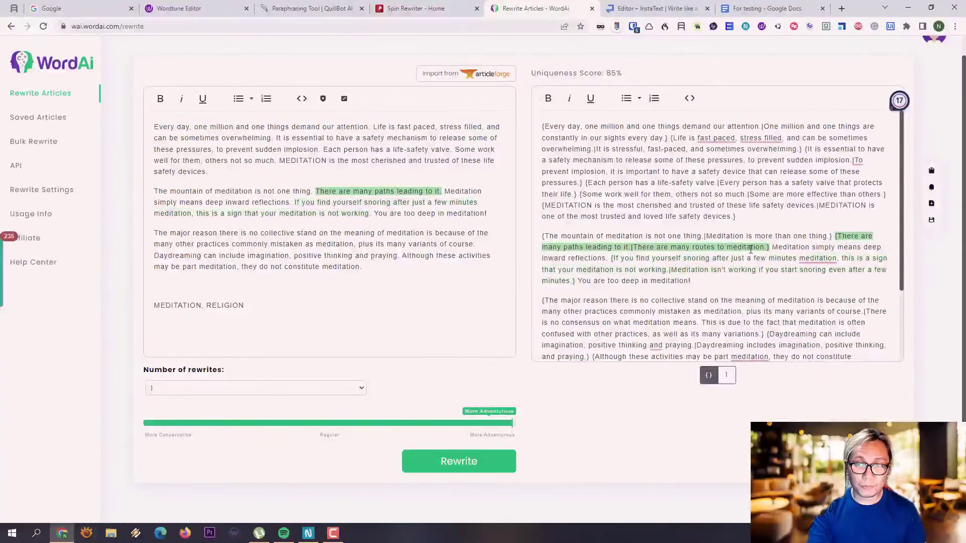
left_click(689, 186)
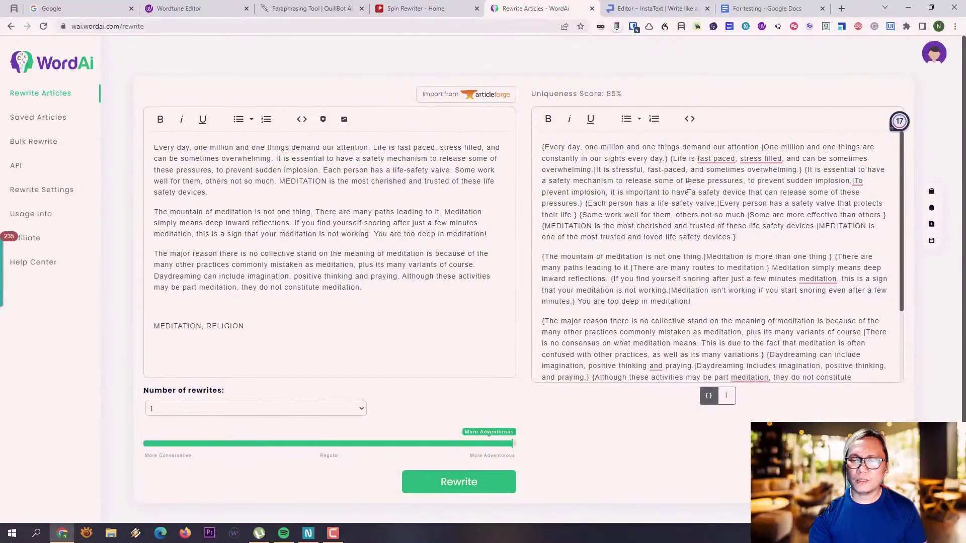
scroll(777, 208, "down", 2)
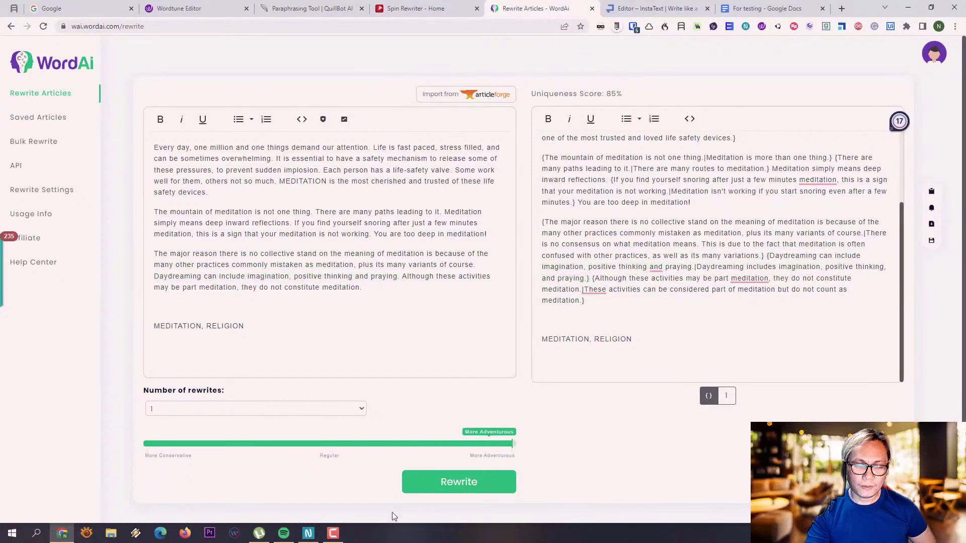
Step: Switch to Nimbus Note and add a "WORDAI" line between the WordAi rewrite and the "Instatext WordAI" section
left_click(308, 534)
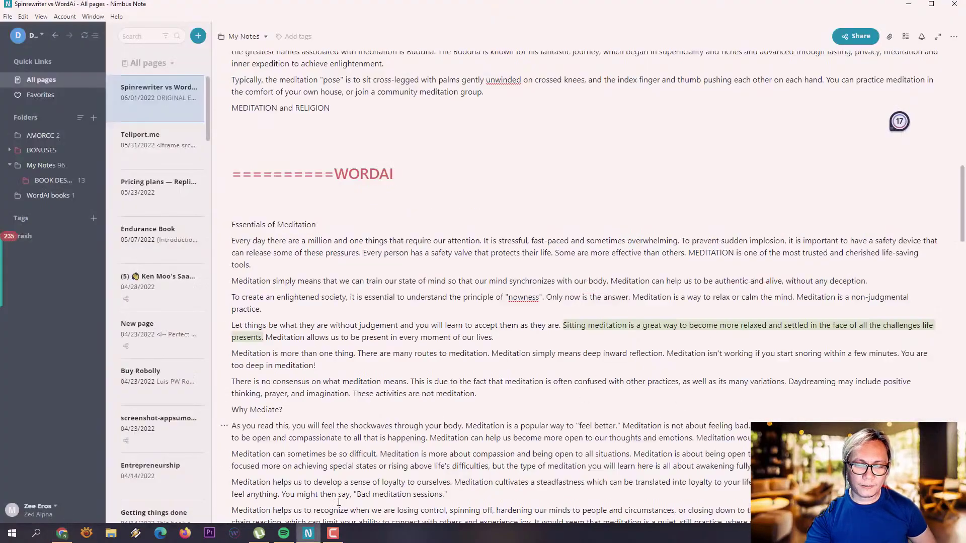
scroll(353, 184, "down", 15)
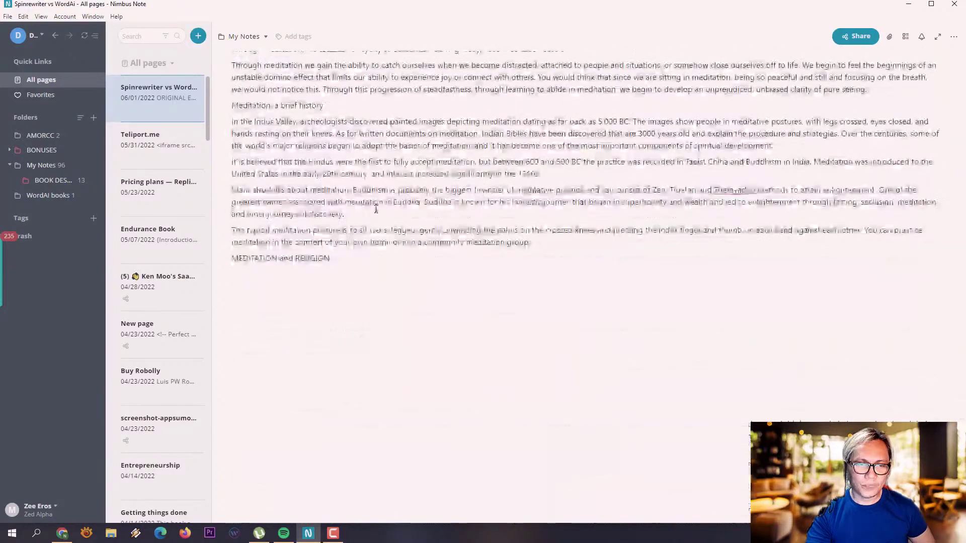
scroll(376, 209, "up", 10)
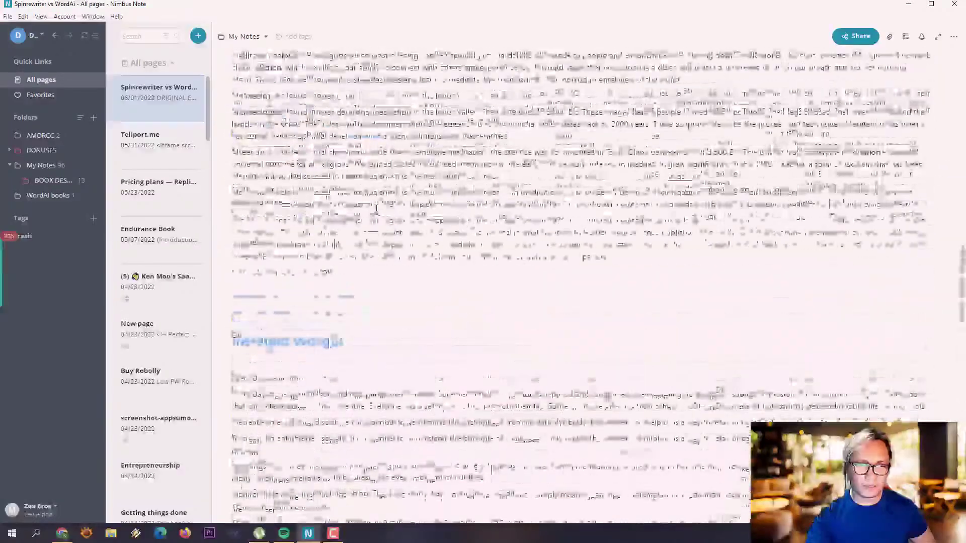
scroll(377, 209, "up", 8)
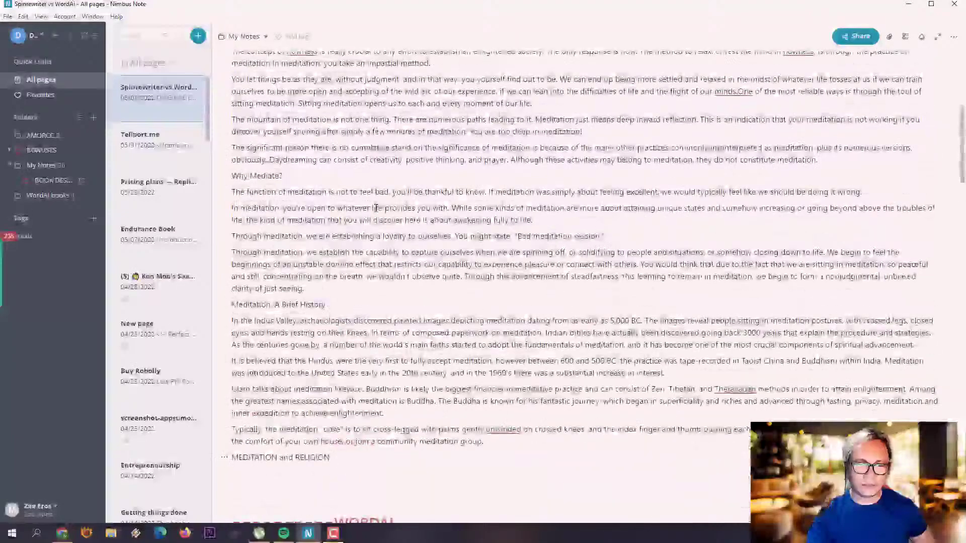
scroll(375, 209, "down", 8)
scroll(375, 208, "down", 10)
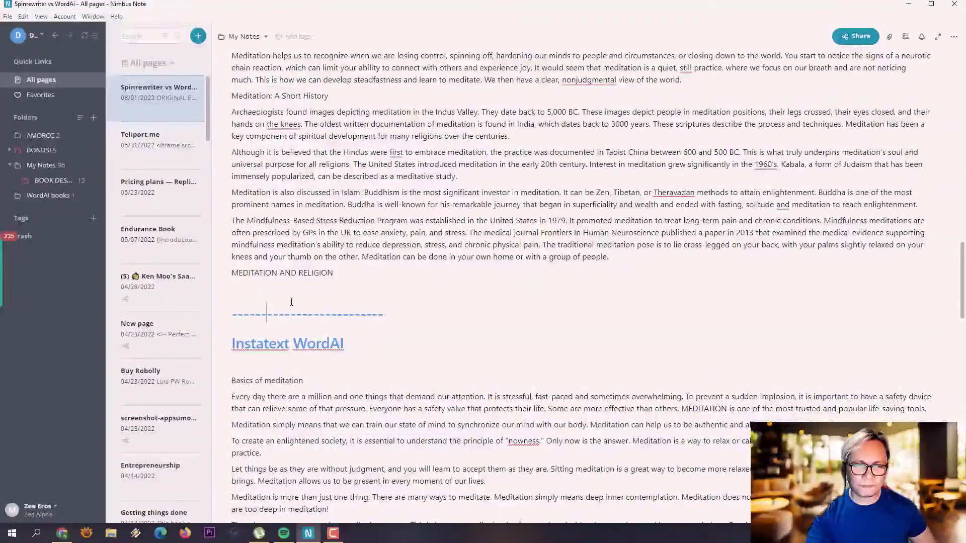
left_click(579, 273)
key("Return")
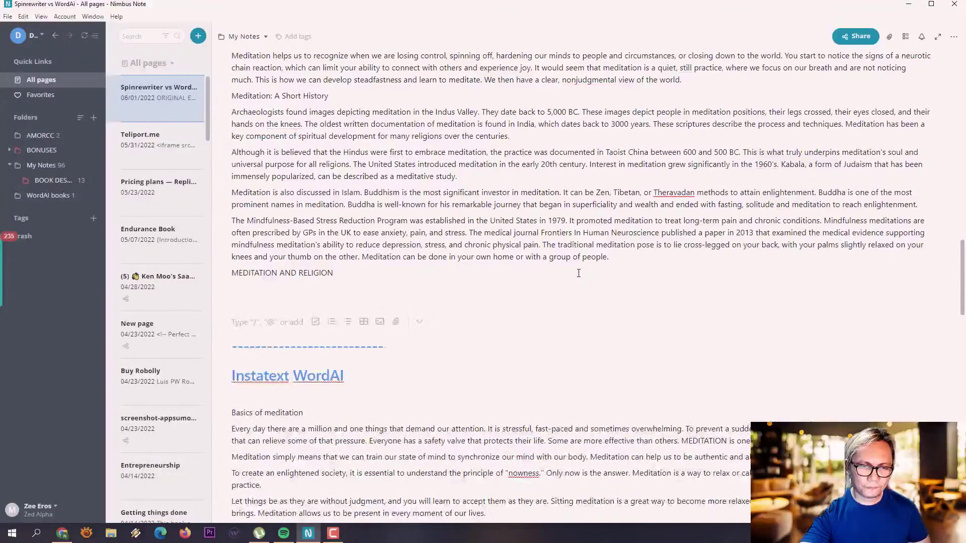
type("WORDAI")
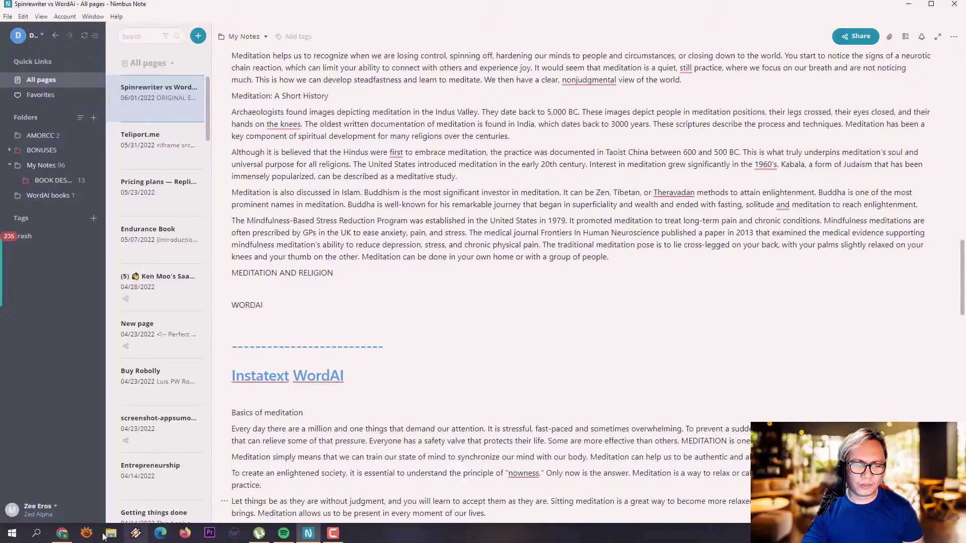
Step: Check the rewriting level in WordAi, complete the note's label as "WORDAI adventurous MODE" and paste the copied rewrite below it
left_click(62, 533)
scroll(478, 403, "down", 1)
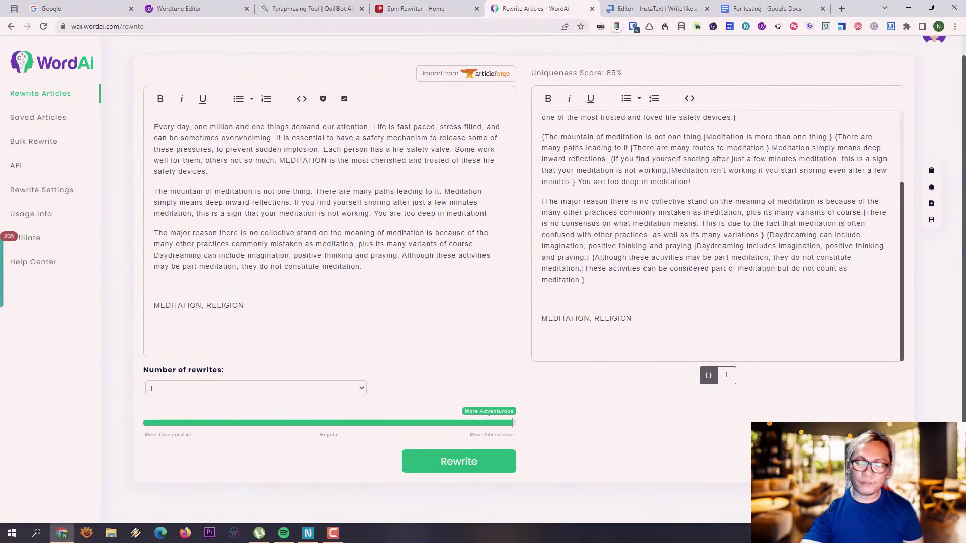
left_click(308, 534)
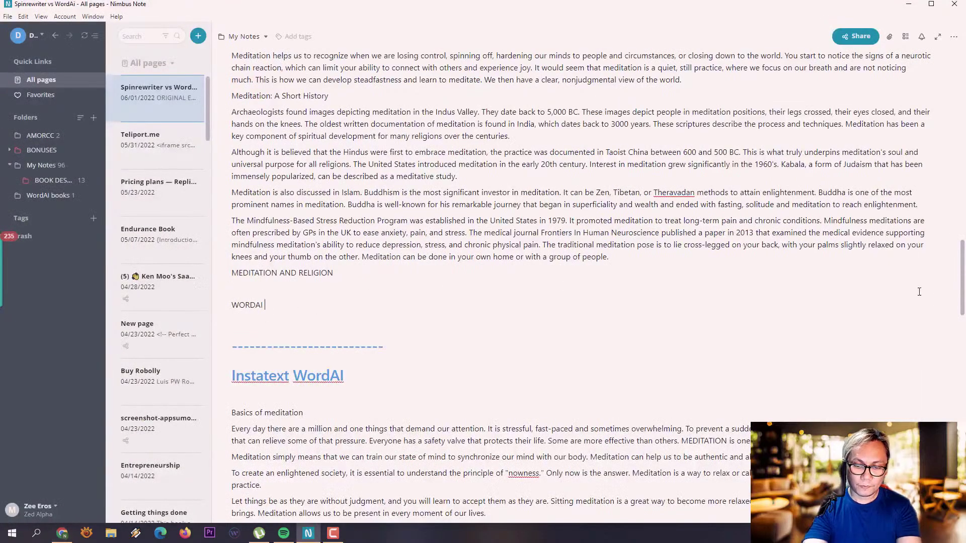
type("urous MODE")
key("Return")
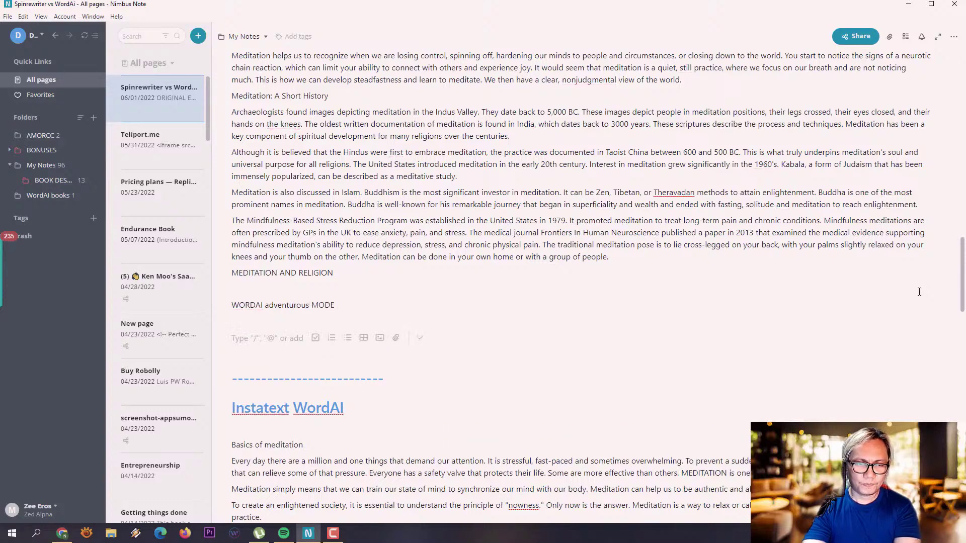
type("One million and one things are constantly in our sights every day. It is stressful, fast-paced, and sometimes overwhelming. To prevent implosion, it is important to have a safety device that can release some of these pressures. Every person has a safety valve that protects their life. Some are more effective than others. MEDITATION is one of the most trusted and loved life safety devices. Meditation is more than one thing. There are many routes to meditation. Meditation simply means deep inward reflections. Meditation isn't working if you start snoring even after a few minutes. You are too deep in meditation! There is no consensus on what meditation means. This is due to the fact that meditation is often confused with other practices, as well as its many variations. Daydreaming includes imagination, positive thinking, and praying. These activities can be considered part of meditation but do not count as meditation.  MEDITATION, RELIGION")
key("Return")
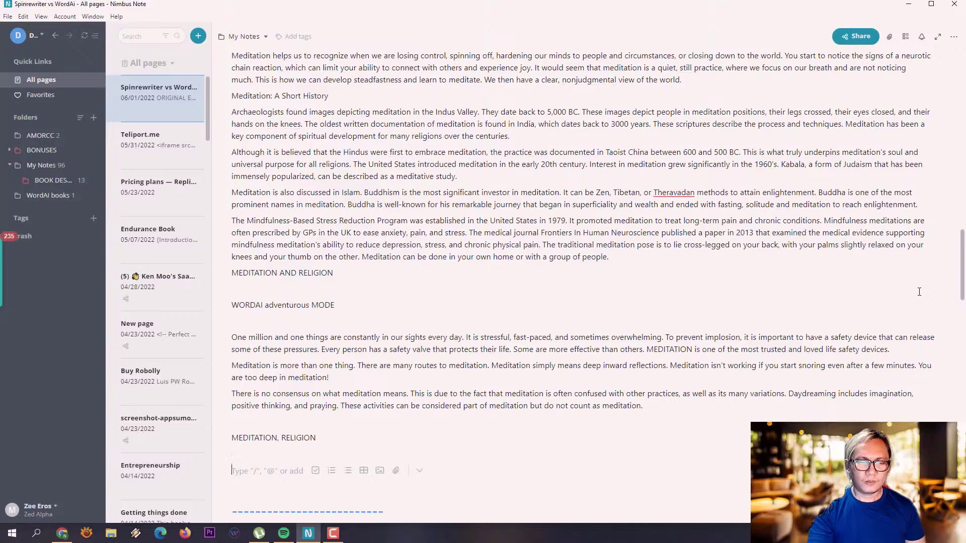
Step: Insert a dashed separator line "--------" directly above the "WORDAI adventurous MODE" label
scroll(740, 268, "down", 6)
scroll(739, 267, "up", 6)
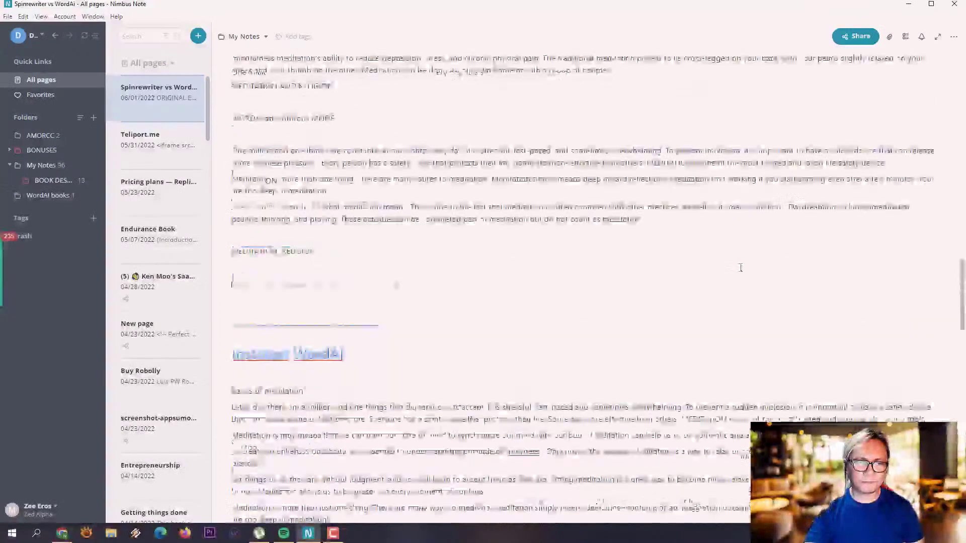
scroll(740, 267, "up", 4)
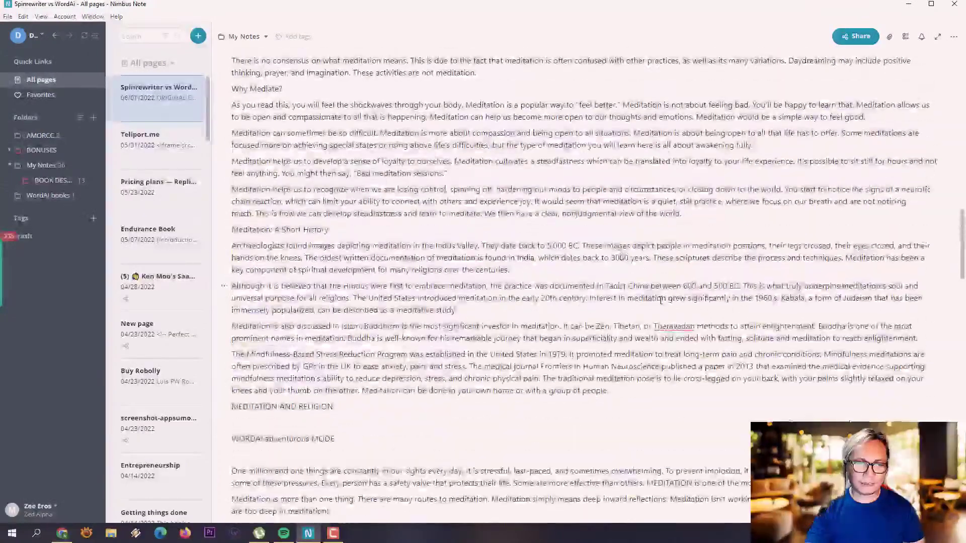
key("Return")
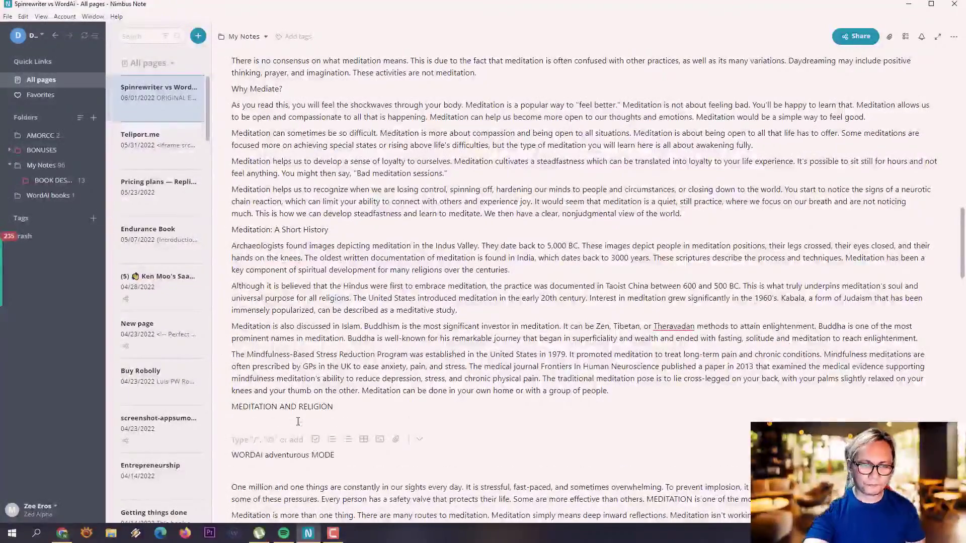
type("--------")
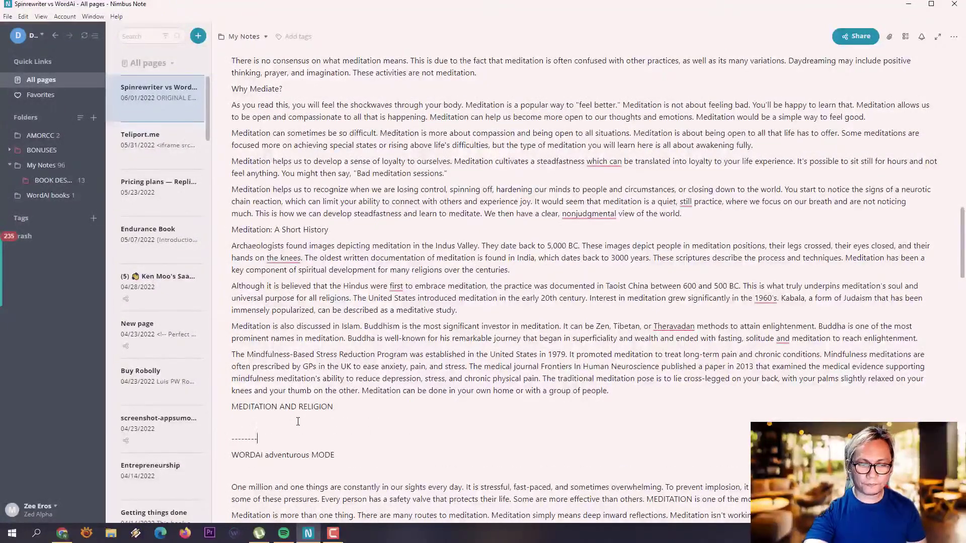
Step: Minimize Nimbus Note to return to Chrome and open Spin Rewriter's page for rewriting a single article
scroll(504, 216, "up", 20)
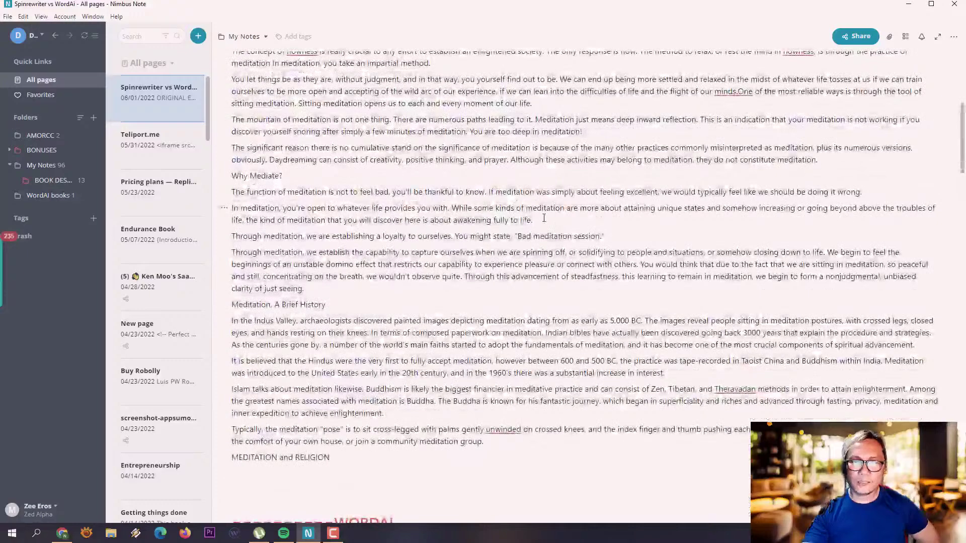
left_click(908, 4)
left_click(410, 8)
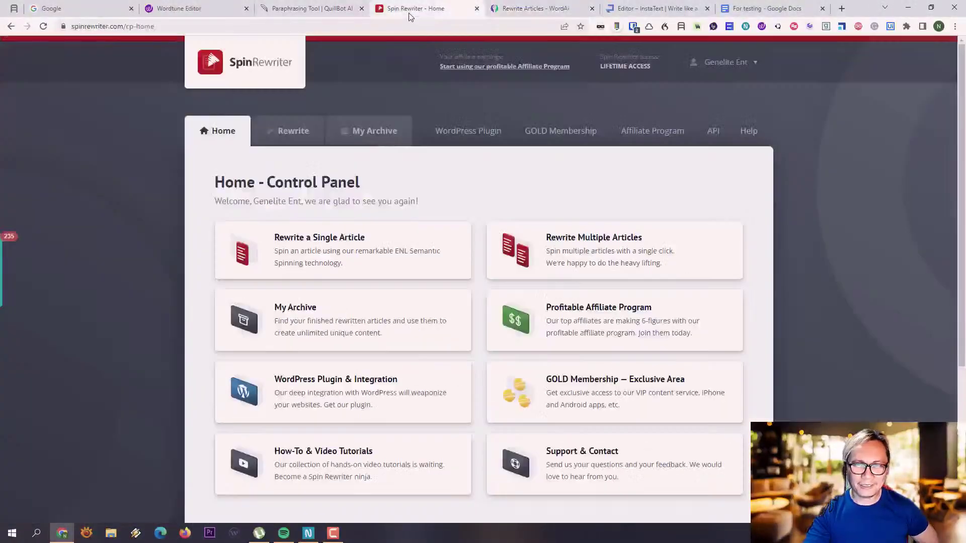
left_click(326, 247)
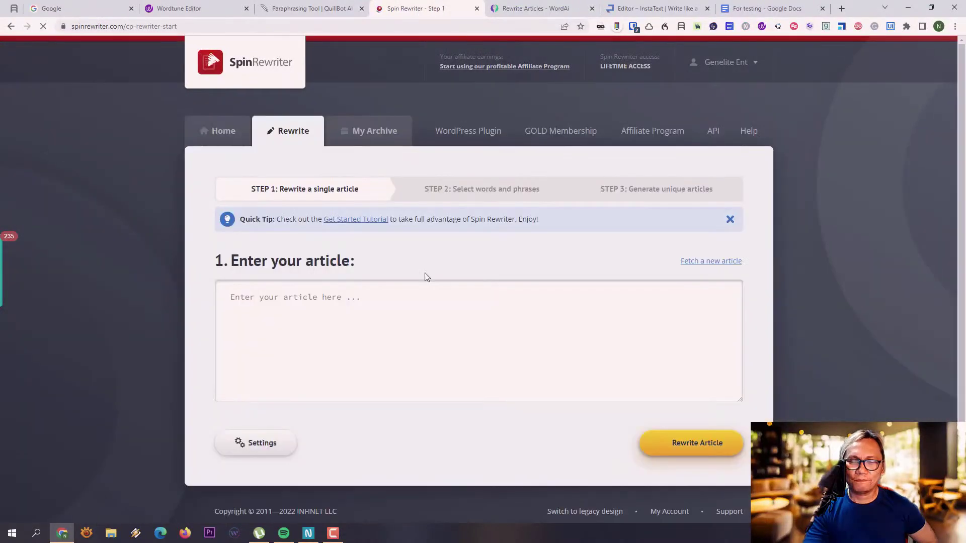
Step: Copy the original meditation article from ClipMate's clip list and paste it into Spin Rewriter's article box
left_click(298, 300)
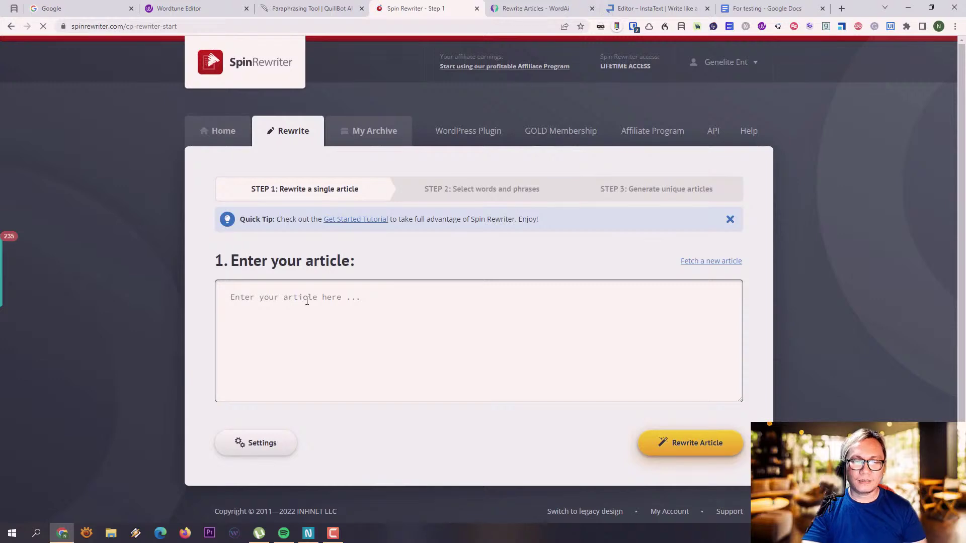
key("ctrl+alt+c")
left_click(518, 212)
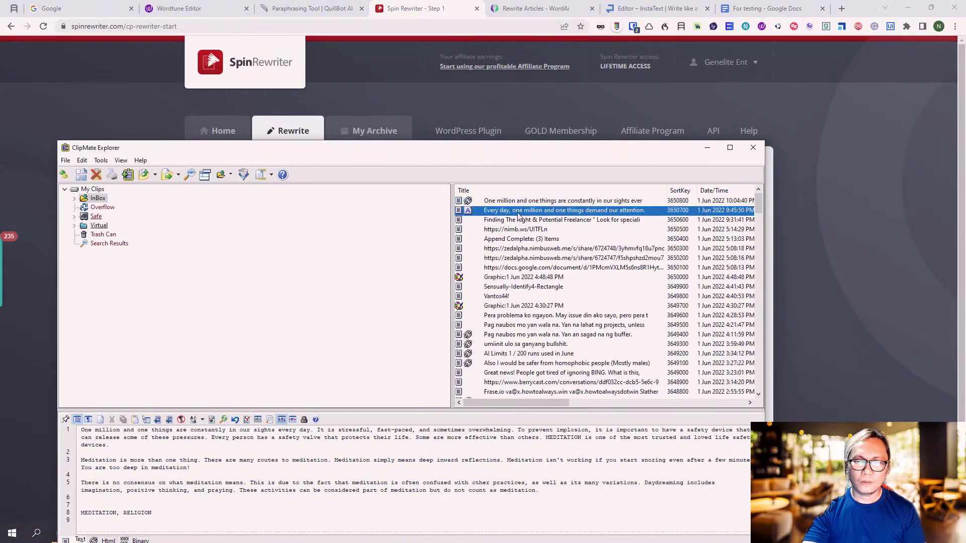
left_click(708, 148)
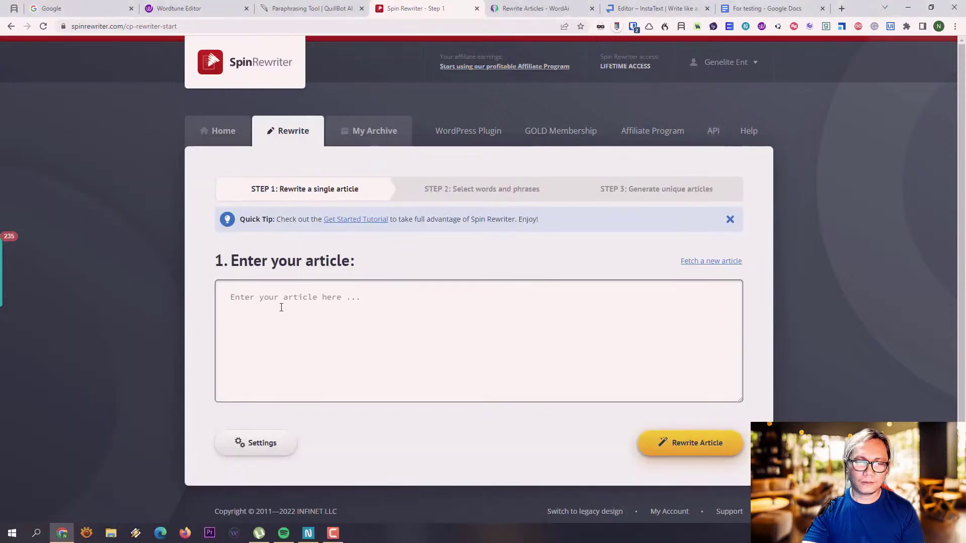
key("ctrl+v")
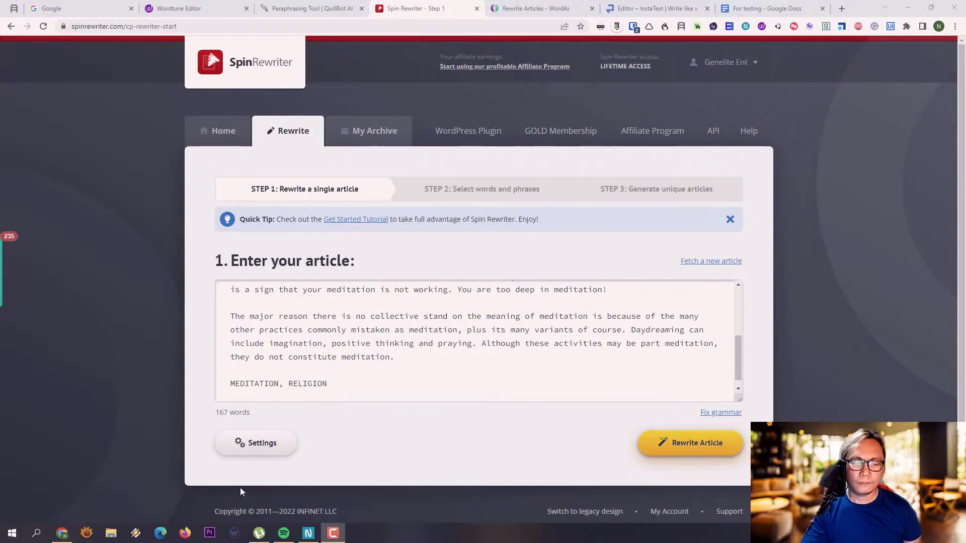
Step: Open the rewrite settings and try switching automatic sentence rewriting and automatic writing of new paragraphs on and off
left_click(255, 443)
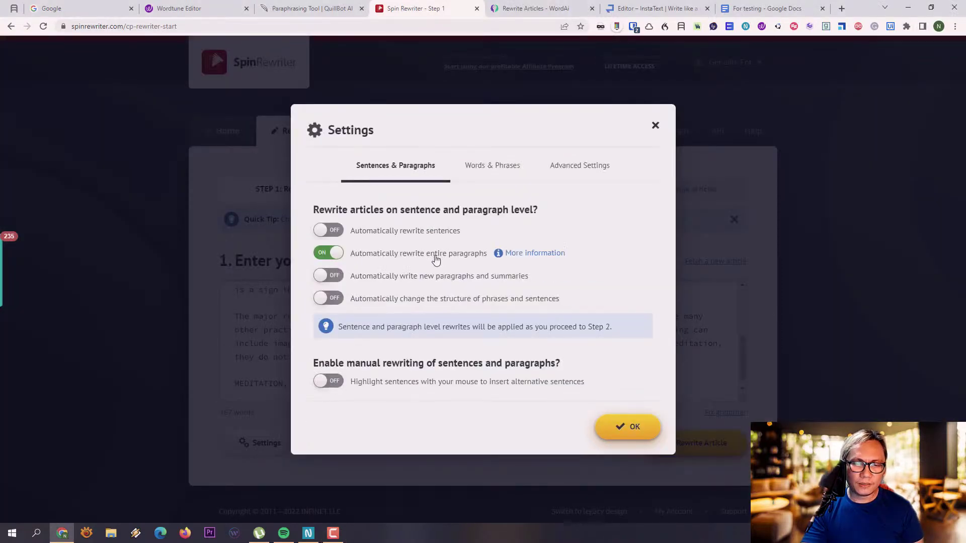
left_click(327, 232)
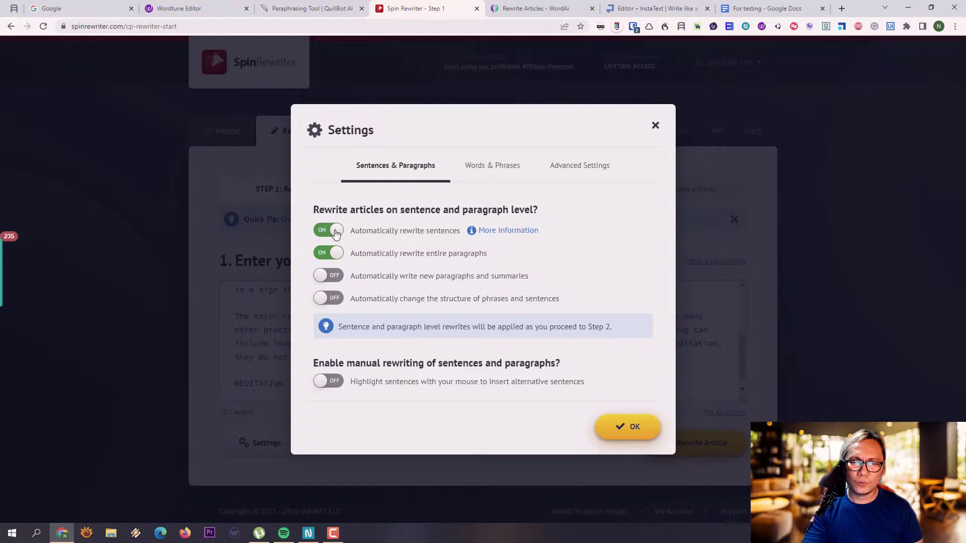
left_click(336, 235)
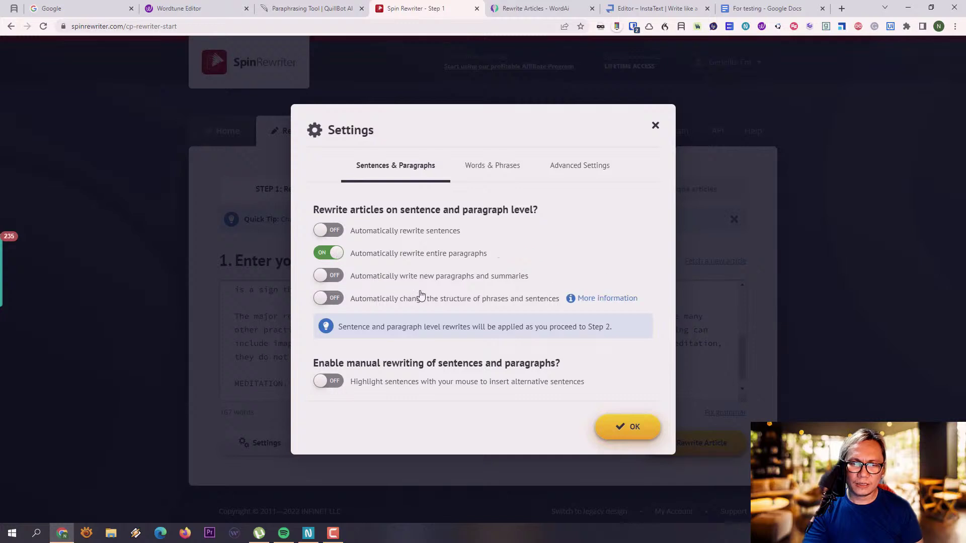
left_click(328, 277)
left_click(329, 277)
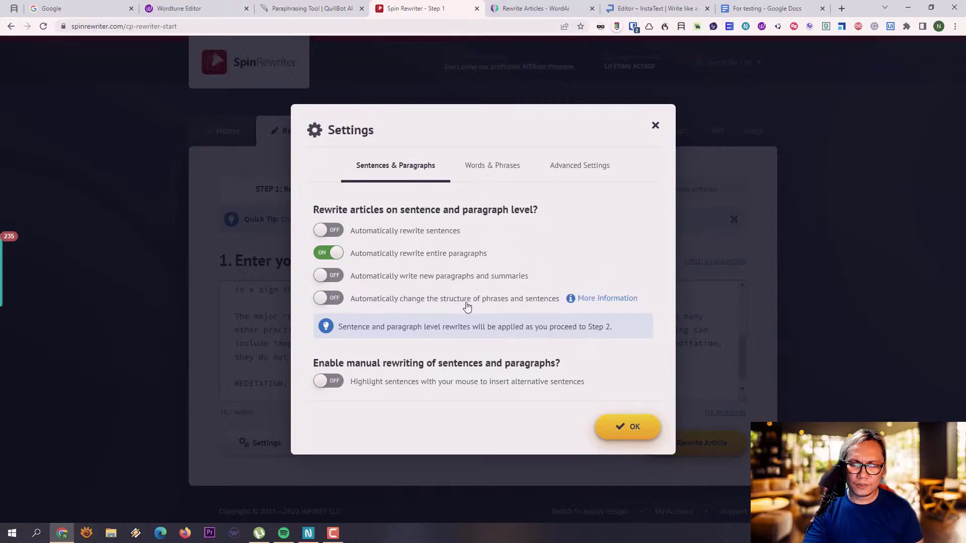
Step: In the words and phrases settings, try the recommended synonym level and return it to "Most readable"
left_click(510, 167)
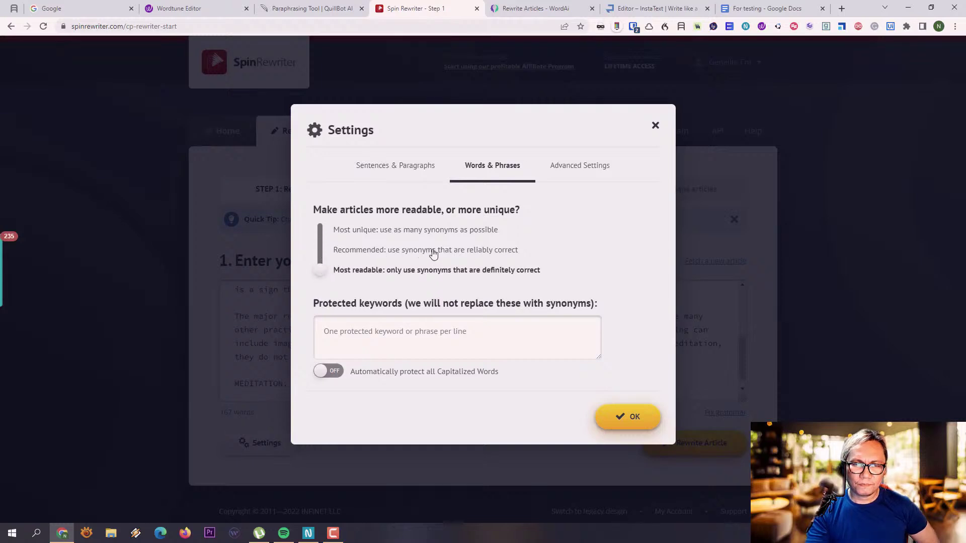
left_click(320, 252)
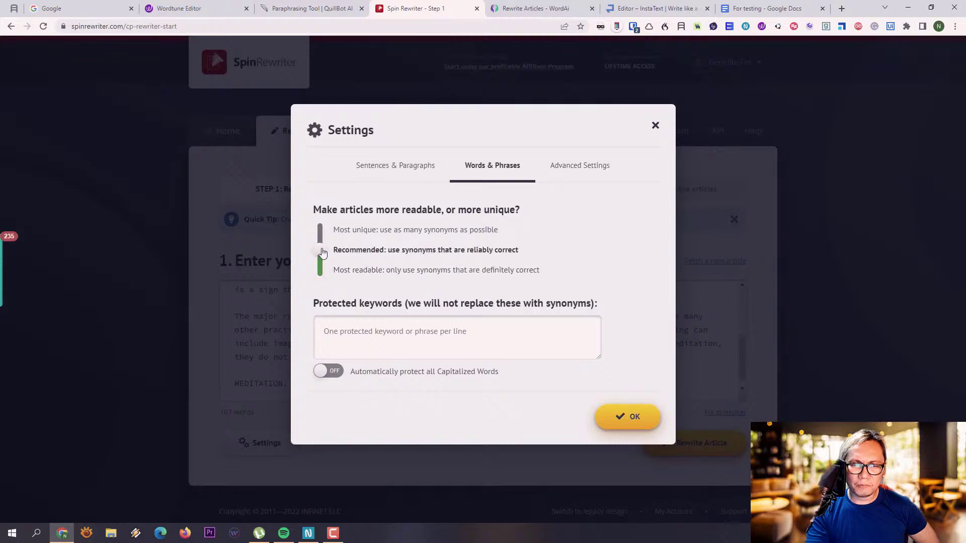
left_click_drag(322, 253, 322, 300)
left_click(321, 270)
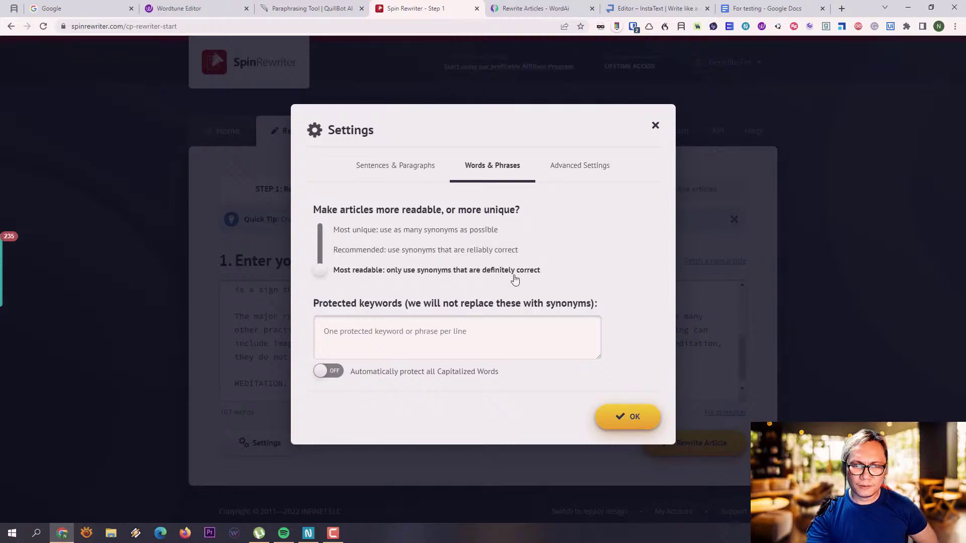
Step: Review the advanced rewrite settings for One Click Rewrite, HyperSpeed and nested spinning, and accept the settings
left_click(577, 166)
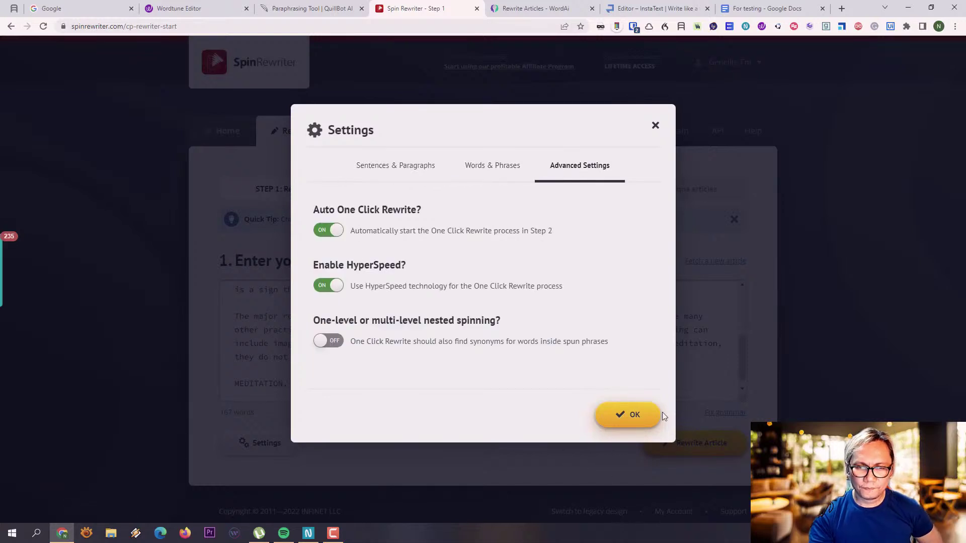
left_click(635, 416)
scroll(644, 406, "down", 1)
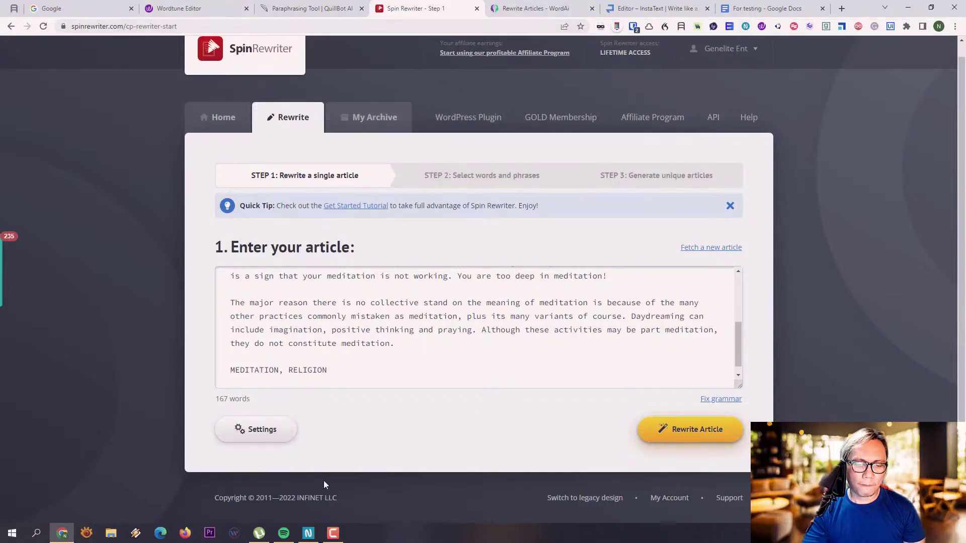
Step: Switch to the Wordtune editor and select the whole article to check its text
key("ctrl+2")
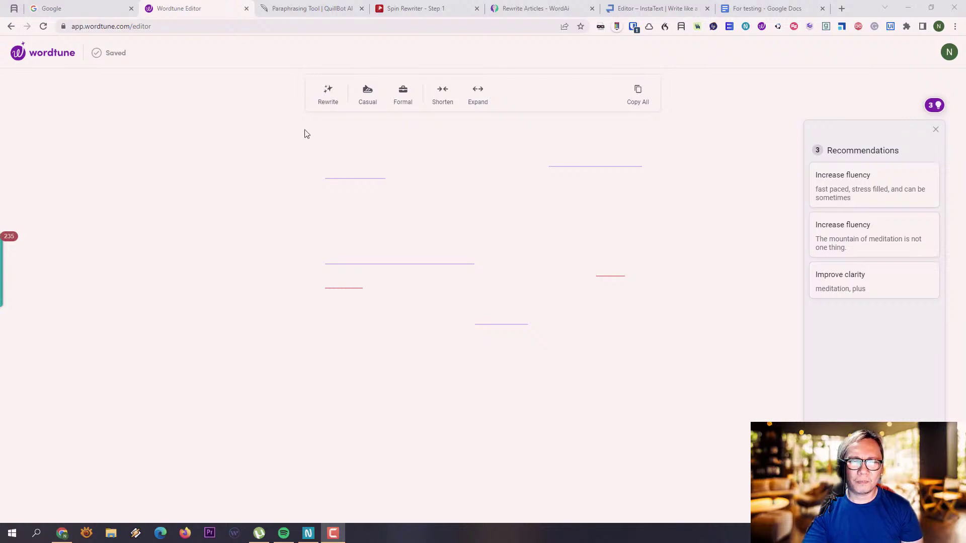
left_click(583, 375)
key("ctrl+a")
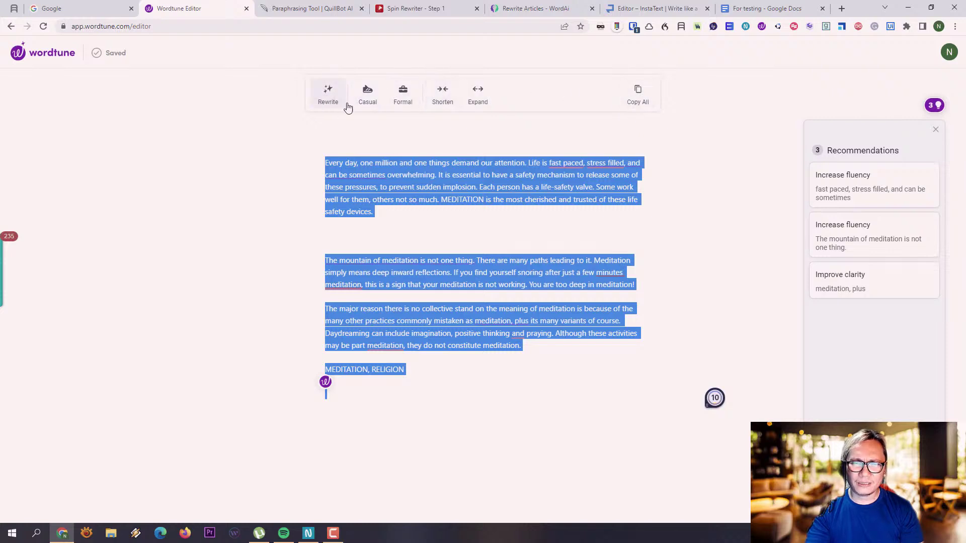
key("Delete")
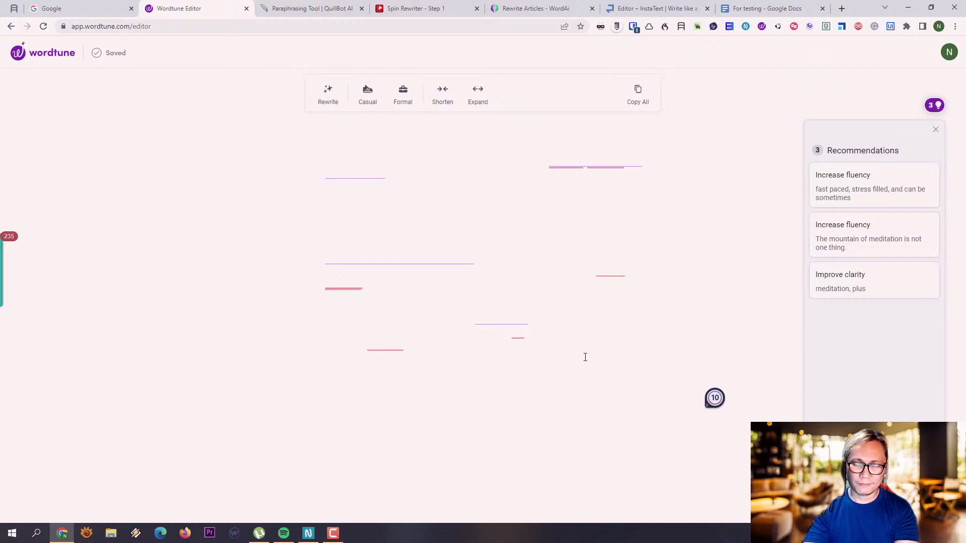
key("ctrl+z")
key("Delete")
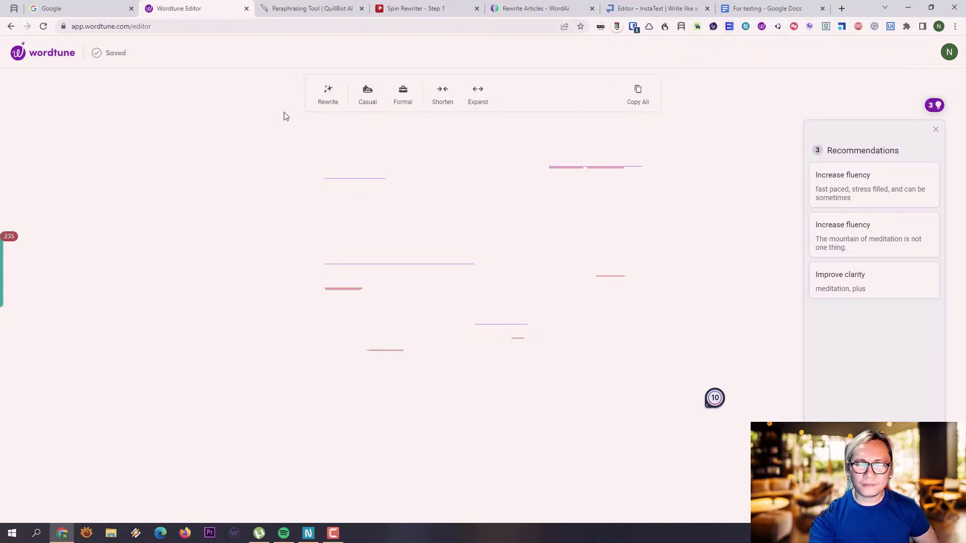
Step: In the "For testing" Google Doc, select the first paragraph and get Wordtune's rewrite suggestions for the whole paragraph
left_click(742, 11)
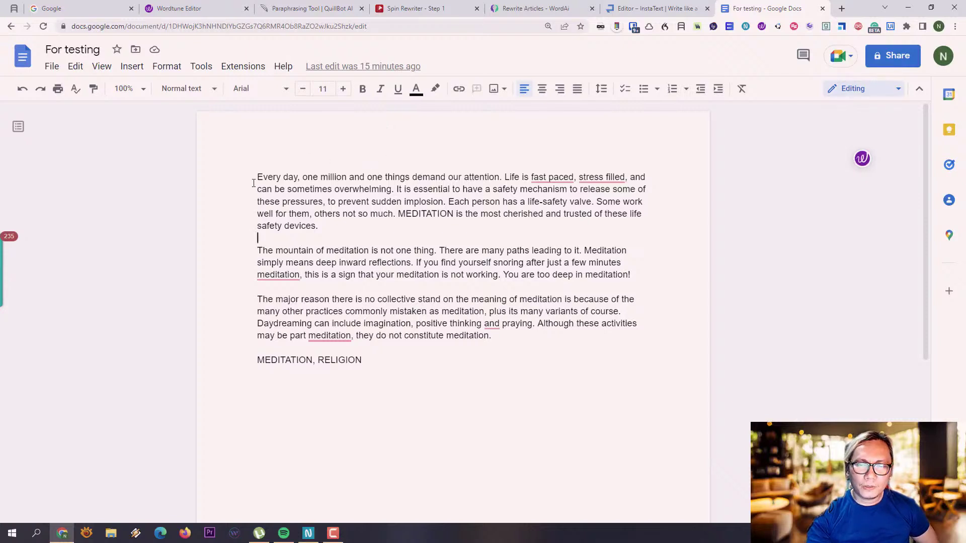
left_click_drag(258, 177, 399, 232)
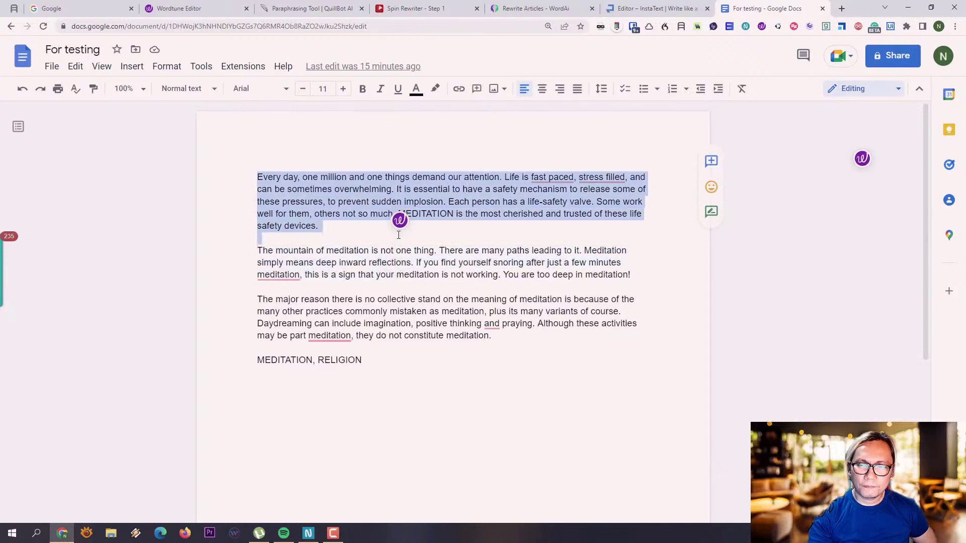
left_click(265, 229)
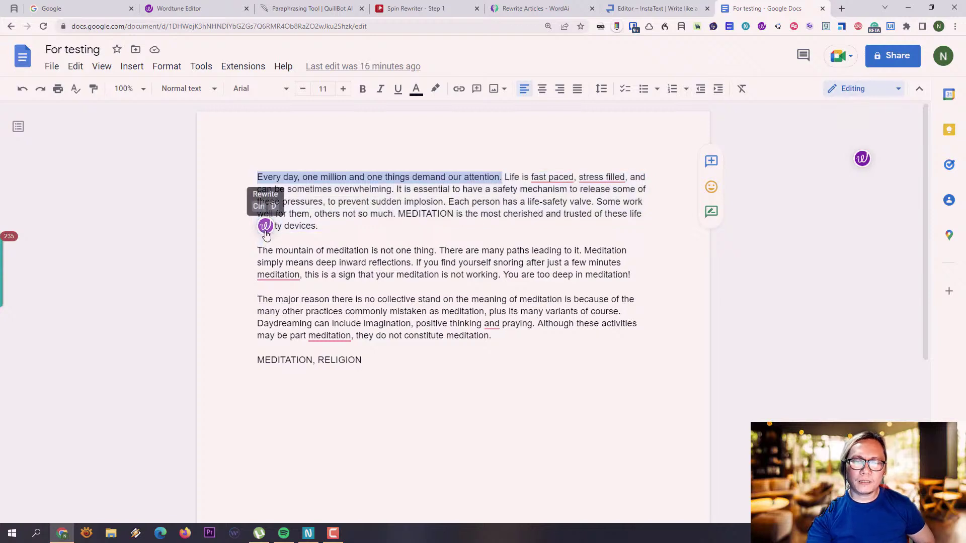
left_click(265, 229)
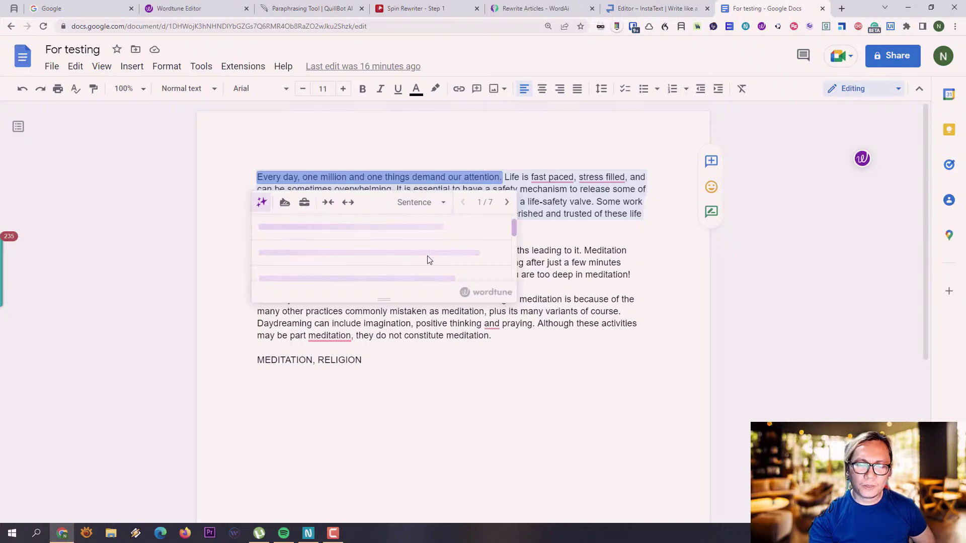
left_click(445, 207)
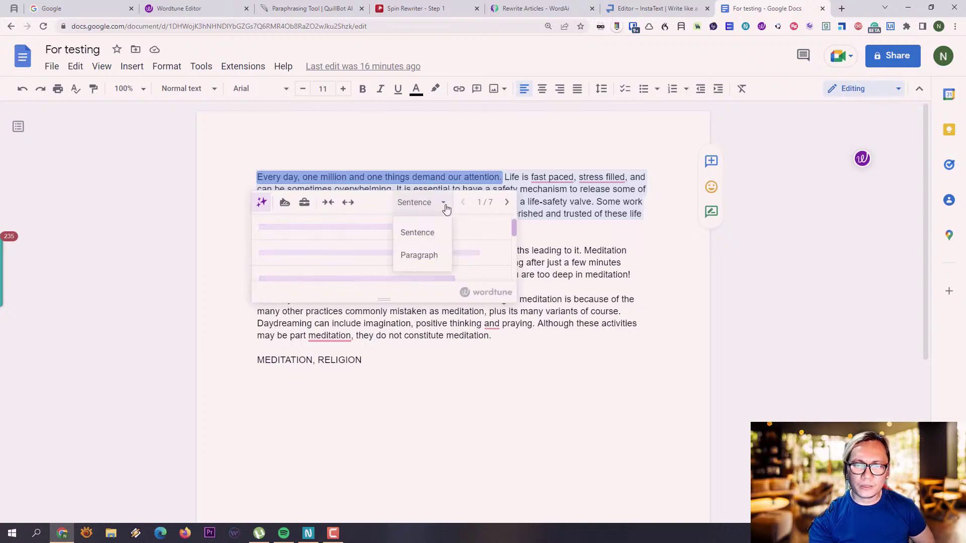
left_click(421, 258)
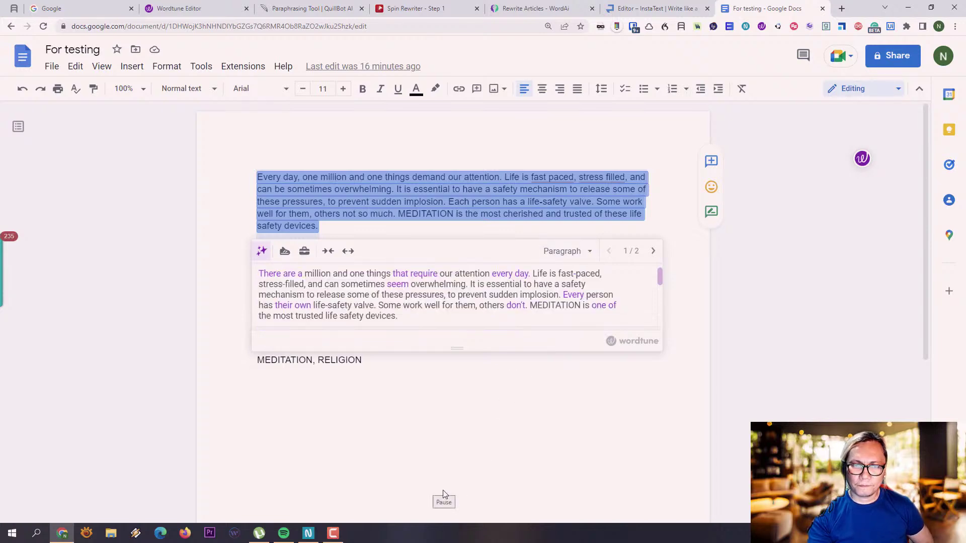
Step: Switch Wordtune's suggestions to the casual tone and replace the first paragraph with the "Our lives are fast-paced, stressed" version
mouse_move(660, 278)
left_mouse_down()
mouse_move(663, 322)
mouse_move(659, 271)
left_mouse_up()
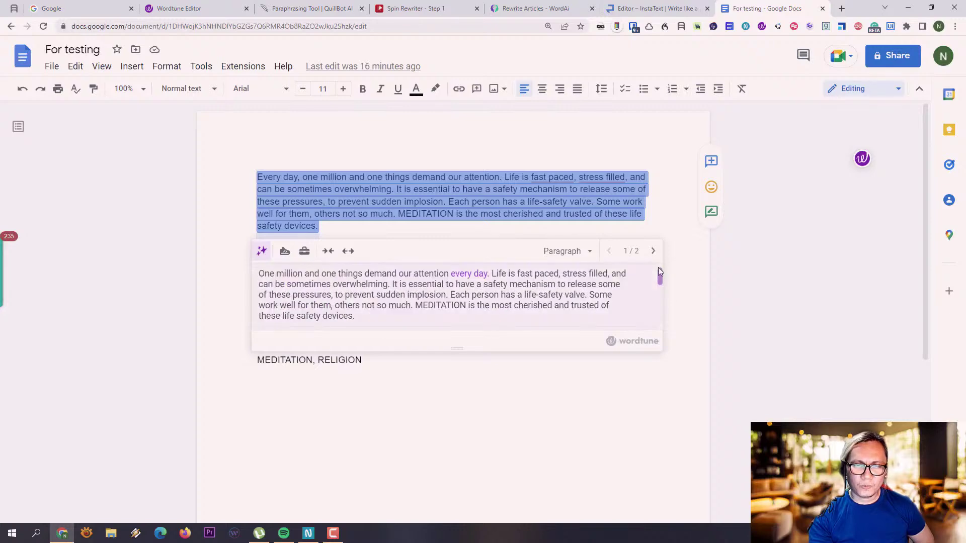
mouse_move(658, 267)
left_mouse_down()
mouse_move(666, 320)
mouse_move(647, 258)
left_mouse_up()
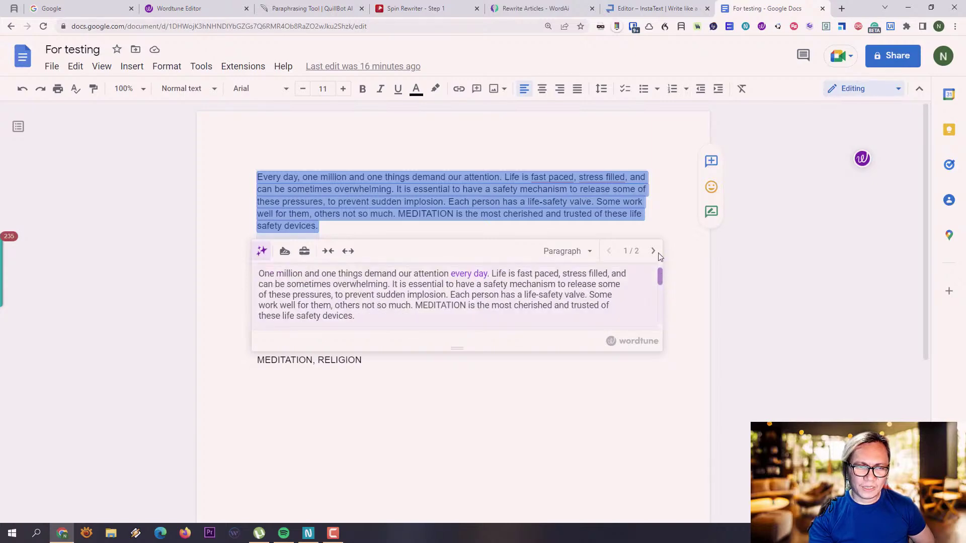
left_click(285, 251)
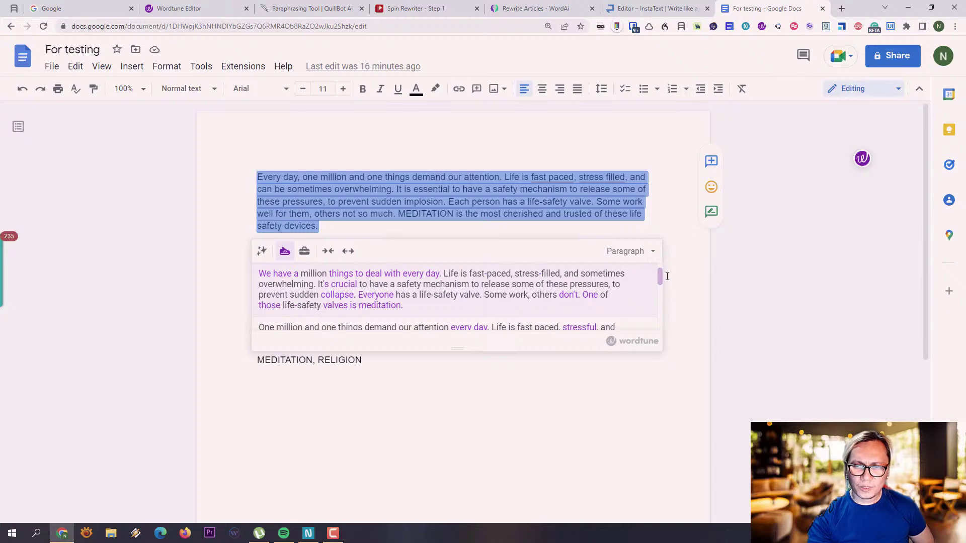
scroll(661, 279, "down", 3)
scroll(661, 285, "up", 3)
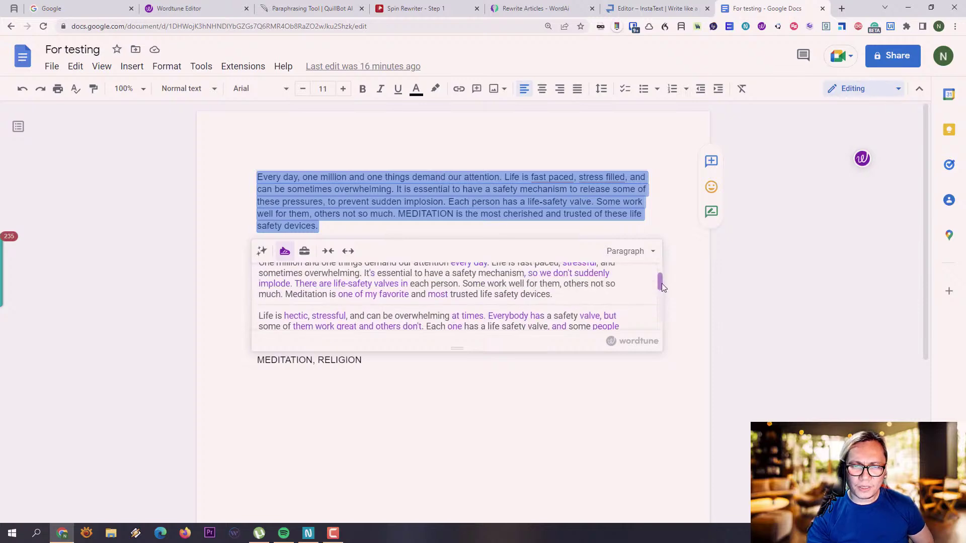
left_click_drag(663, 283, 665, 311)
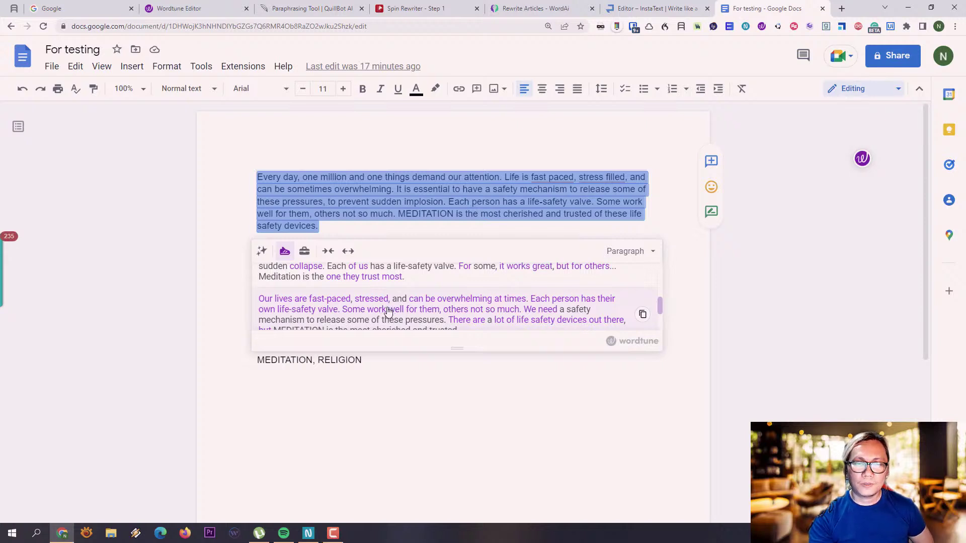
left_click(364, 309)
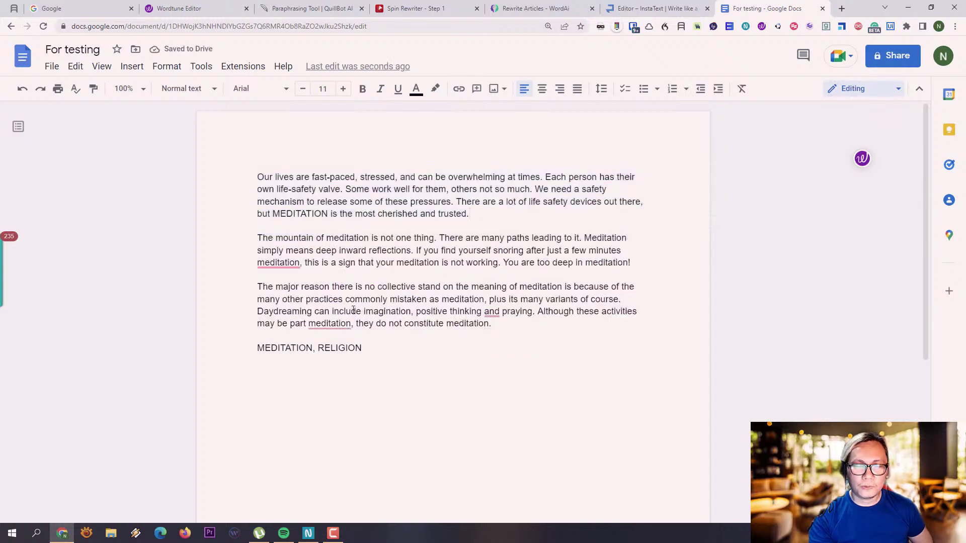
Step: Get Wordtune rewrites for the second paragraph and replace it with the "Meditation is not just one mountain" version
left_click_drag(258, 226, 633, 274)
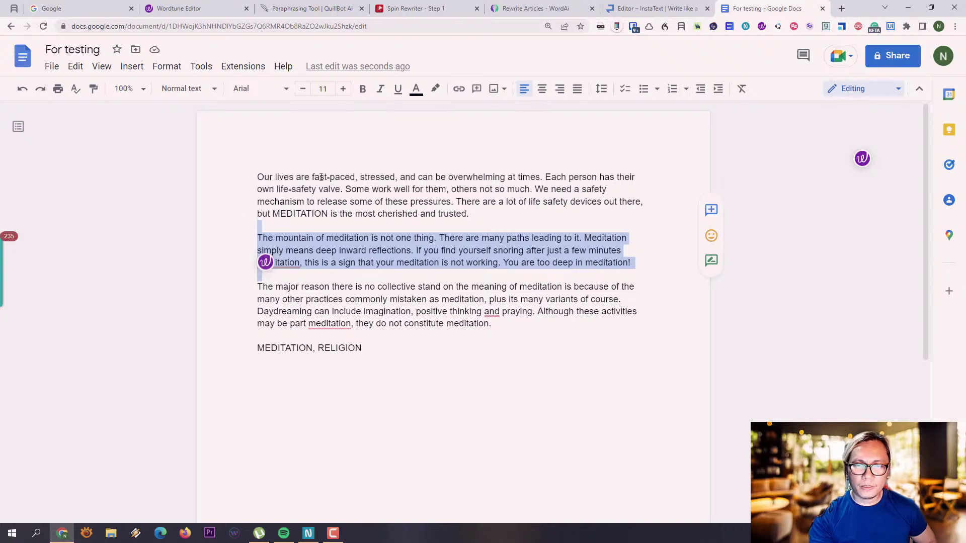
left_click(265, 263)
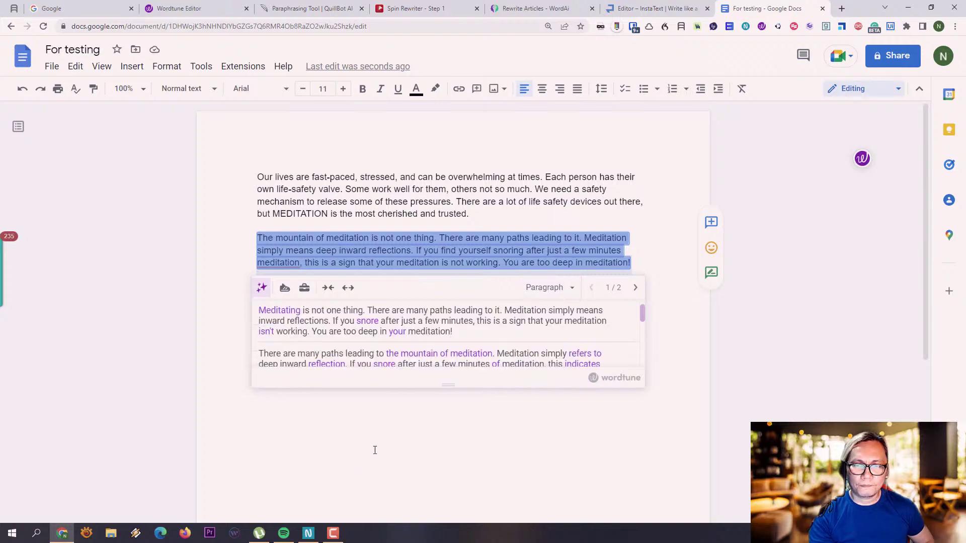
scroll(422, 362, "down", 2)
scroll(421, 363, "down", 2)
scroll(420, 362, "down", 2)
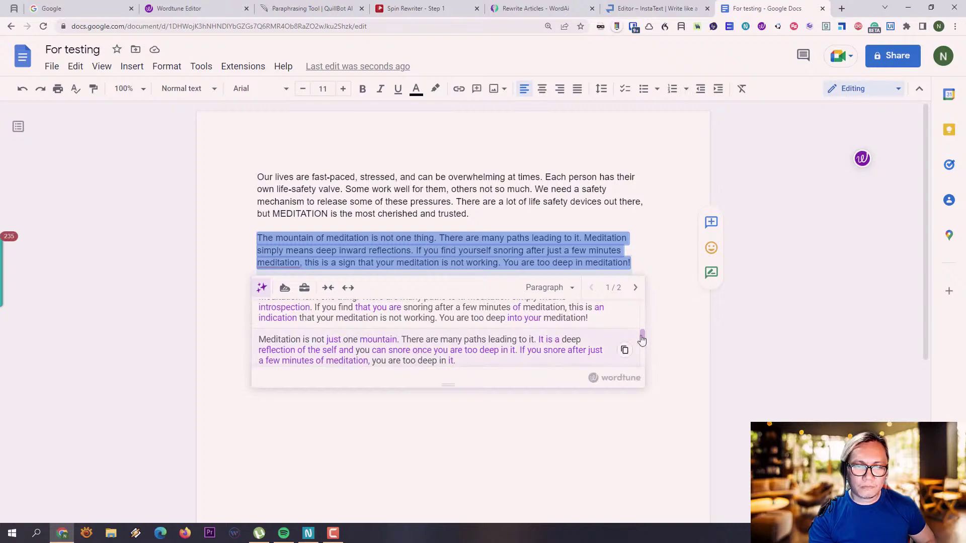
left_click(594, 351)
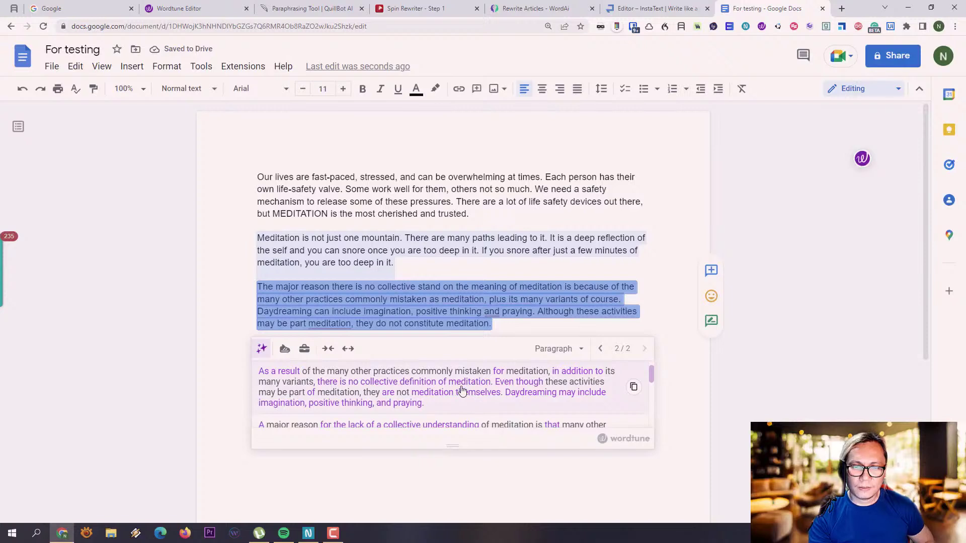
Step: Replace the third paragraph with Wordtune's "As a result of the many other practices" version and highlight the second paragraph's opening words
left_click(461, 392)
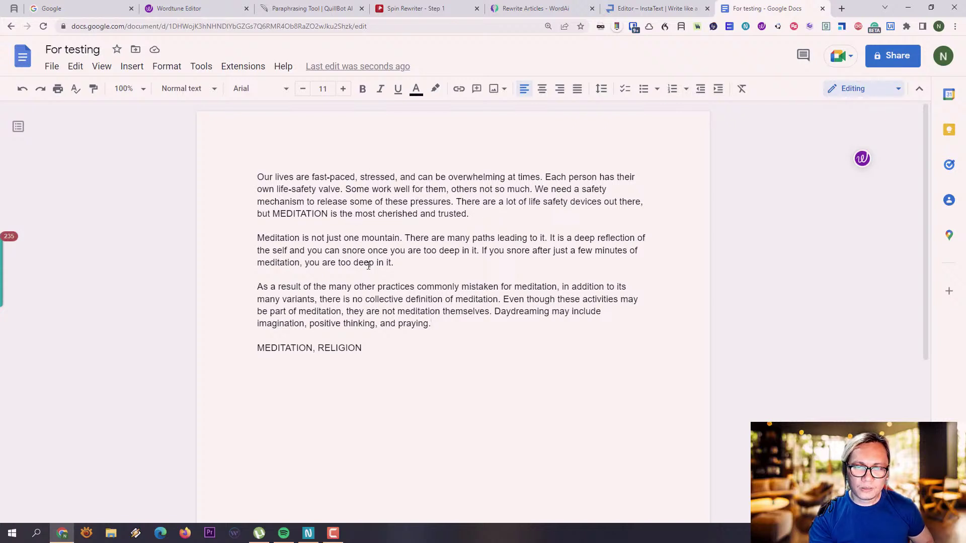
left_click_drag(263, 237, 396, 240)
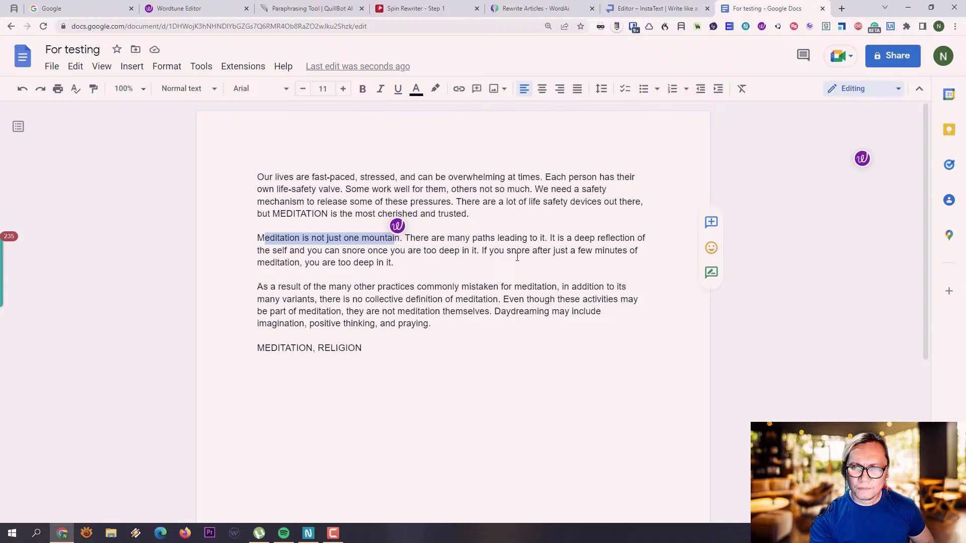
Step: Copy the entire rewritten article in the "For testing" document and get Wordtune's rewrite suggestions for the selection
left_click_drag(257, 286, 438, 272)
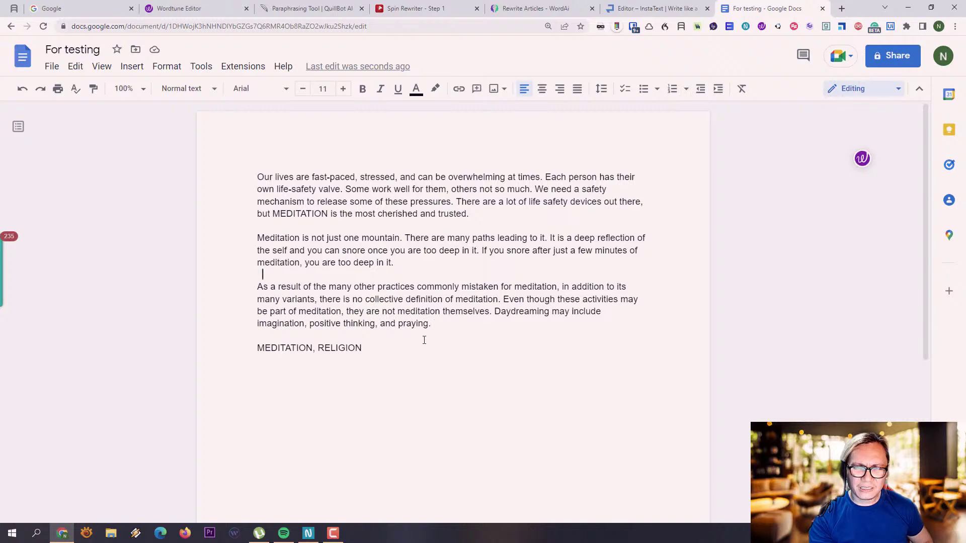
left_click_drag(418, 361, 263, 226)
left_click(258, 176)
left_click_drag(261, 167, 442, 350)
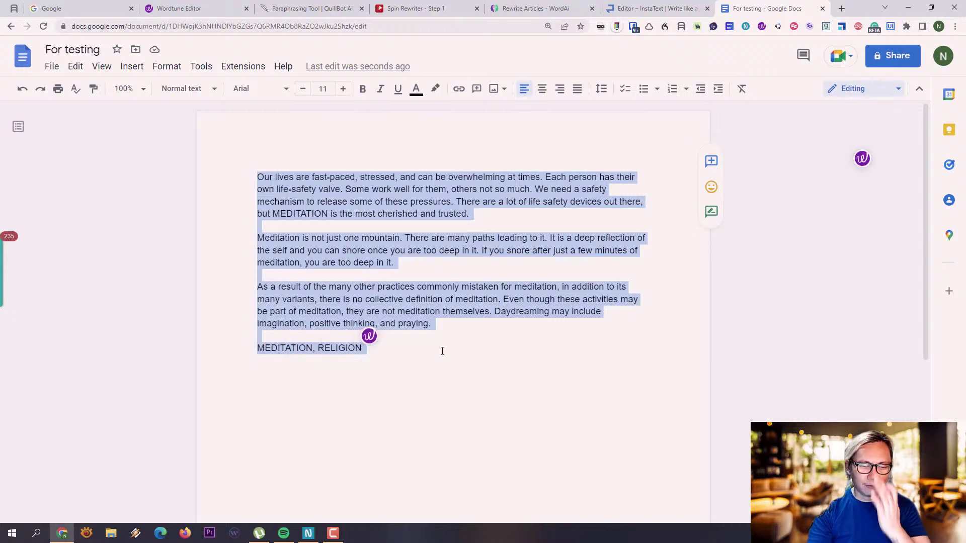
right_click(334, 348)
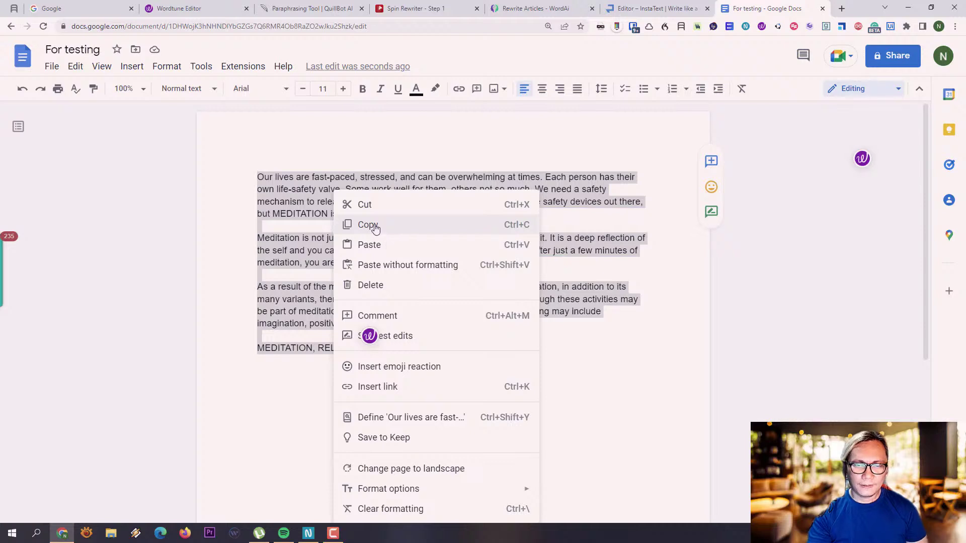
left_click(400, 228)
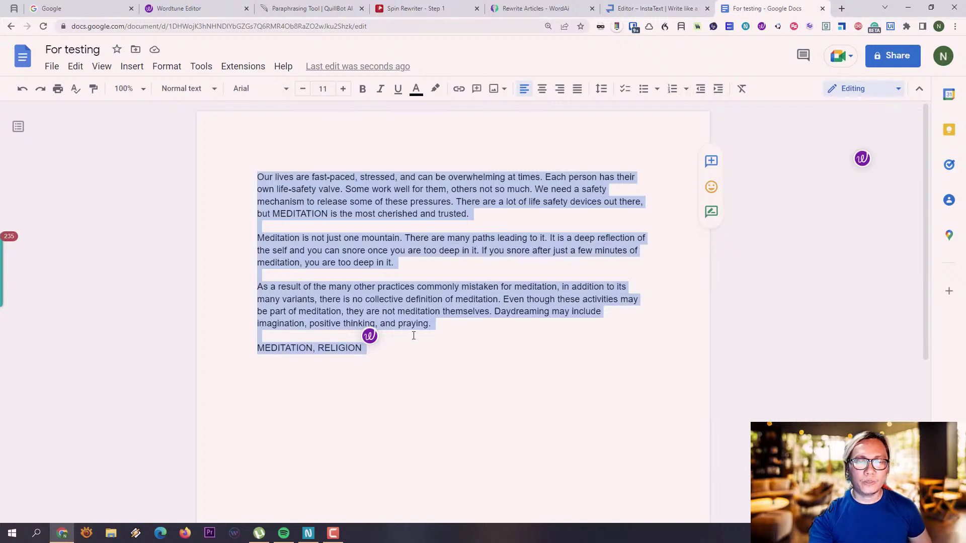
left_click(369, 338)
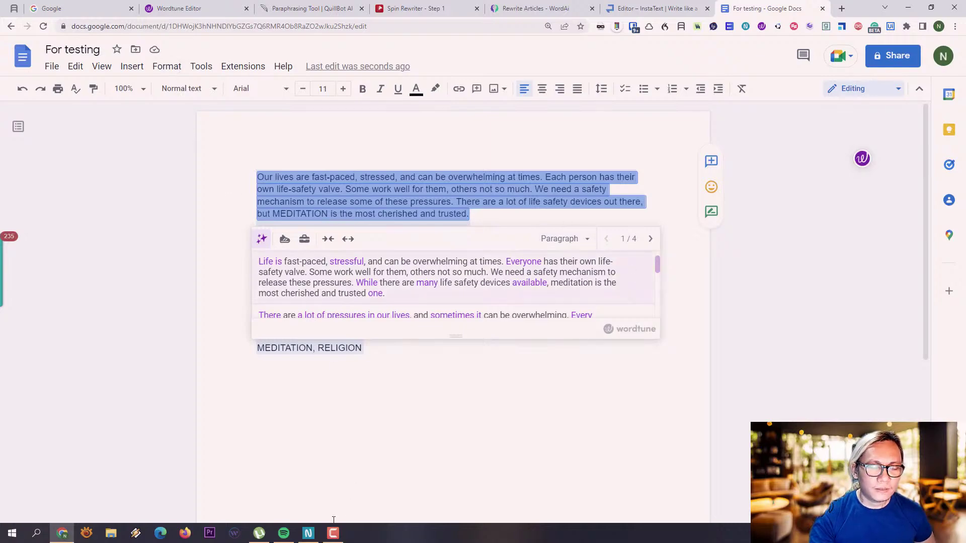
Step: Switch to Nimbus Note and add a dashed separator line after the final "MEDITATION and RELIGION" line of the Spinrewriter vs WordAi note
left_click(308, 533)
scroll(470, 307, "down", 20)
left_click(377, 269)
left_click(352, 254)
key("Return")
key("Return")
key("Return")
type("-------- ")
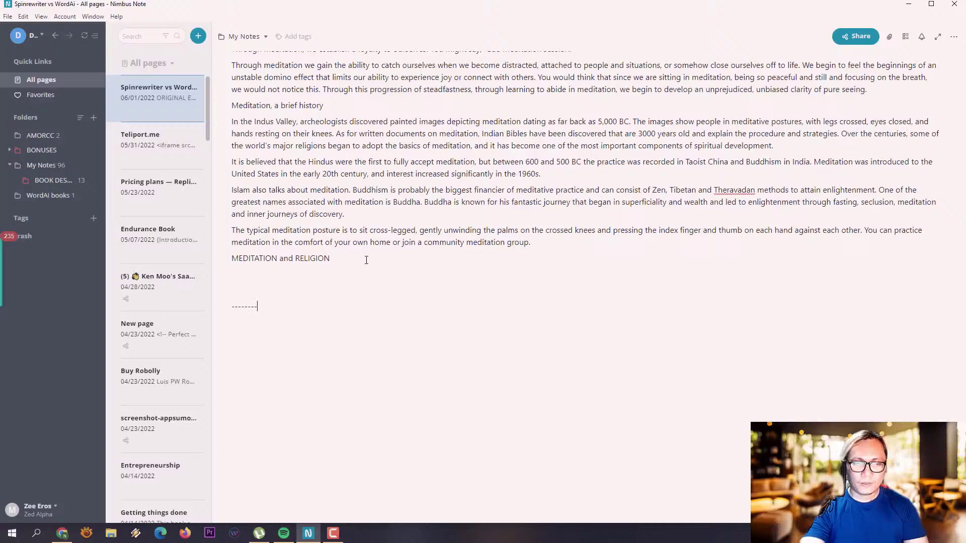
Step: Add the heading "Wordtune" under the separator and paste the copied article below it
type("w")
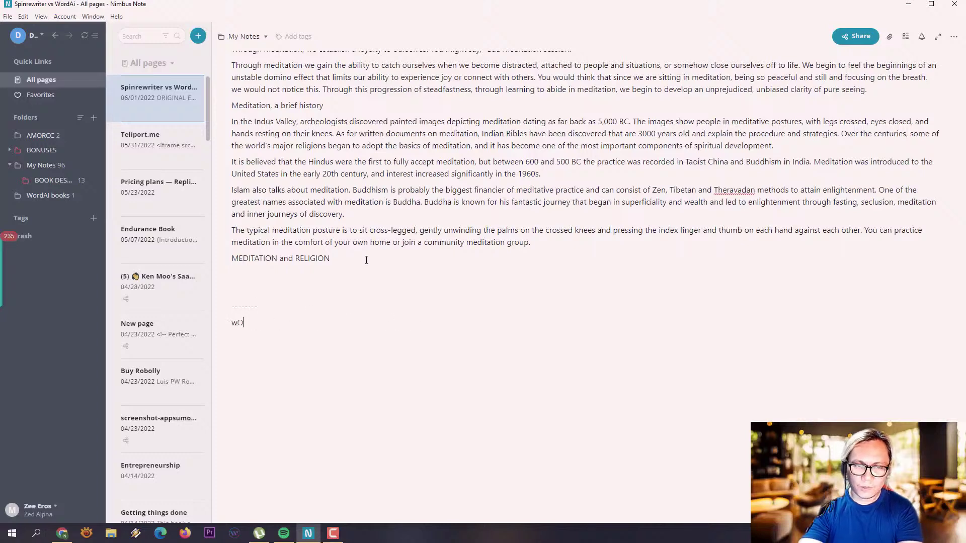
key("BackSpace")
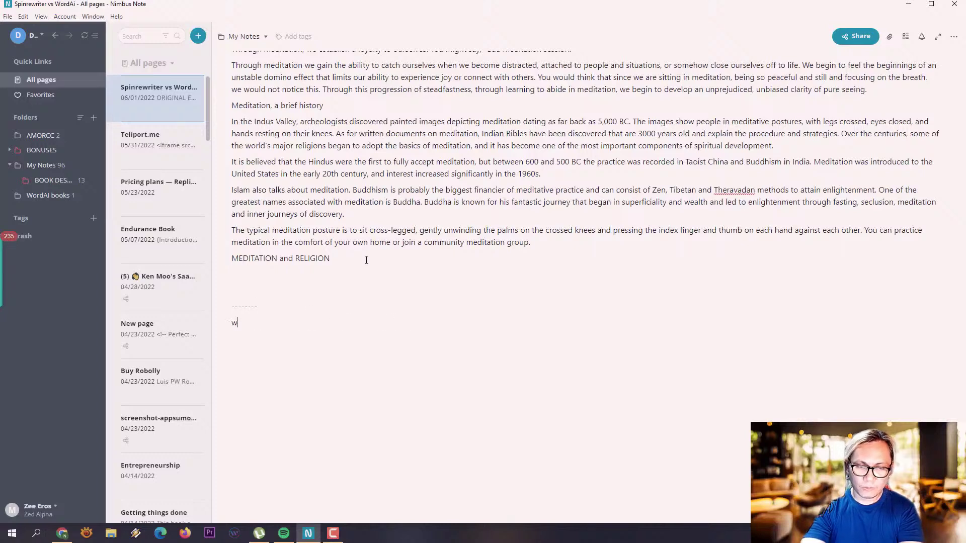
type("Wo")
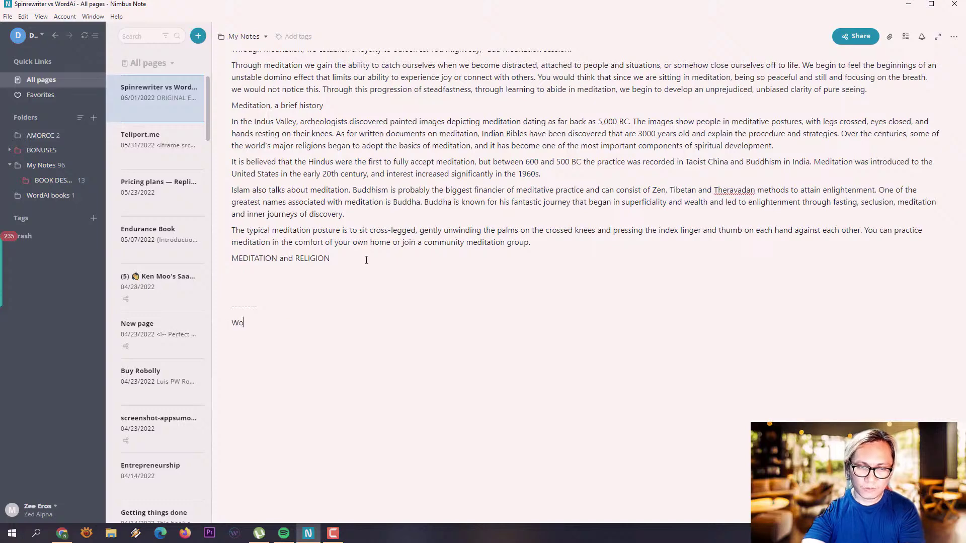
type("rdtun")
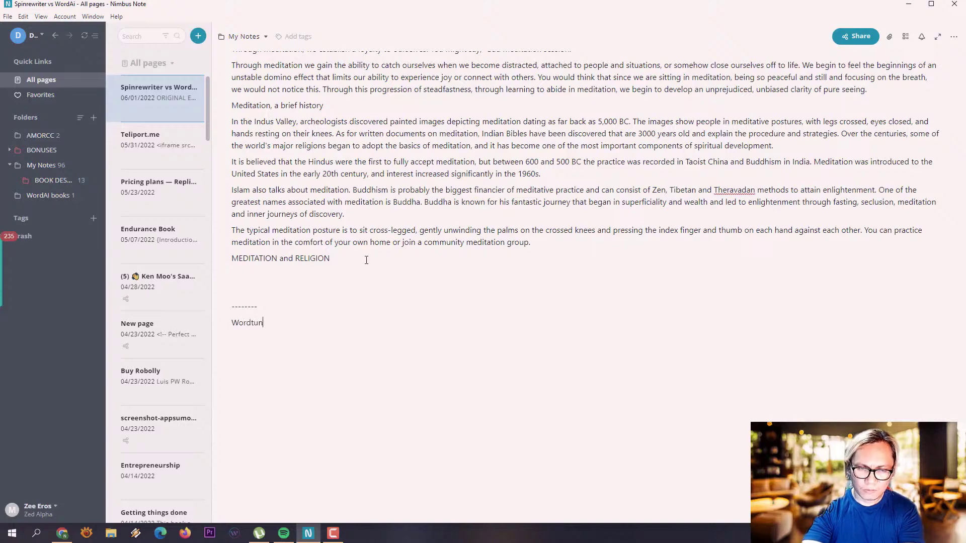
type("e")
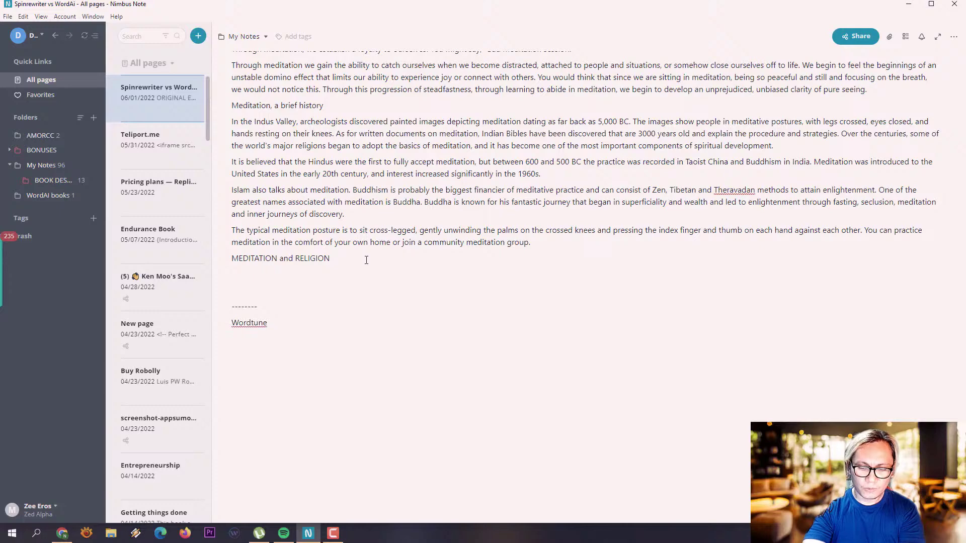
key("Return")
key("ctrl+v")
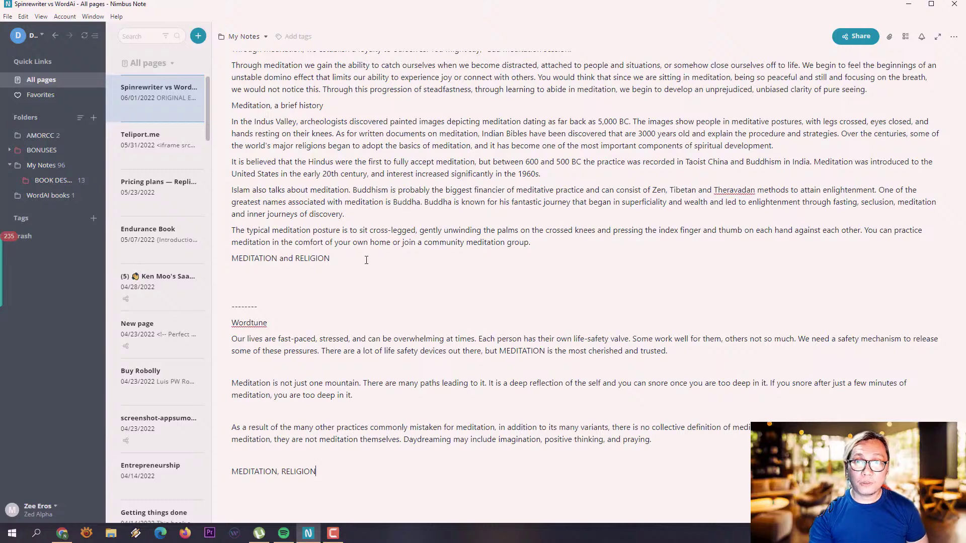
Step: Add another dashed separator after the pasted Wordtune text, followed by the heading "Quillbot"
key("Return")
key("Return")
scroll(354, 216, "down", 1)
scroll(354, 216, "down", 3)
type("----------")
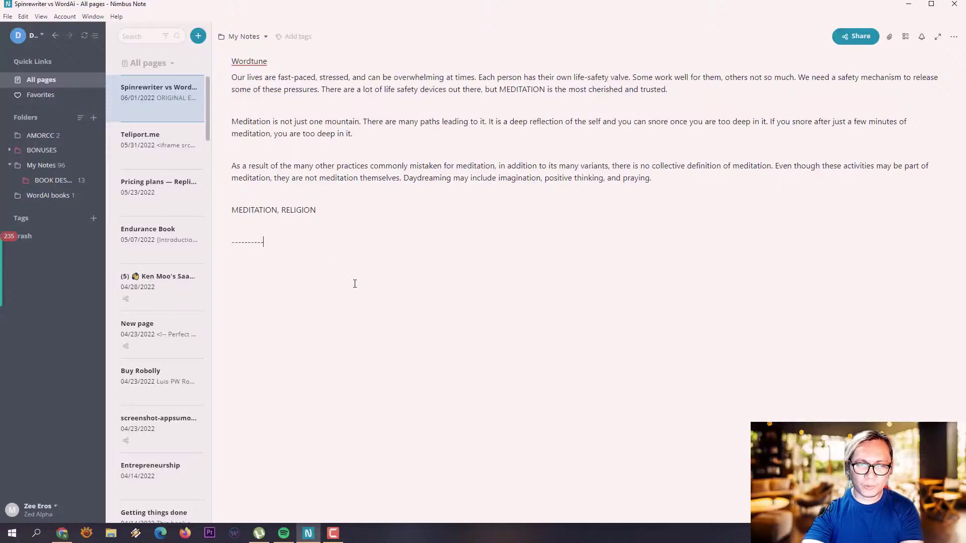
key("Return")
type("Quillbot")
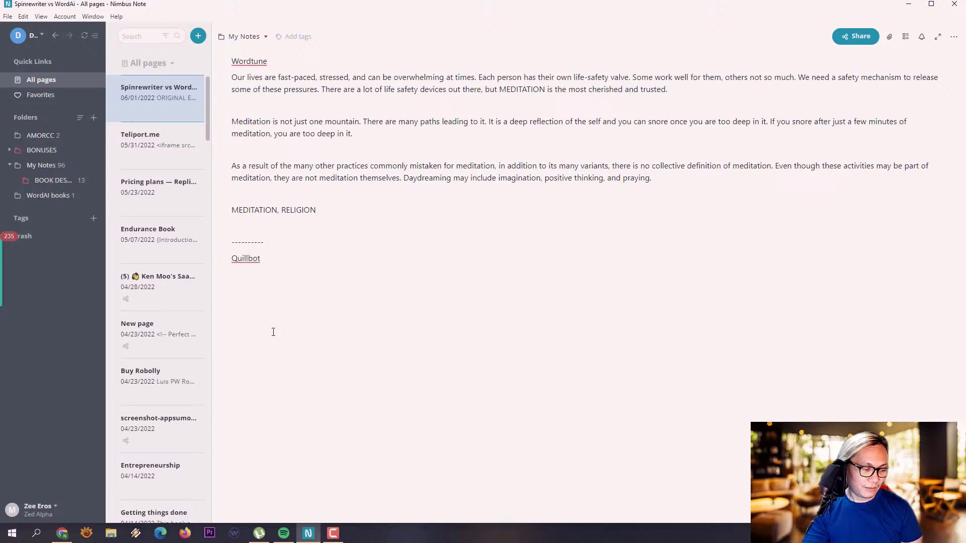
Step: Switch to QuillBot in the browser and replace its input text with the copied Wordtune version of the article
left_click(913, 9)
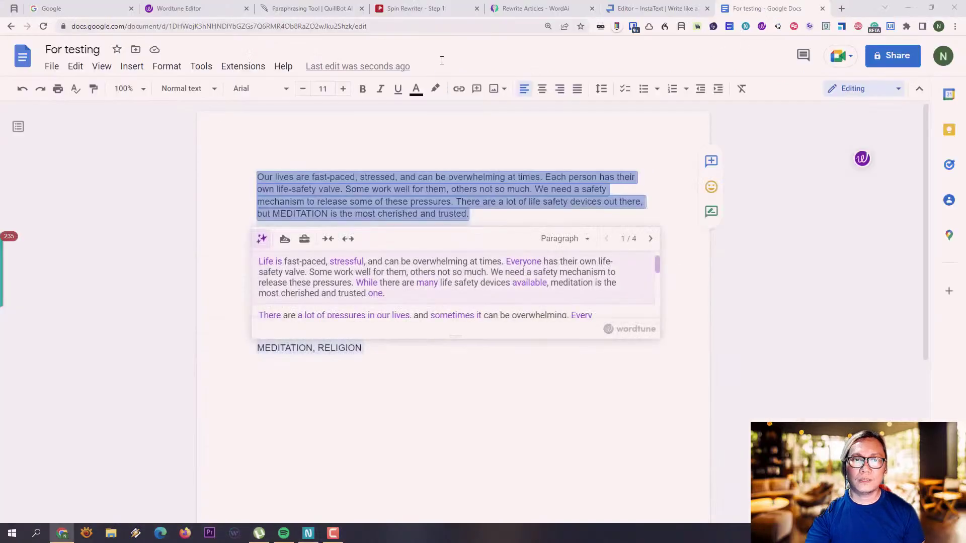
left_click(313, 15)
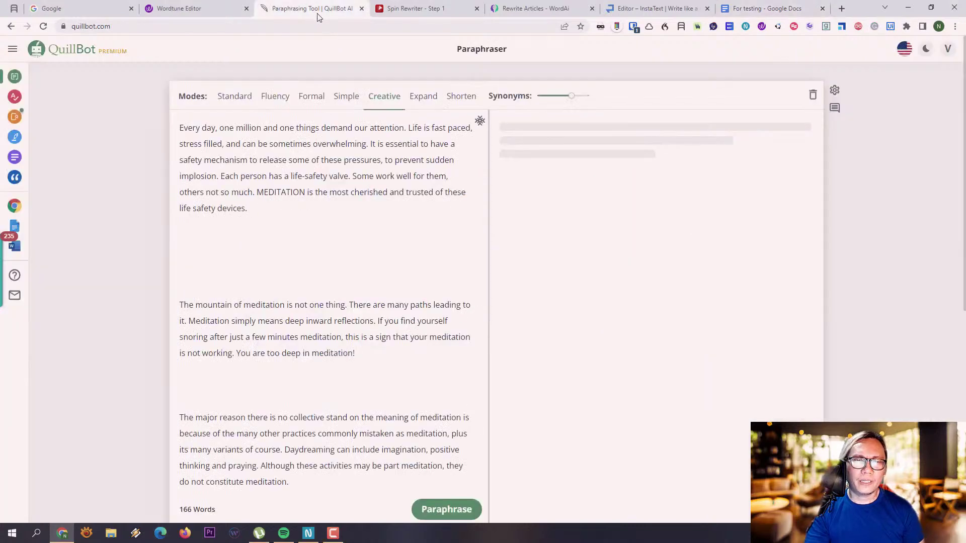
left_click(299, 223)
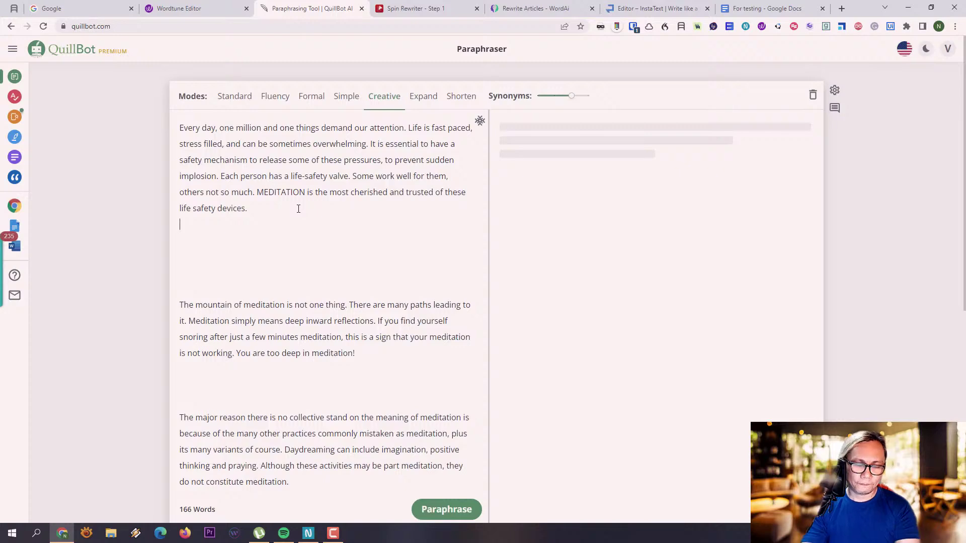
key("ctrl+a")
key("BackSpace")
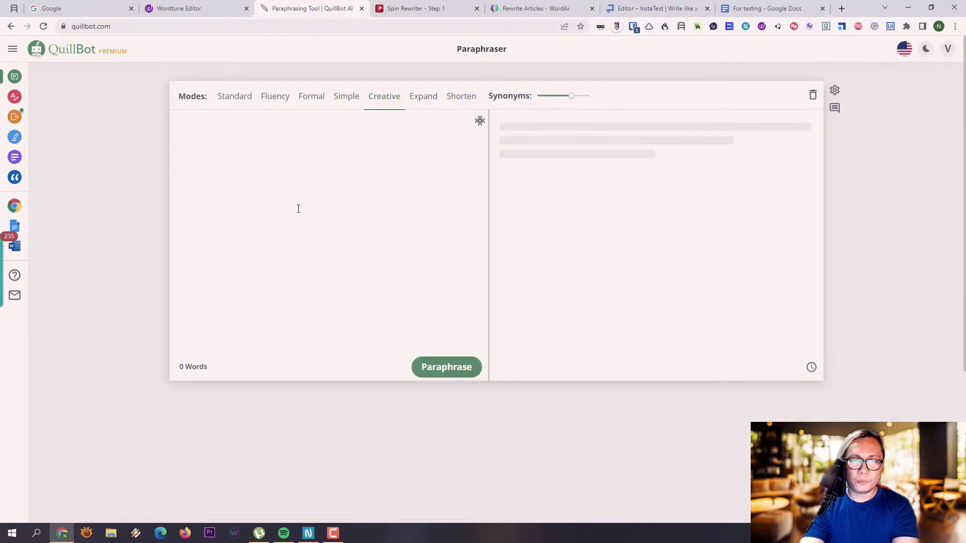
key("ctrl+v")
scroll(274, 213, "down", 5)
scroll(275, 211, "up", 1)
scroll(276, 212, "up", 4)
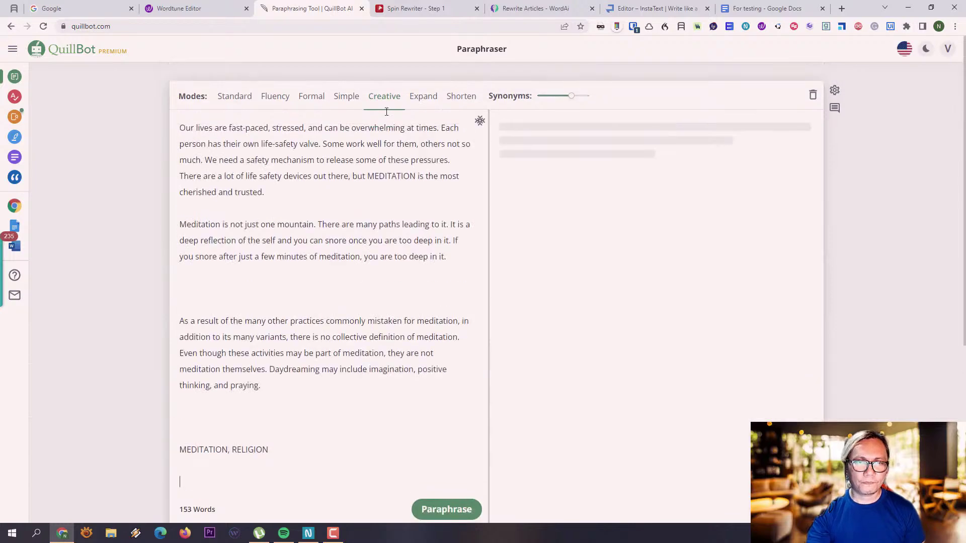
Step: Paraphrase the article in QuillBot, trying the Standard and Creative modes before settling on Fluency
left_click(239, 100)
left_click(382, 99)
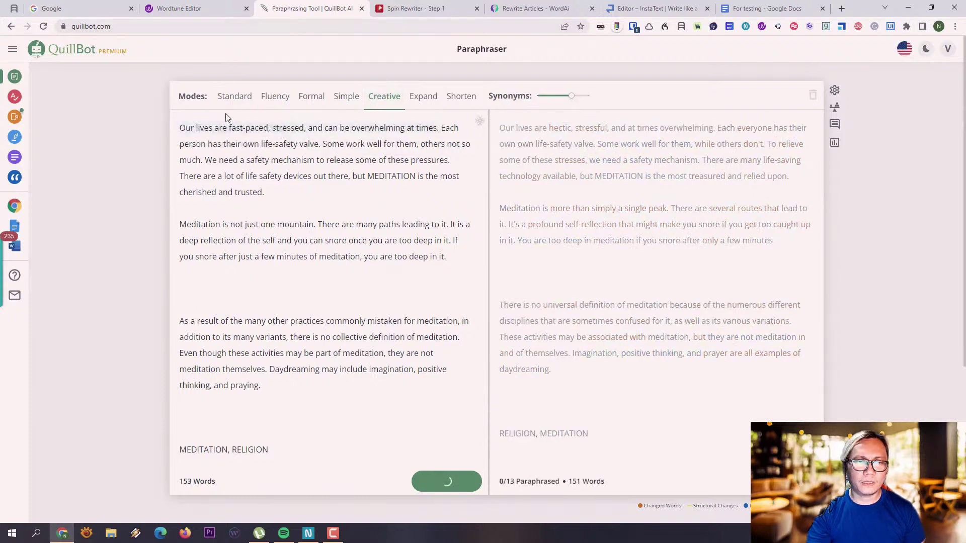
left_click(274, 97)
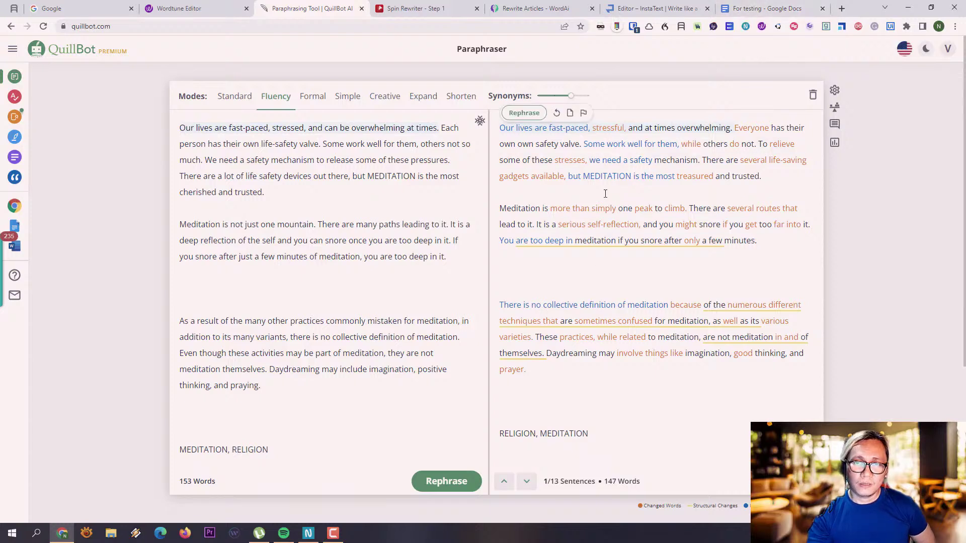
Step: Replace "gadgets" with the synonym "technologies" in the last sentence of the paraphrased first paragraph
mouse_move(505, 123)
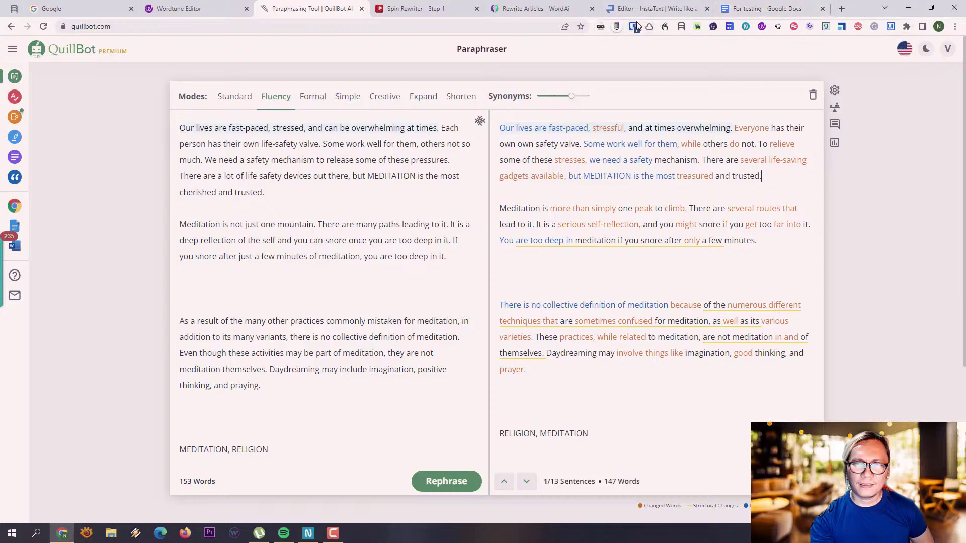
mouse_move(574, 123)
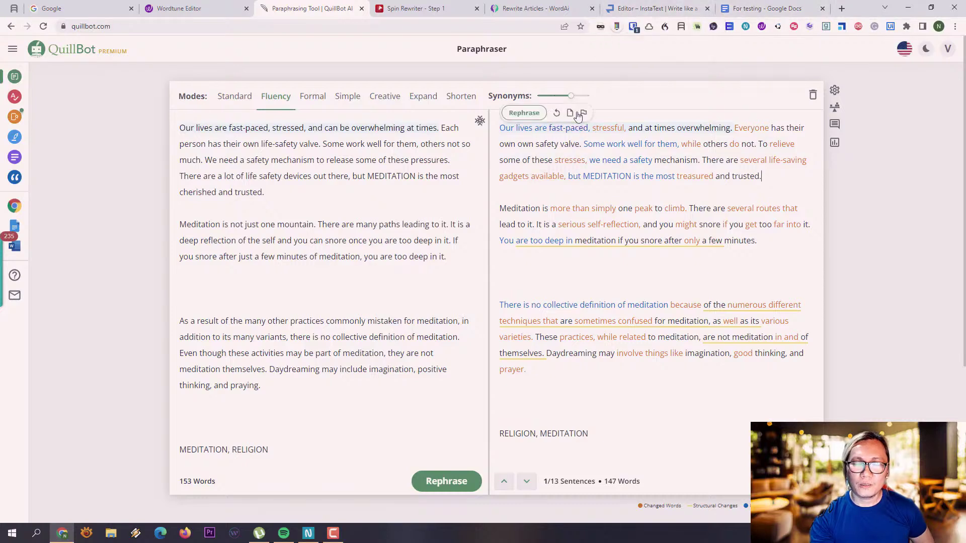
left_click(787, 187)
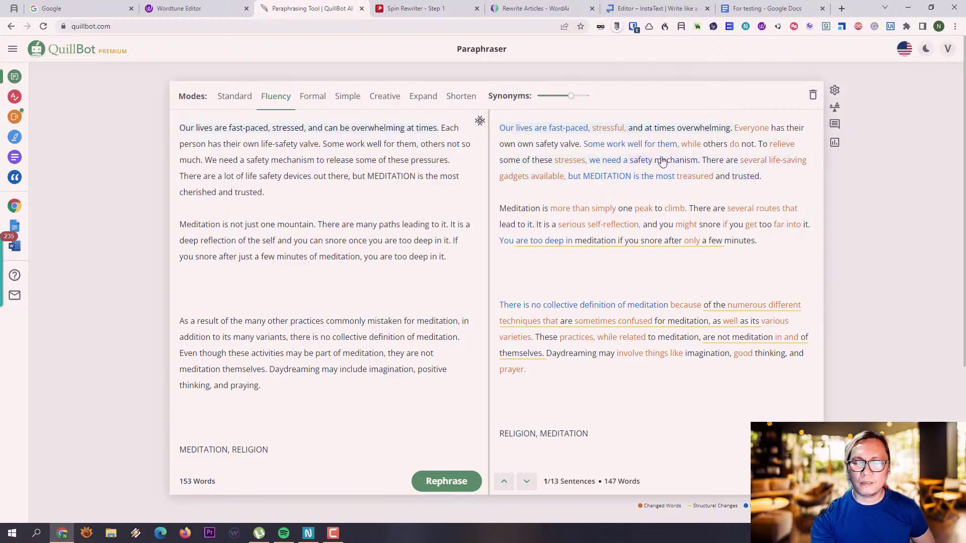
mouse_move(553, 132)
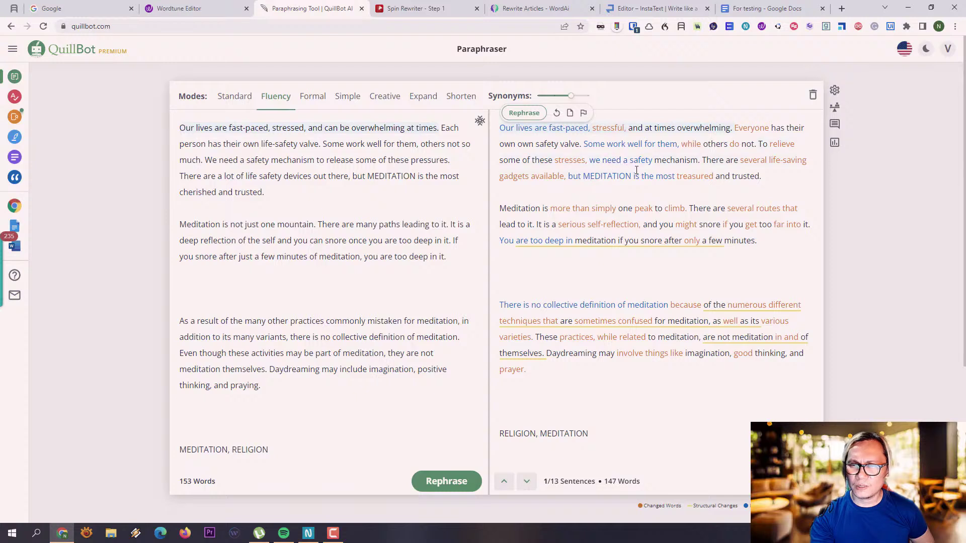
left_click(517, 180)
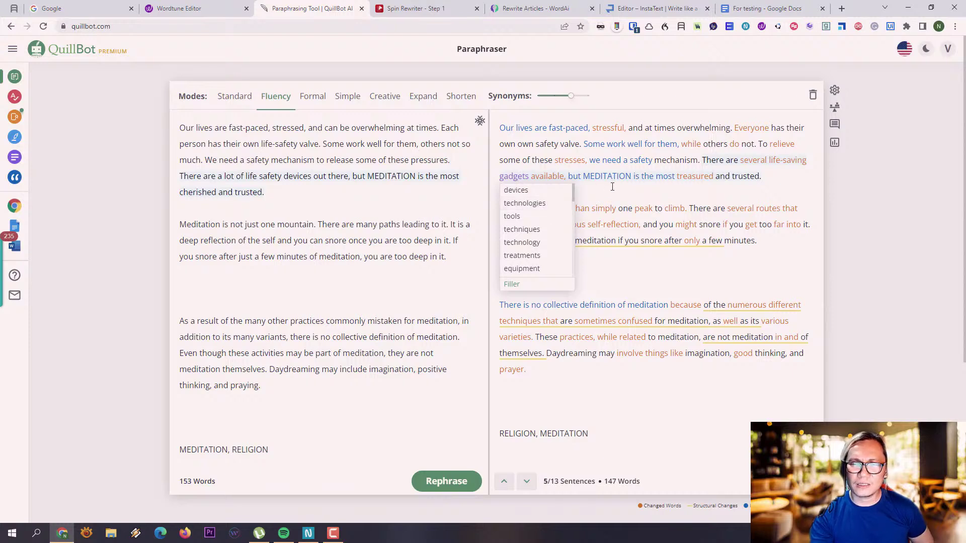
left_click(532, 203)
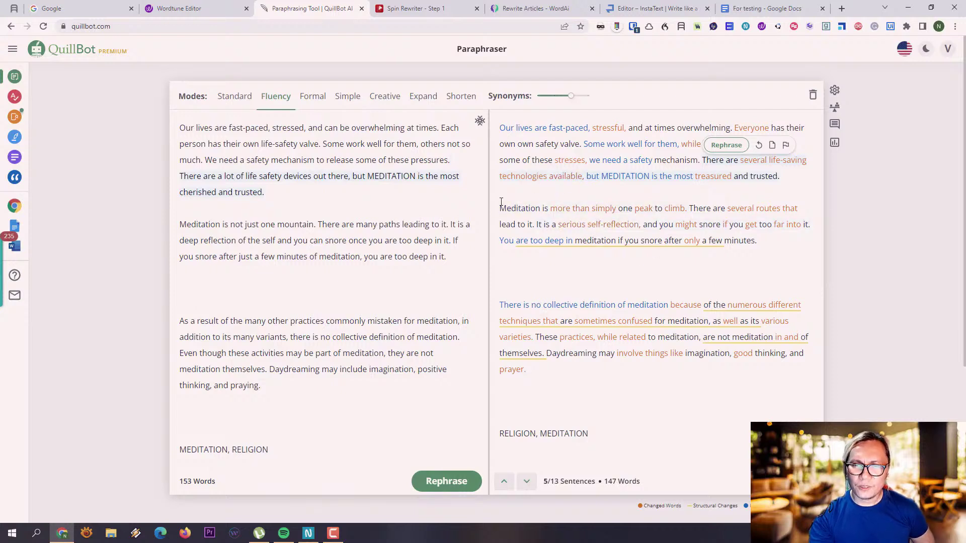
Step: Highlight the first two sentences of the paraphrased second paragraph to examine their wording
left_click_drag(507, 199, 689, 210)
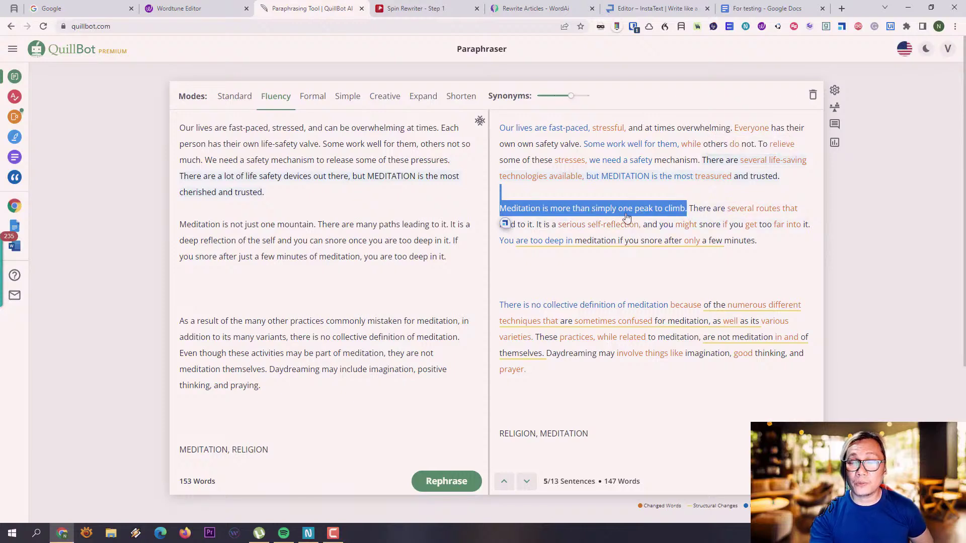
left_click(503, 191)
left_click_drag(499, 209, 687, 209)
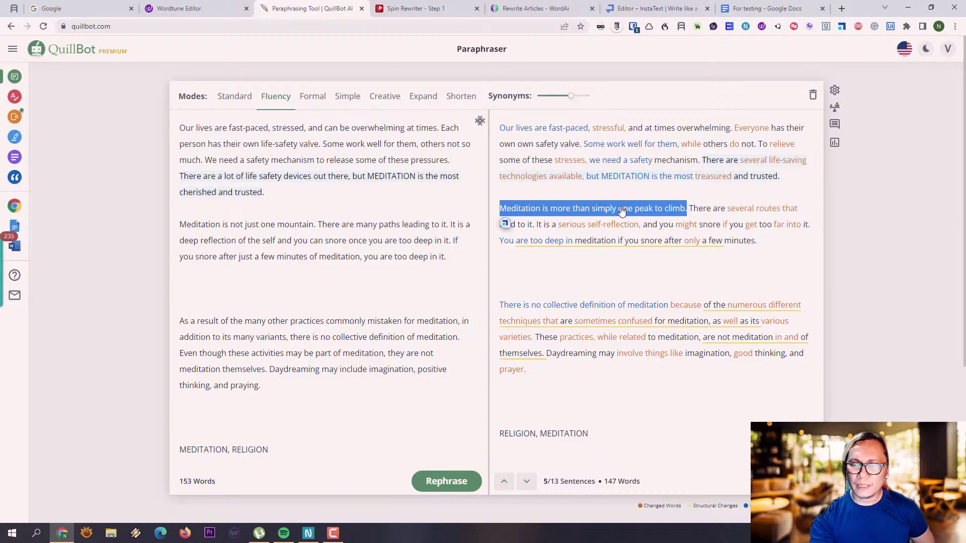
left_click(700, 190)
left_click_drag(691, 199, 534, 224)
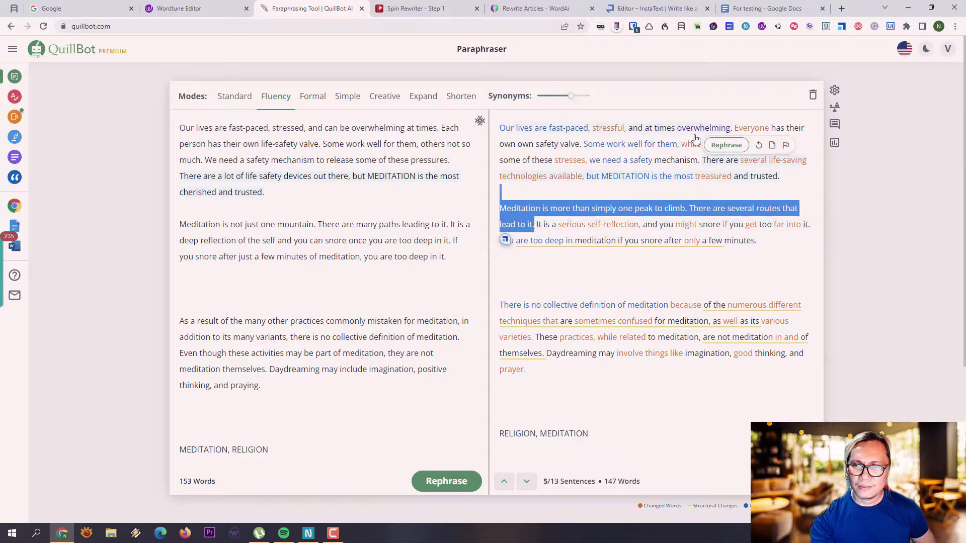
Step: Get rephrasing alternatives for the "There are several life-saving technologies" sentence and compare the Fluency and Formal versions
left_click(724, 145)
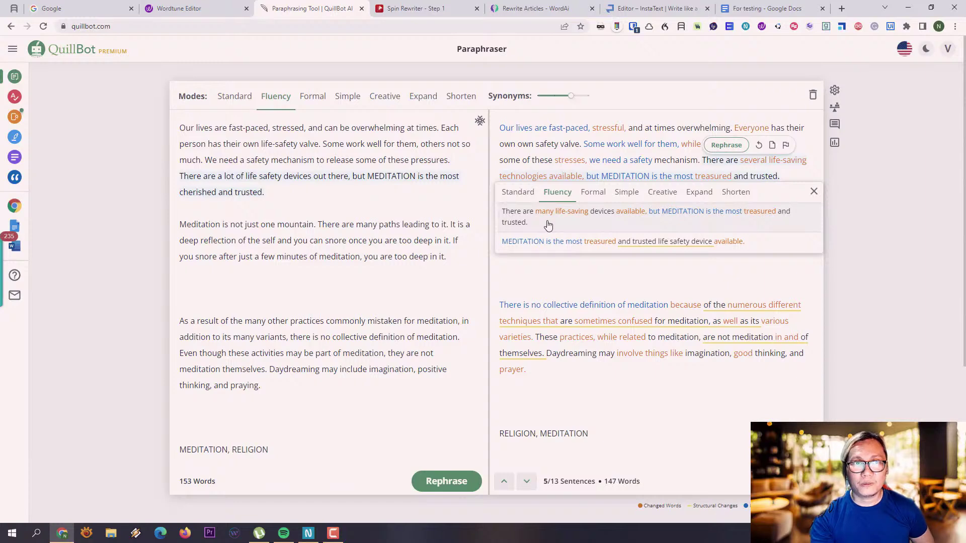
scroll(760, 232, "down", 3)
scroll(755, 231, "up", 3)
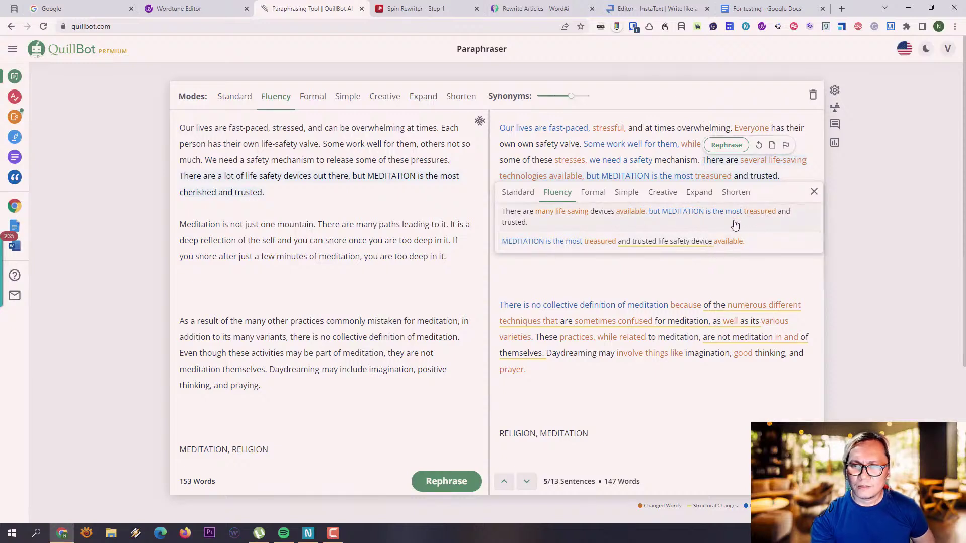
left_click(589, 197)
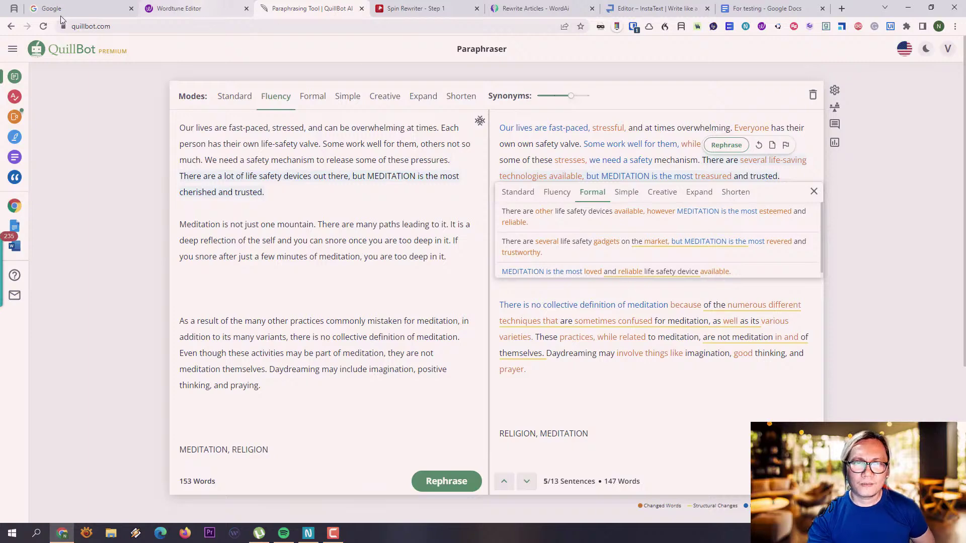
Step: Switch to the "For testing" Google Docs document and dismiss the open Wordtune suggestions for the first paragraph
left_click(189, 13)
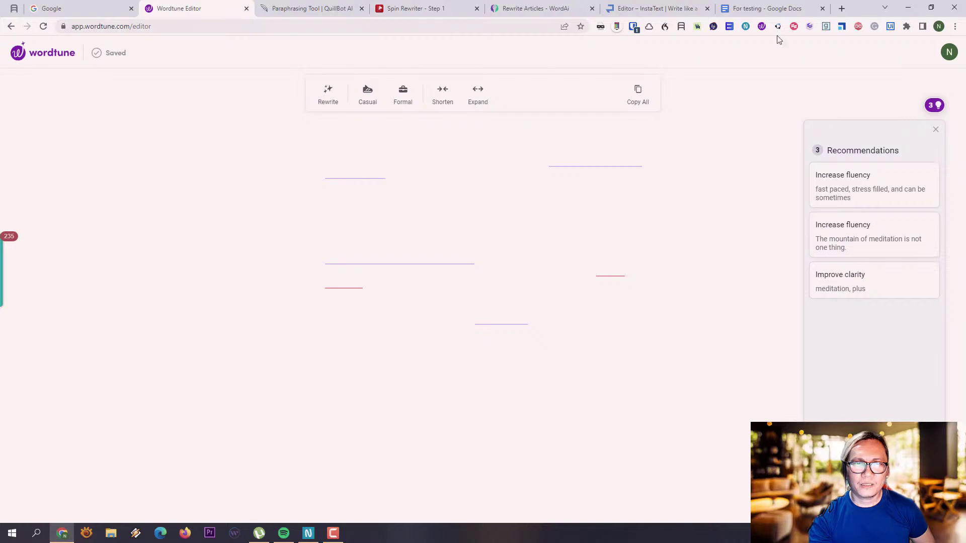
left_click(745, 8)
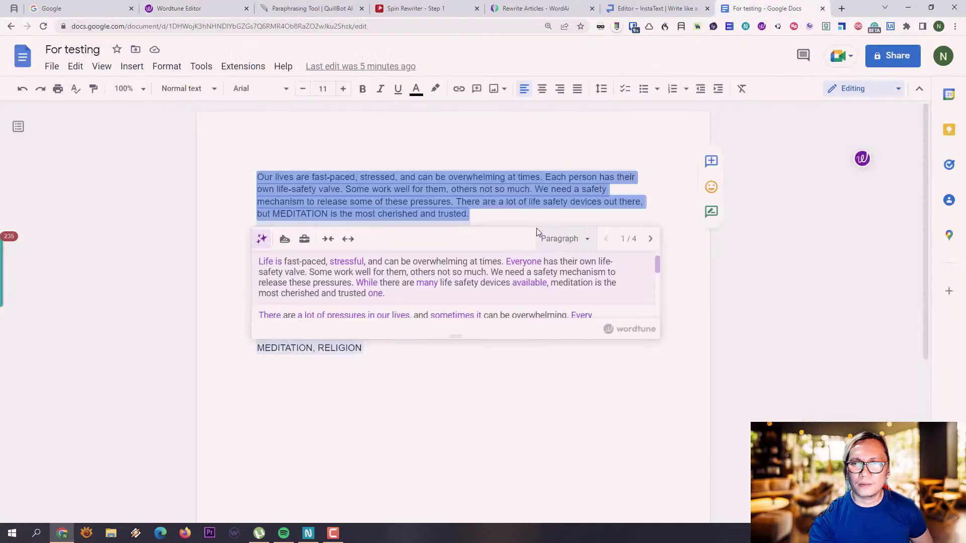
left_click(418, 369)
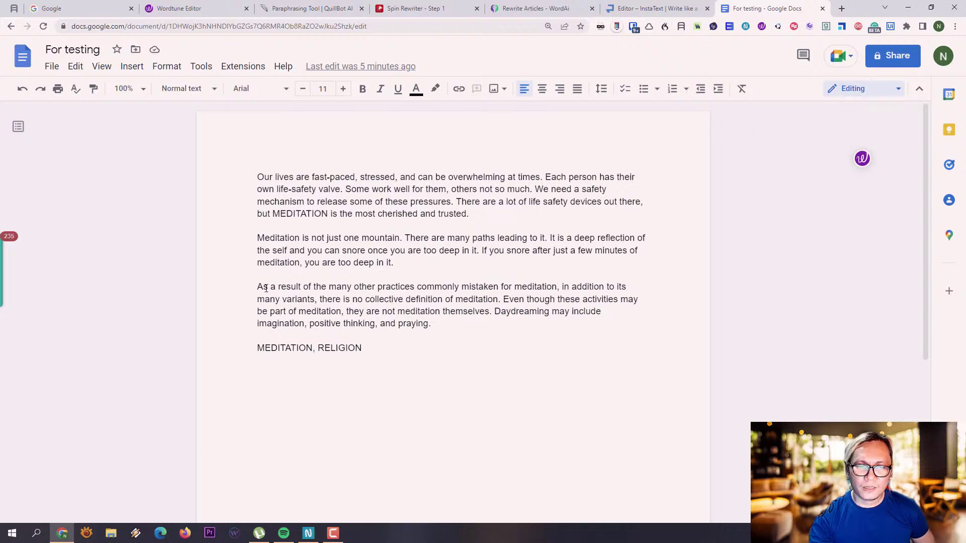
Step: Try replacing the third paragraph's first sentence with Wordtune's "A collective definition of meditation does not exist" rewrite, and undo the replacement
left_click_drag(259, 288, 507, 292)
left_click(505, 289)
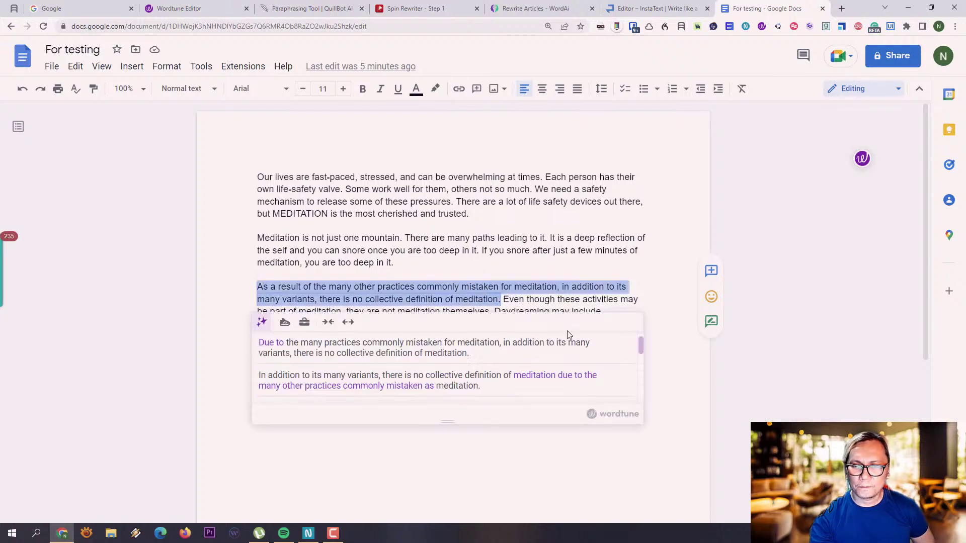
scroll(541, 381, "down", 3)
scroll(541, 378, "down", 5)
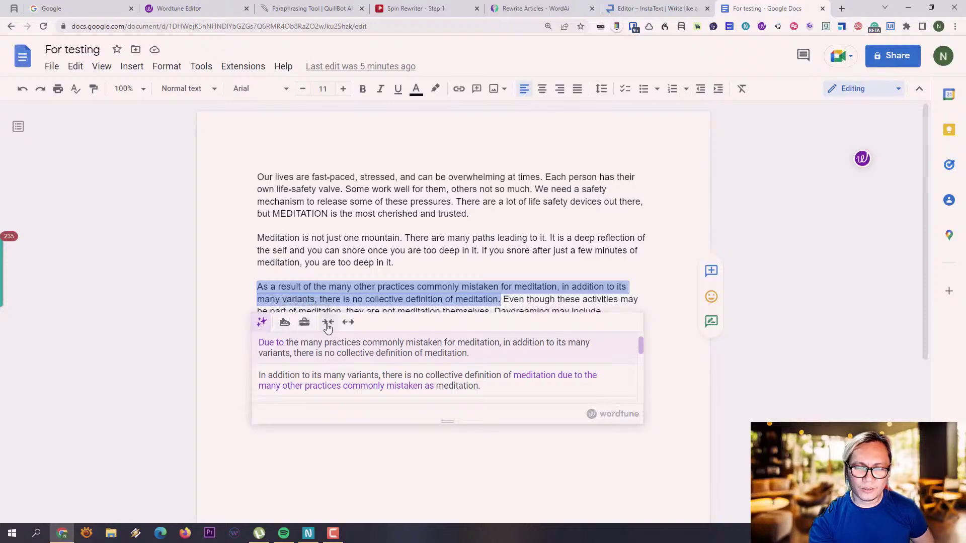
scroll(483, 343, "down", 5)
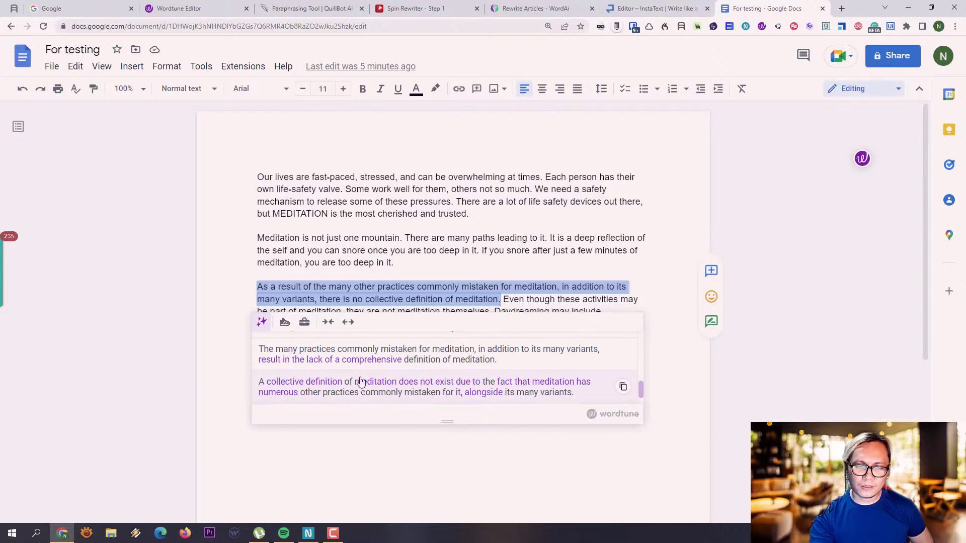
left_click(352, 395)
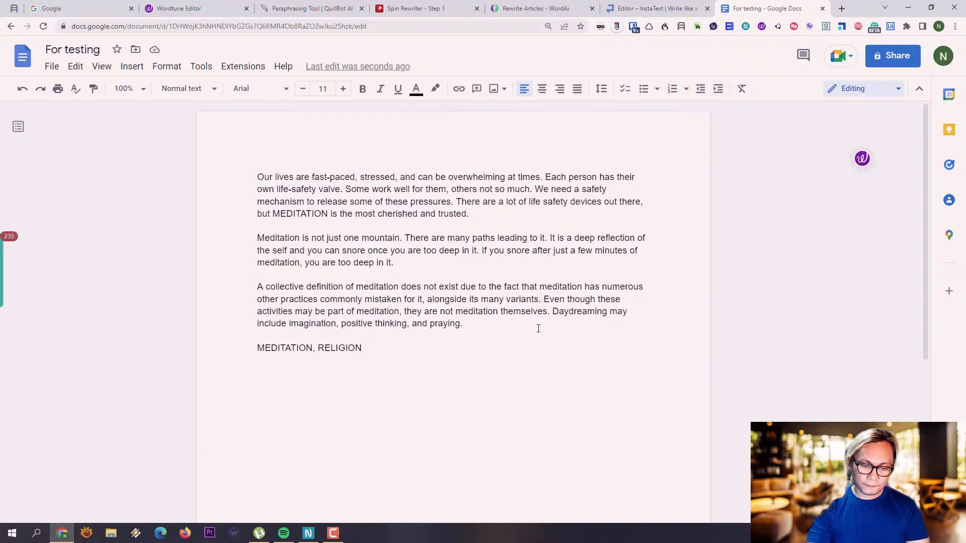
key("ctrl+z")
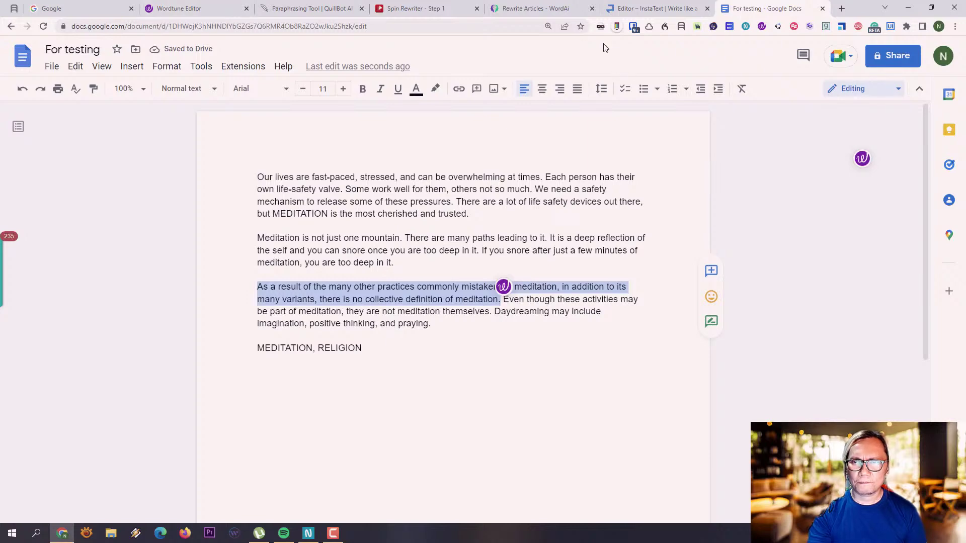
scroll(400, 326, "down", 5)
scroll(401, 312, "up", 5)
left_click(265, 177)
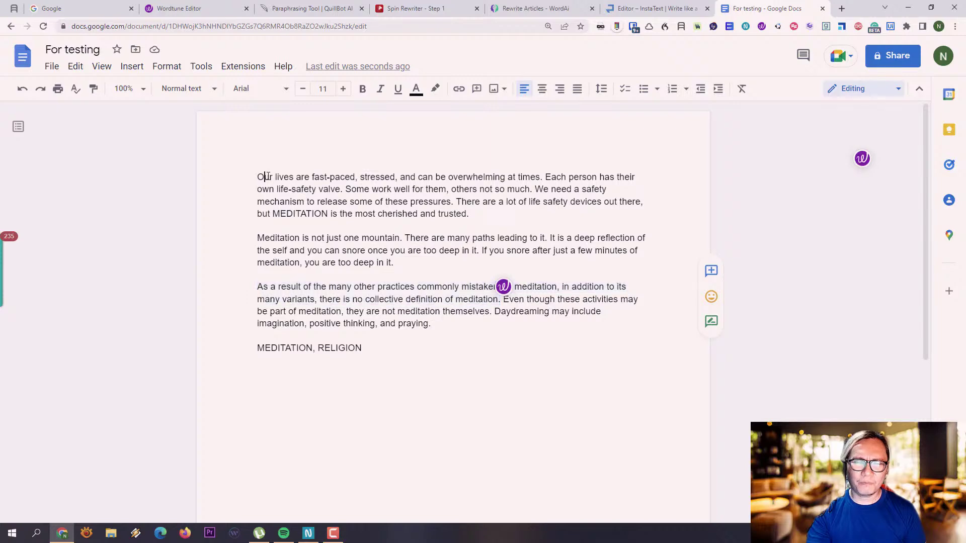
left_click(378, 245, "shift")
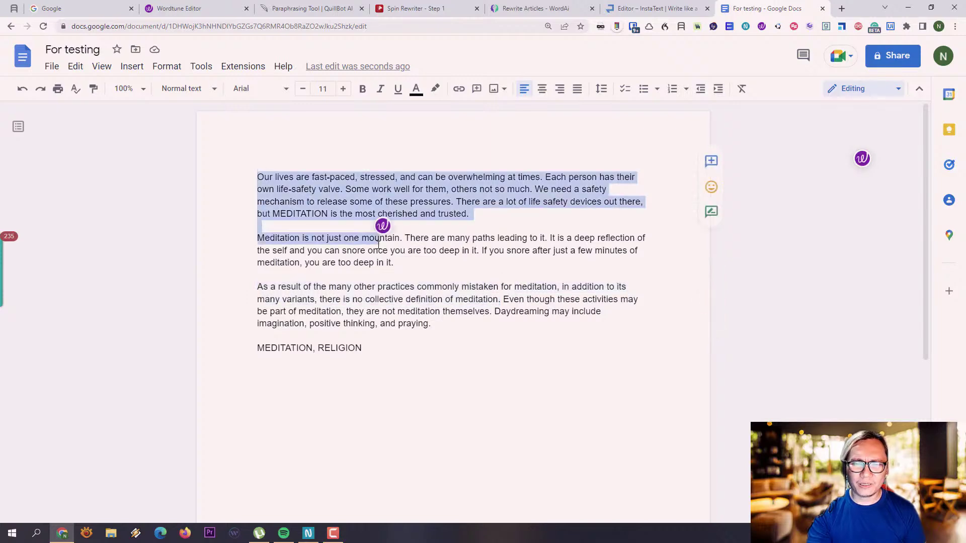
left_click(448, 334, "shift")
scroll(466, 330, "down", 5)
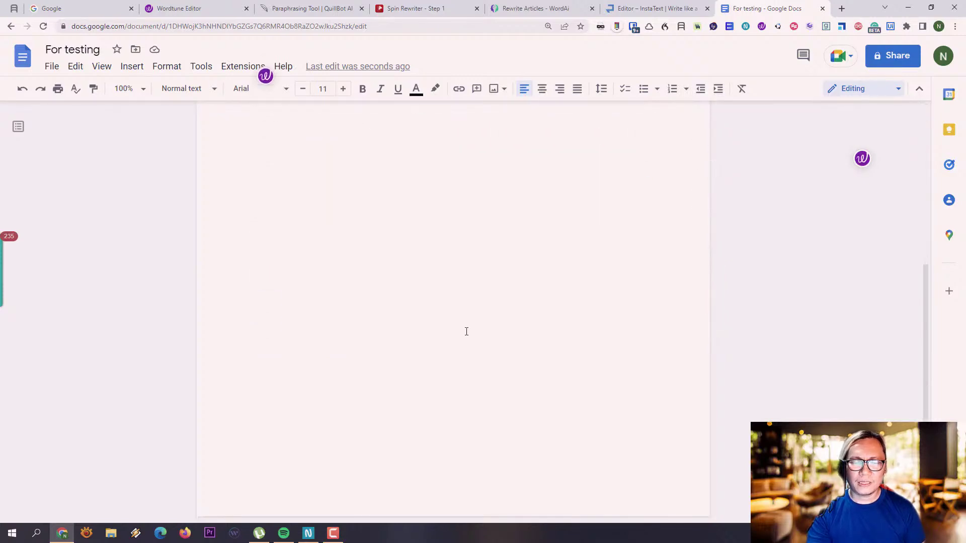
scroll(462, 327, "up", 5)
left_click(455, 344)
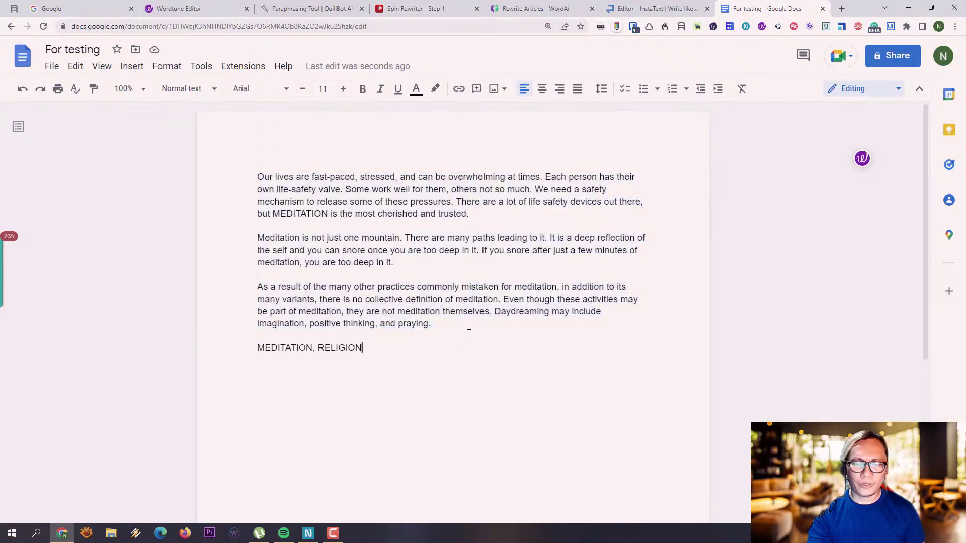
Step: Get Wordtune rewrite suggestions for the whole third paragraph and review them in Paragraph mode
triple_click(270, 312)
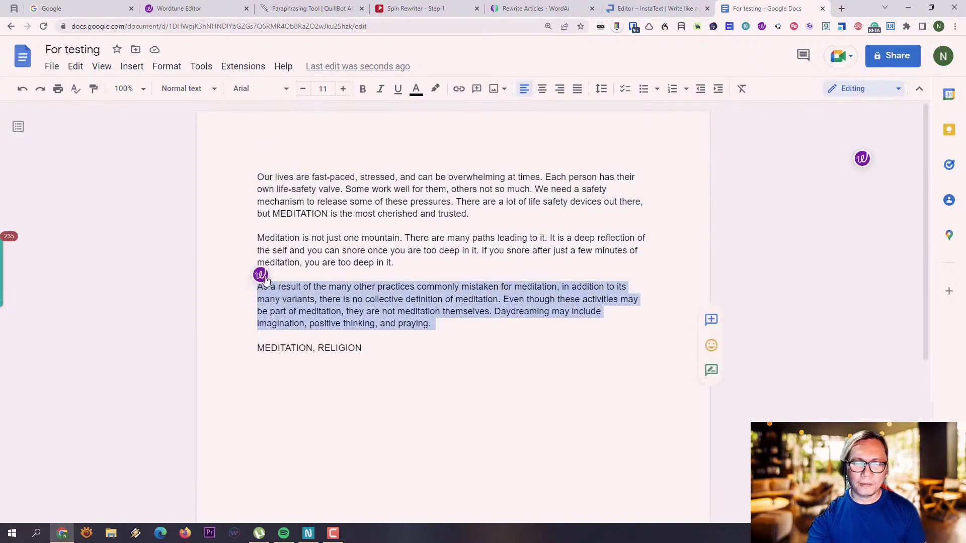
left_click(262, 277)
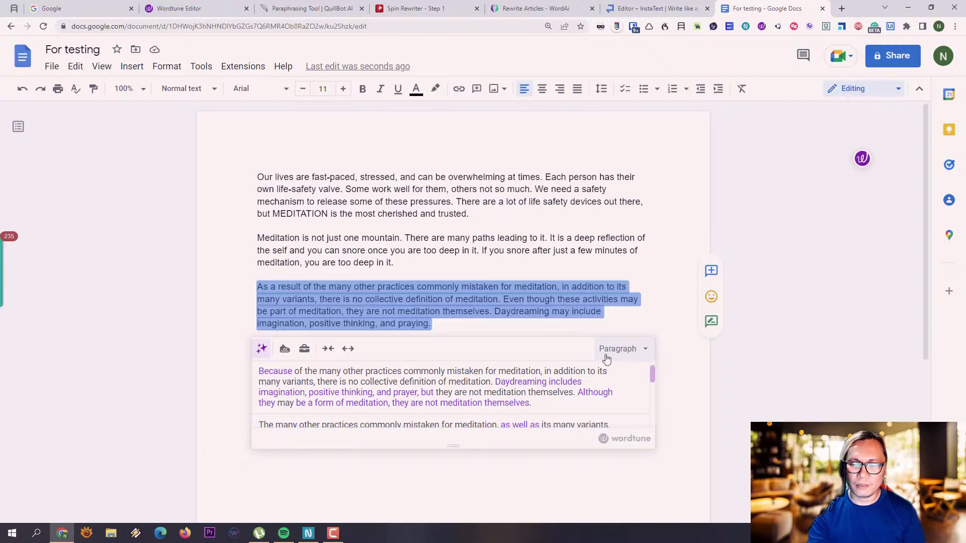
scroll(630, 301, "down", 3)
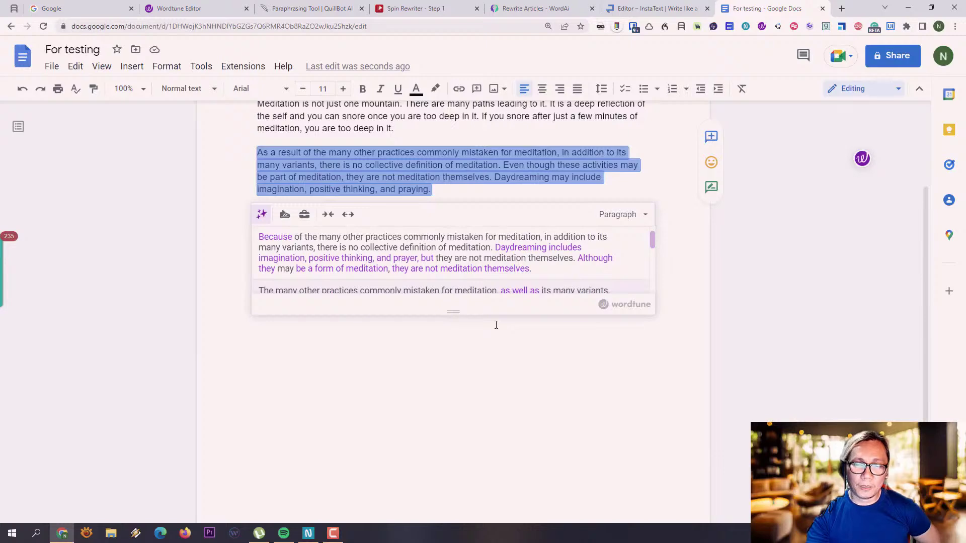
scroll(497, 325, "down", 3)
scroll(493, 330, "up", 6)
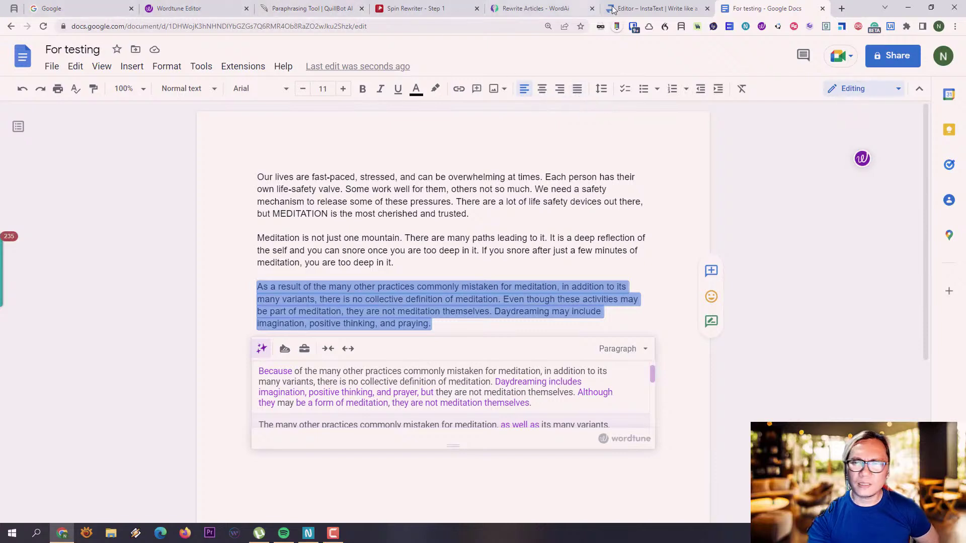
Step: View the InstaText editor, and open the InstaText plans page in Firefox to examine the plan for individuals
left_click(639, 10)
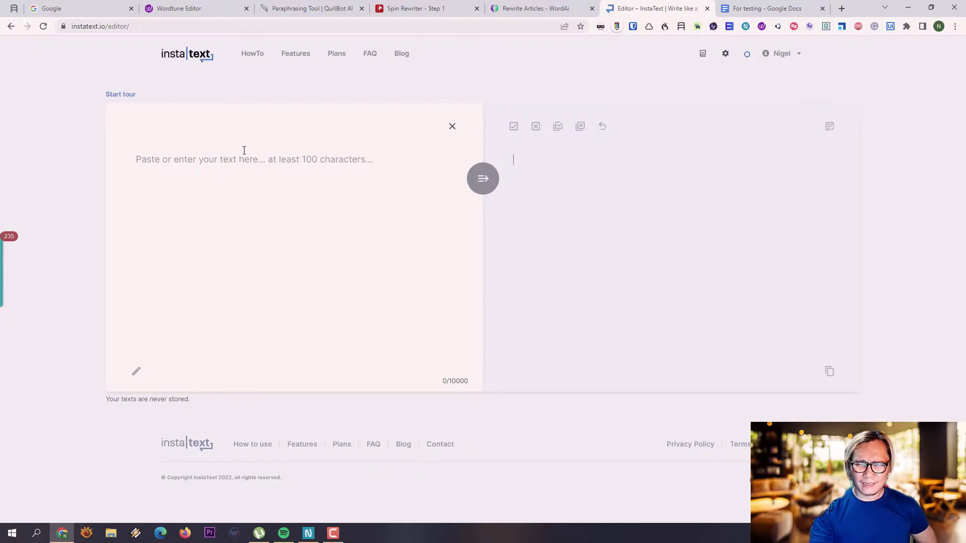
mouse_move(754, 55)
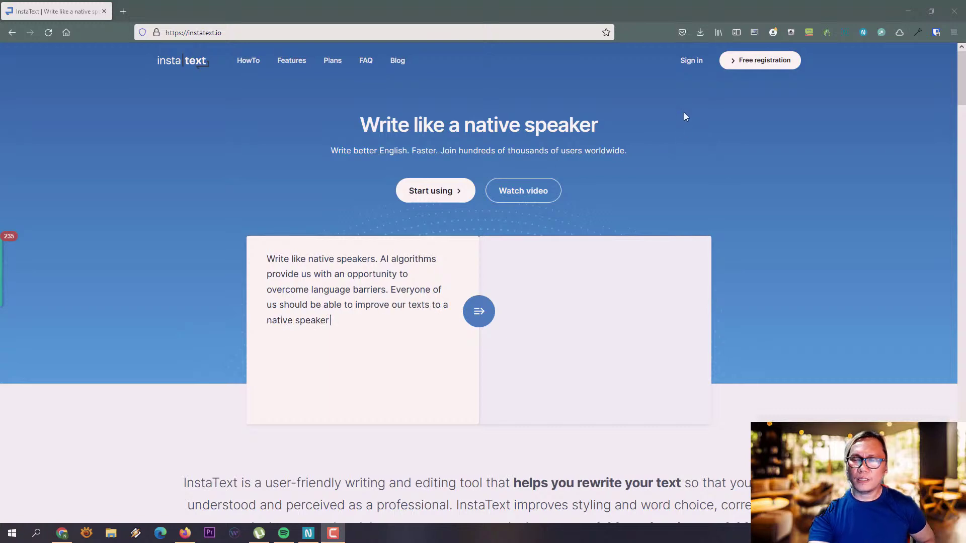
left_click_drag(959, 76, 946, 56)
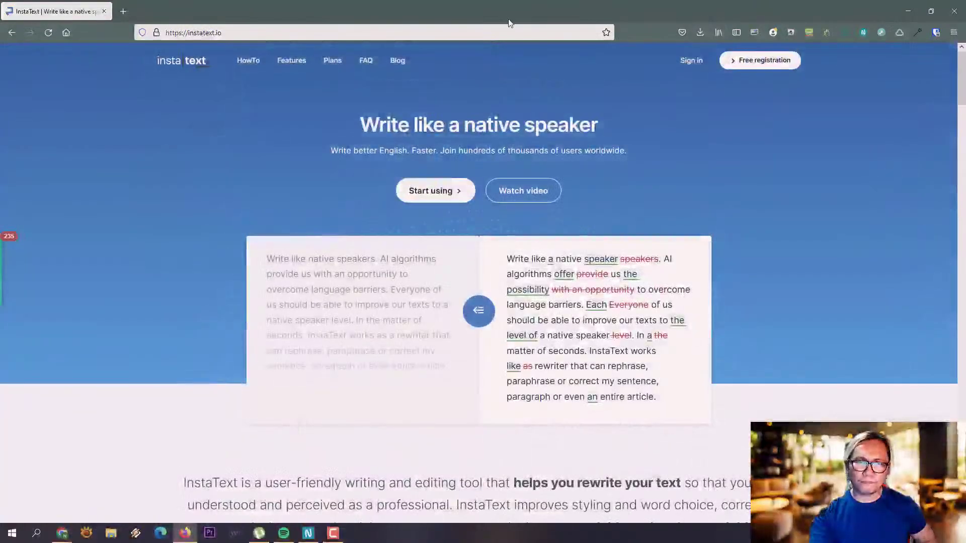
left_click(337, 68)
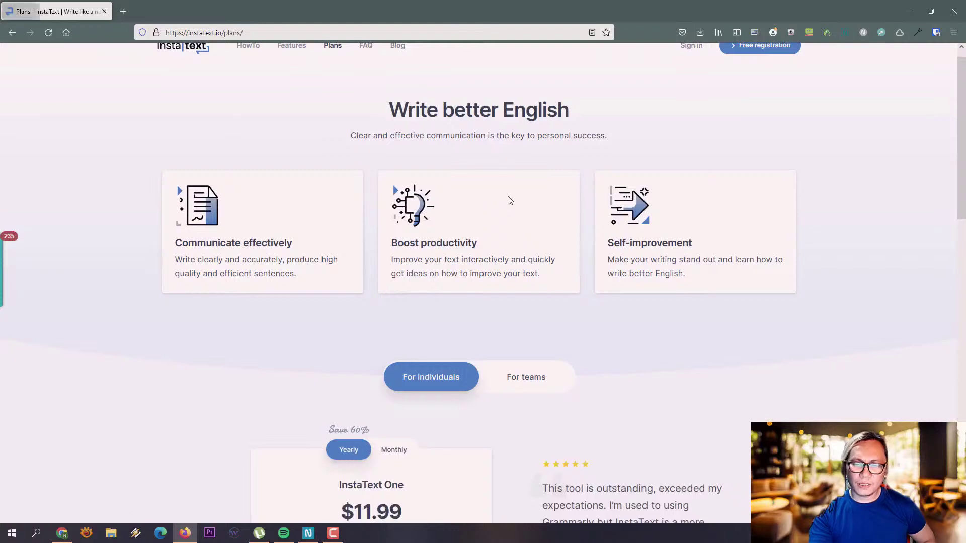
scroll(510, 200, "down", 4)
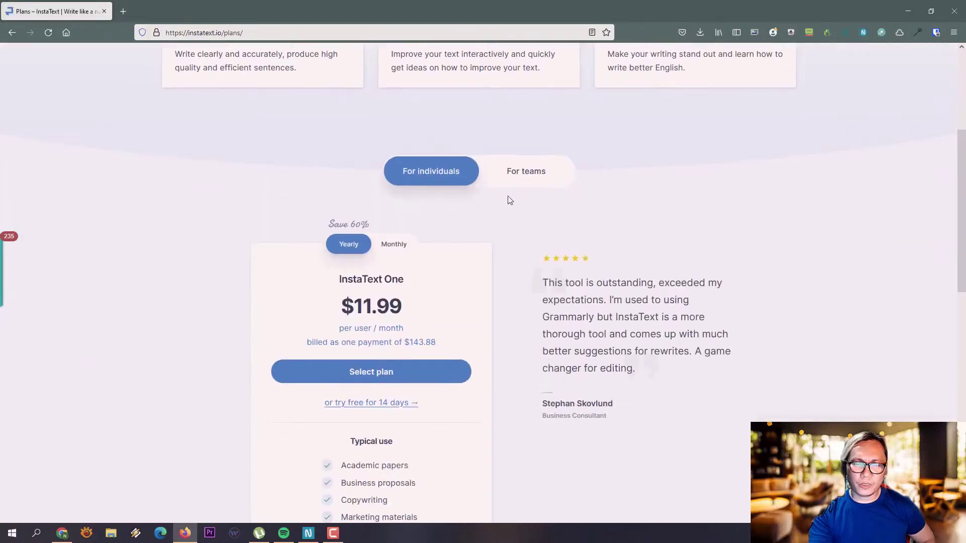
scroll(510, 201, "down", 3)
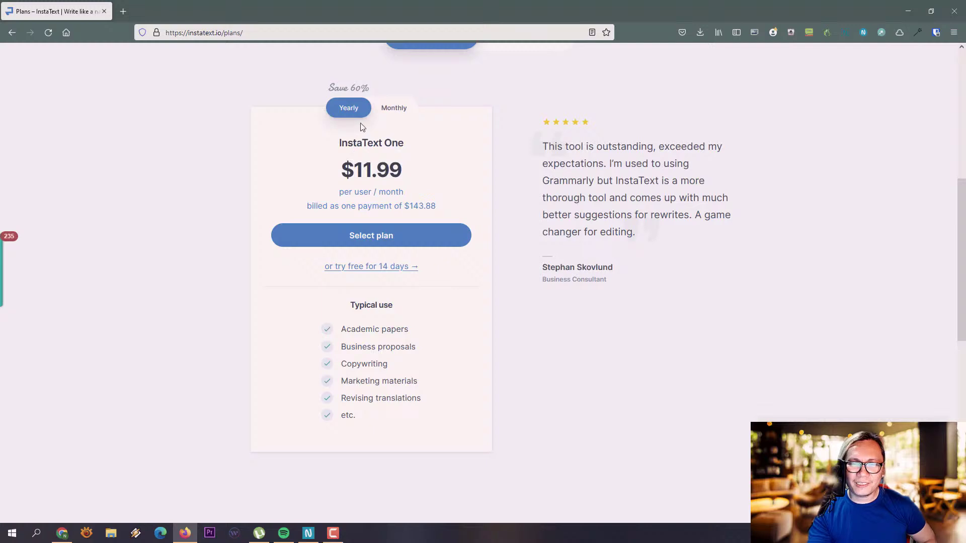
Step: Compare the yearly and monthly pricing of the InstaText One plan, including the yearly one-payment amount, and look over the plans page
left_click(391, 111)
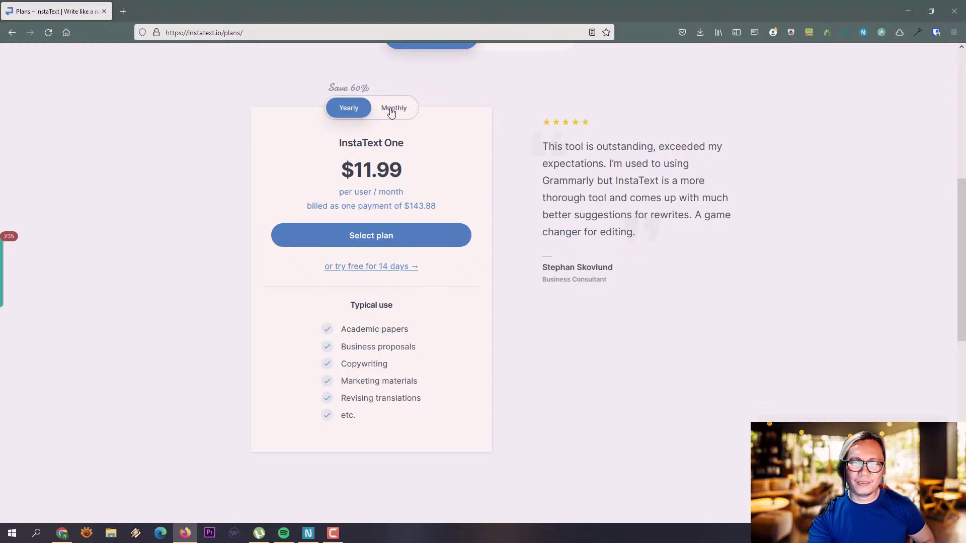
left_click(346, 112)
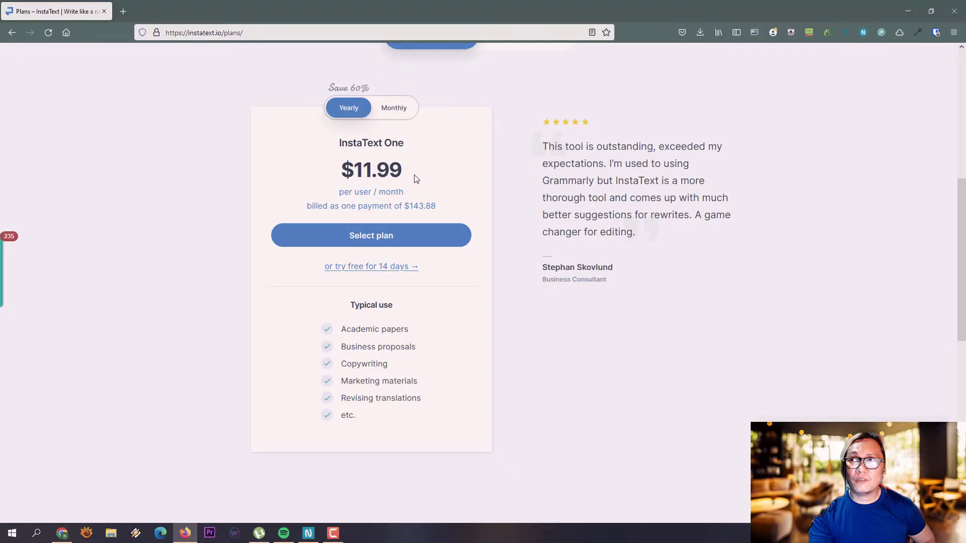
left_click_drag(337, 175, 423, 184)
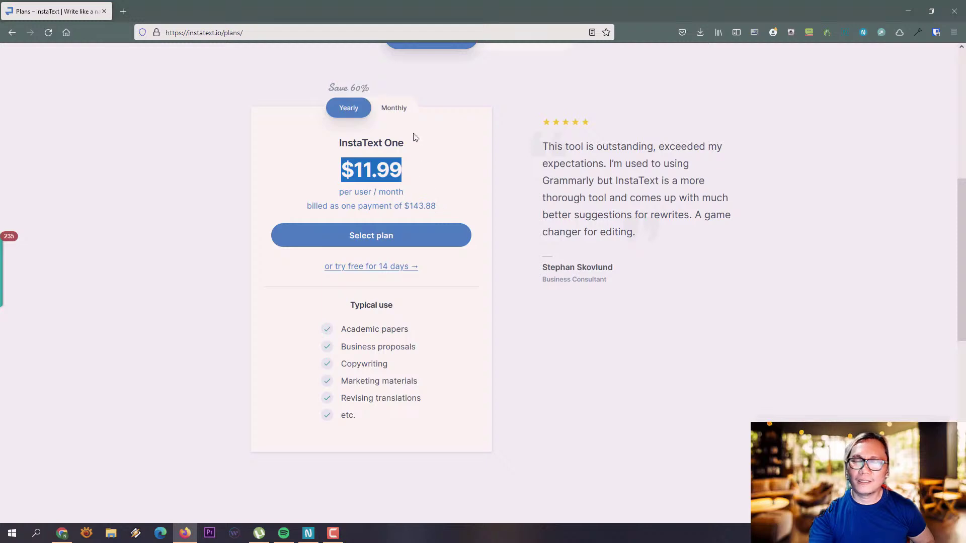
left_click(447, 211)
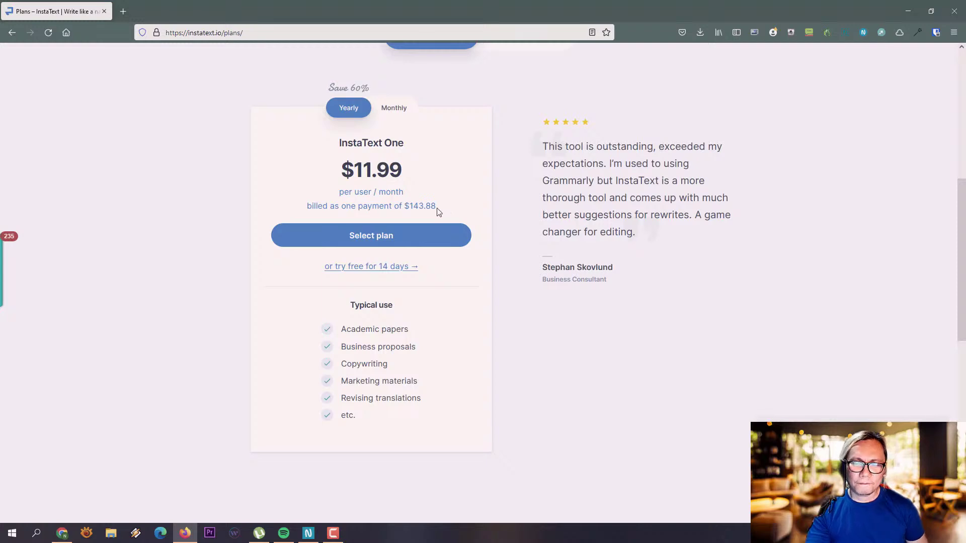
left_click_drag(444, 209, 403, 220)
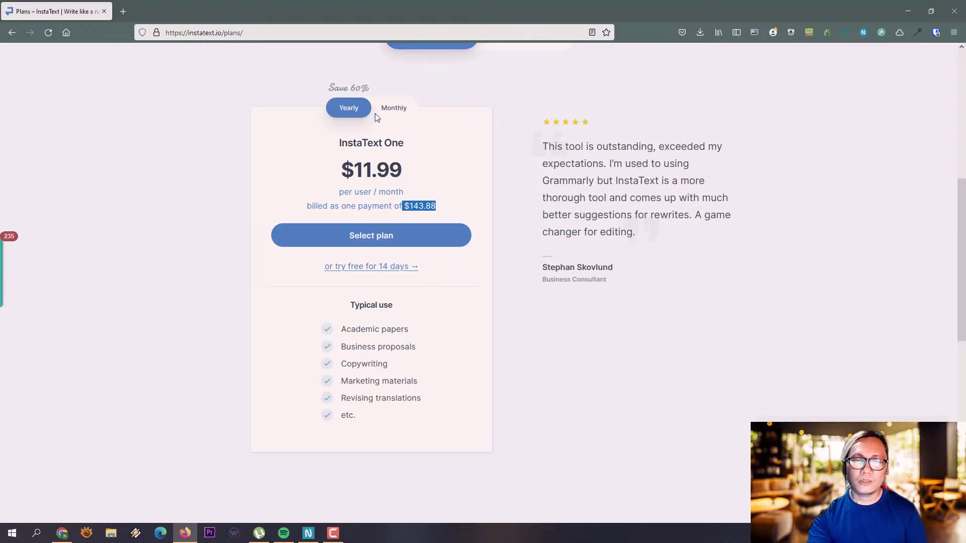
left_click(391, 109)
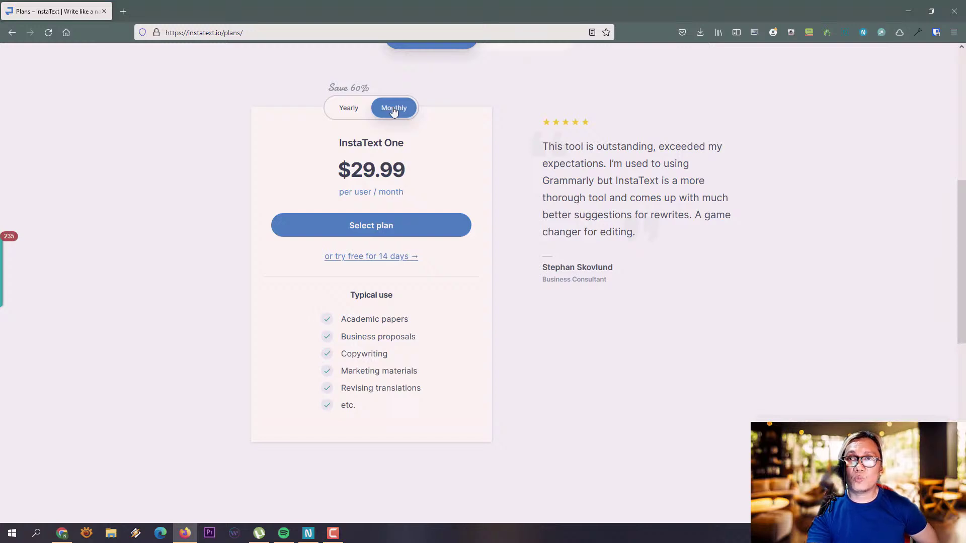
left_click(347, 111)
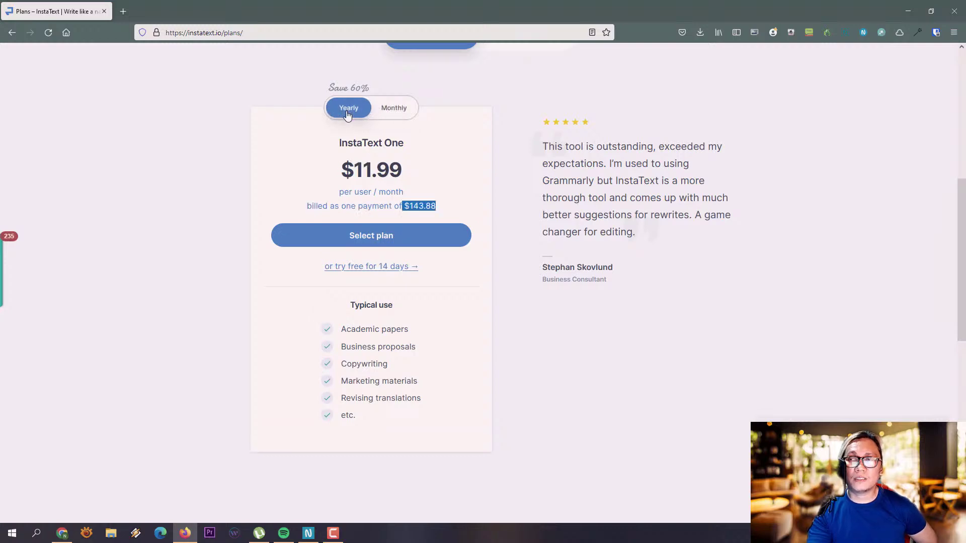
scroll(506, 264, "up", 7)
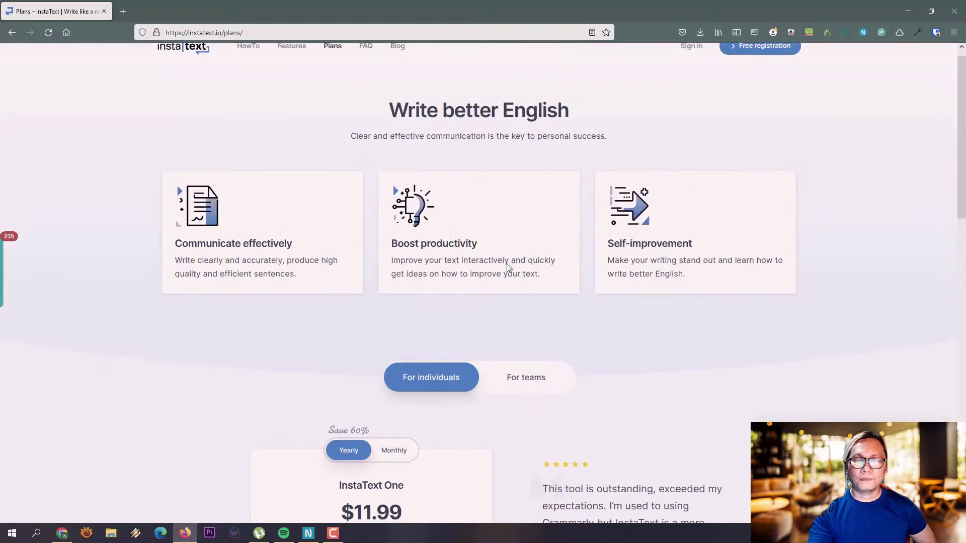
scroll(507, 268, "down", 12)
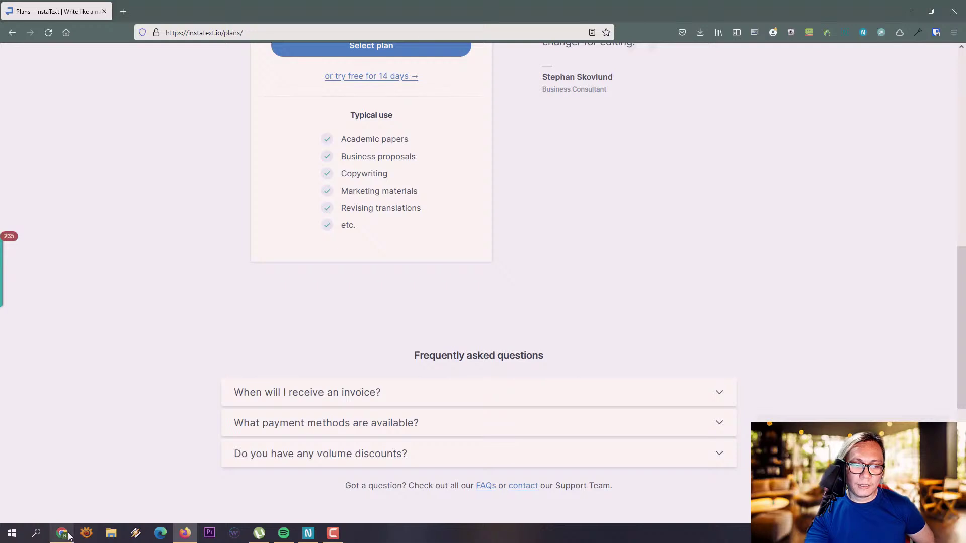
Step: Switch to Nimbus Note and look through the collected rewrites, highlighting the three Wordtune paragraphs above the Quillbot heading
mouse_move(67, 536)
left_click(69, 492)
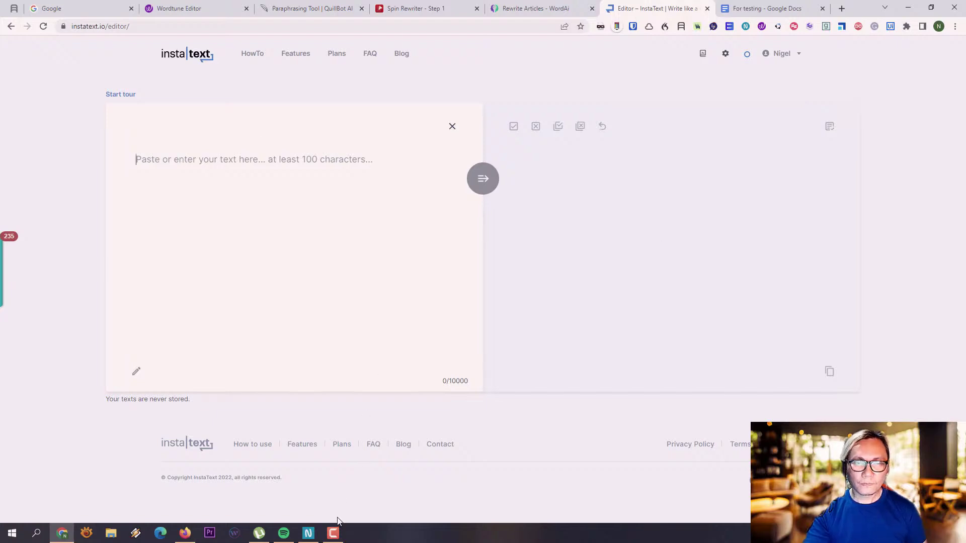
left_click(308, 533)
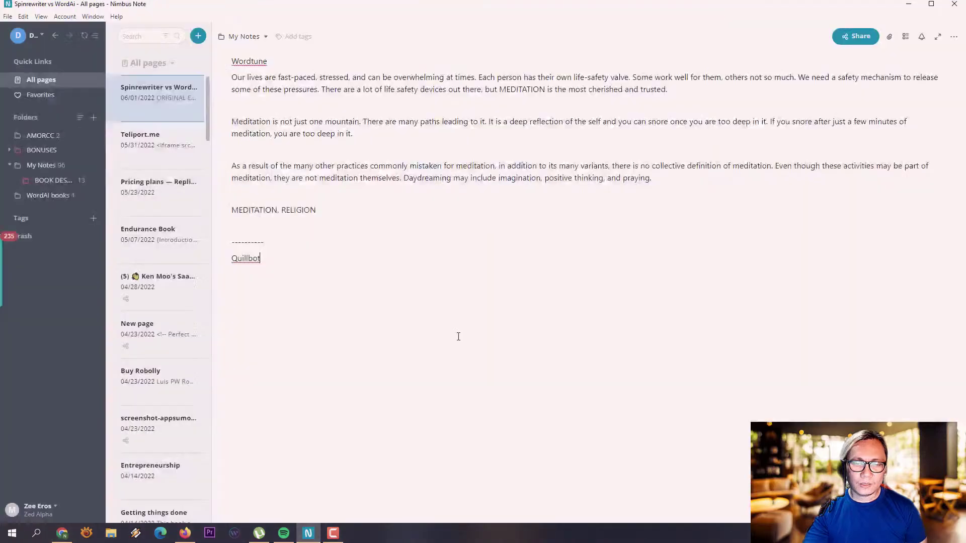
key("ctrl+v")
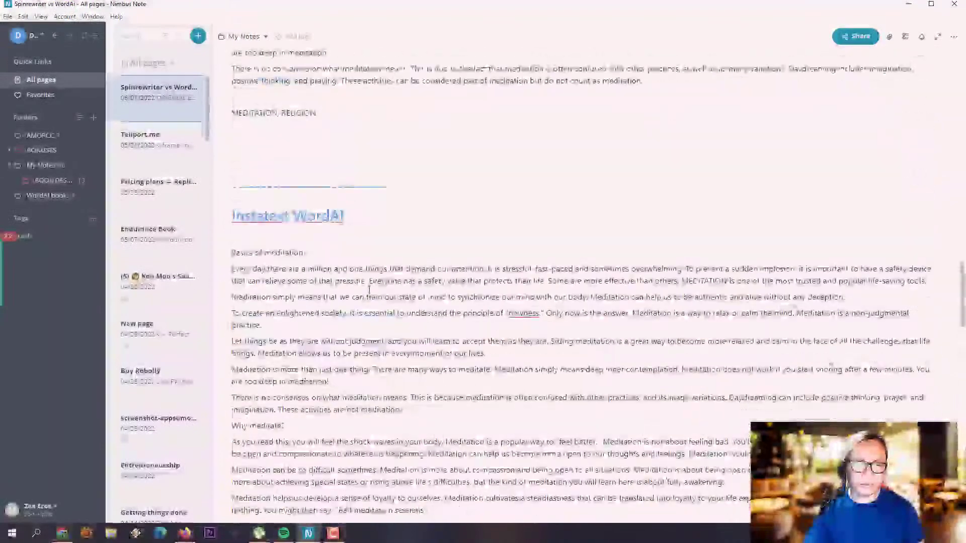
scroll(369, 290, "up", 3)
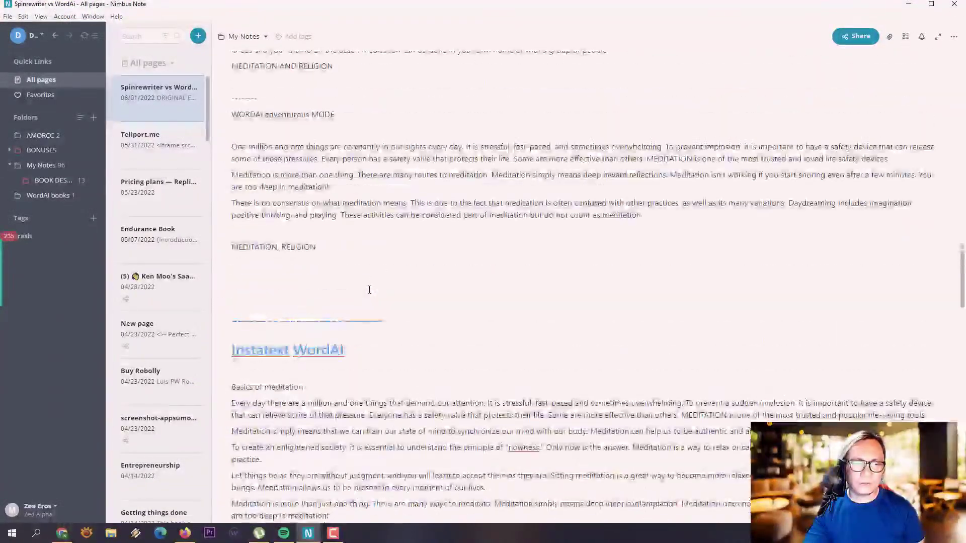
scroll(369, 289, "down", 6)
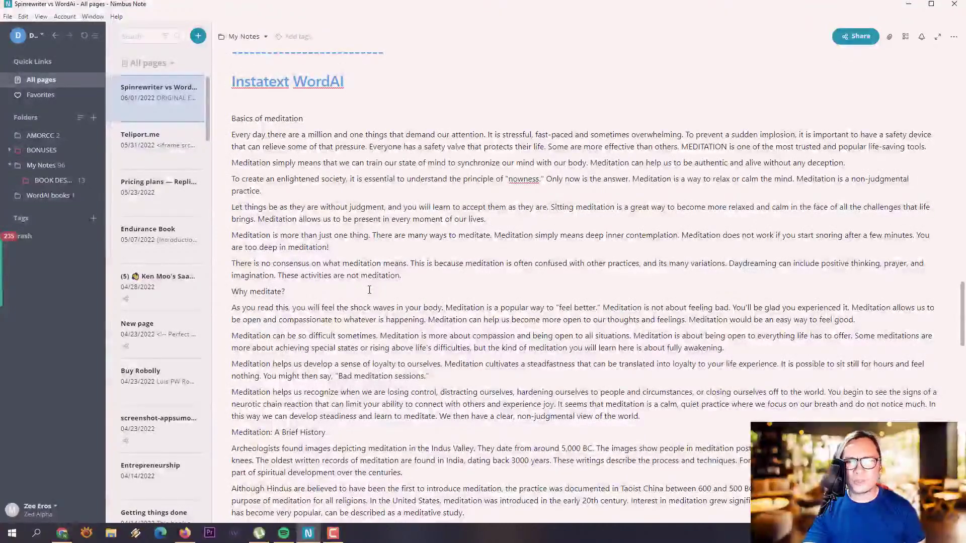
scroll(370, 289, "up", 14)
scroll(369, 290, "down", 20)
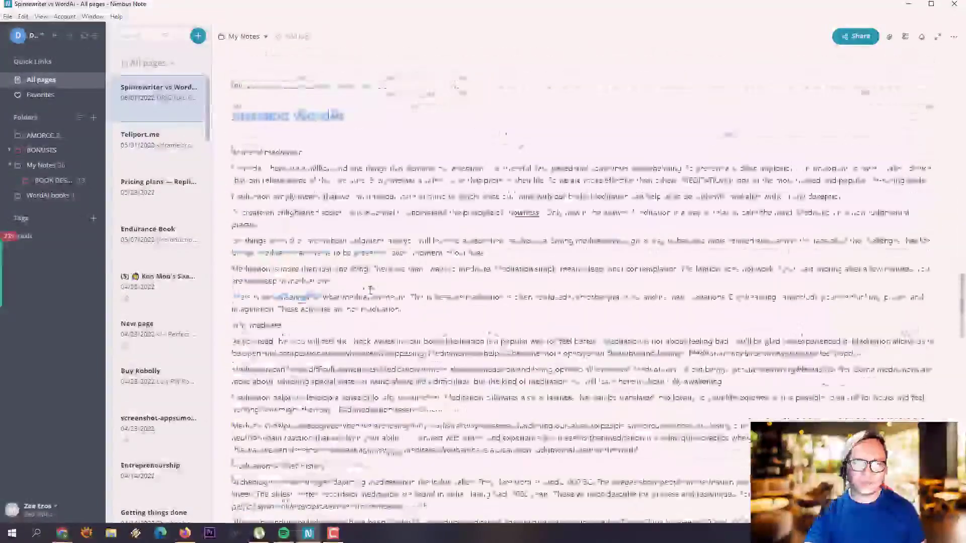
scroll(369, 289, "down", 8)
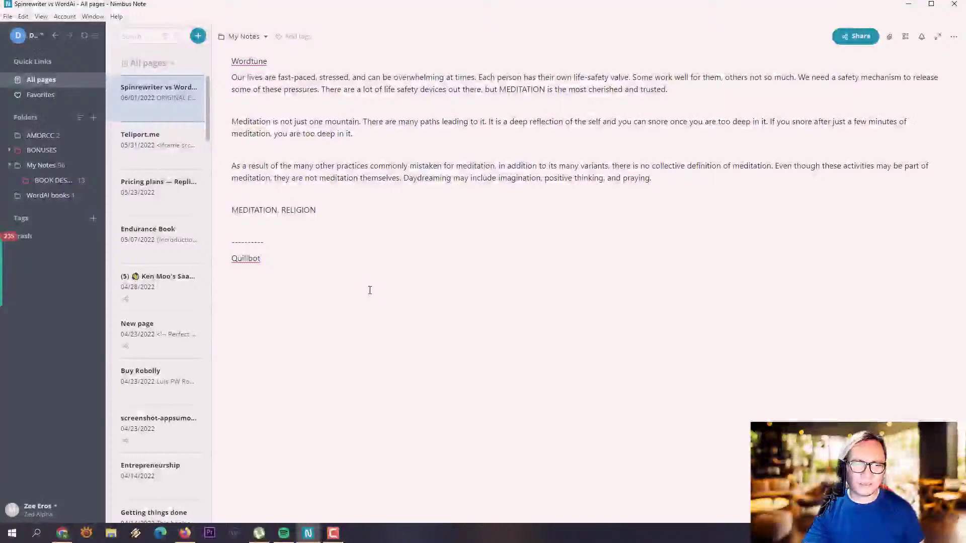
scroll(297, 265, "up", 3)
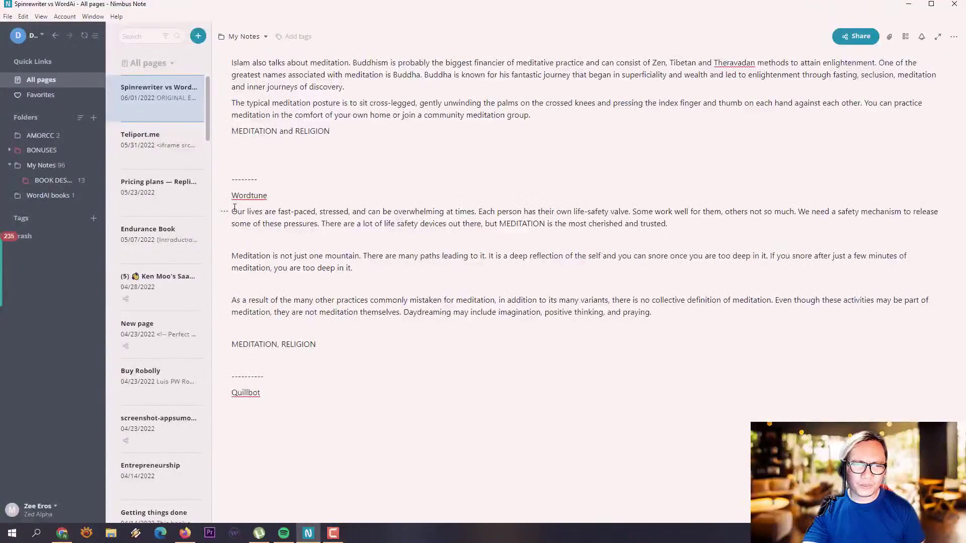
left_click_drag(234, 209, 703, 311)
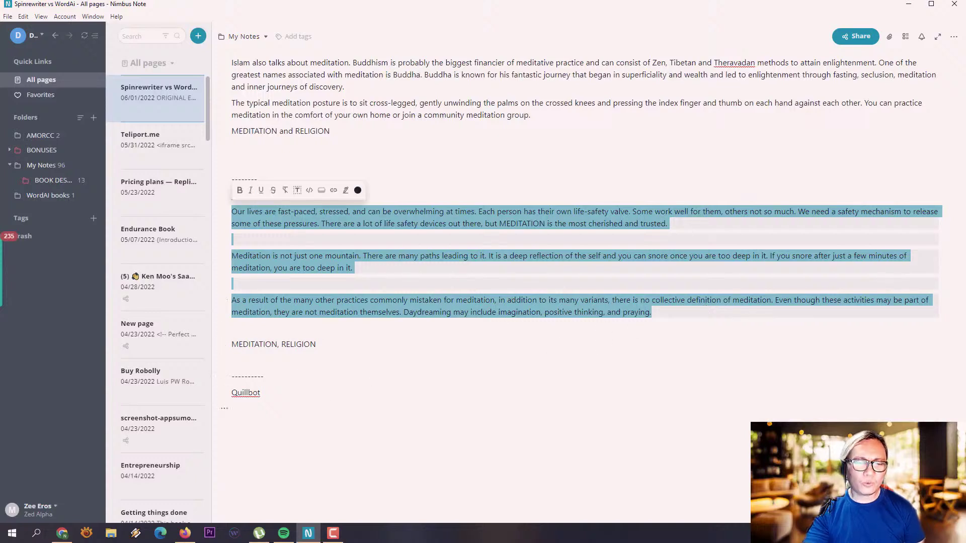
Step: Switch to QuillBot in Chrome, paraphrase the Wordtune text in Standard mode, and copy the full output
mouse_move(67, 538)
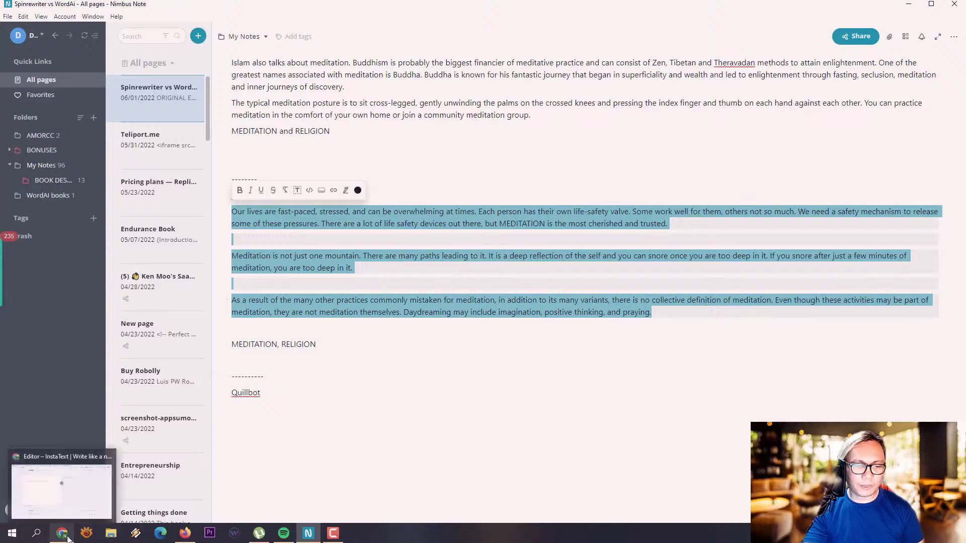
left_click(66, 497)
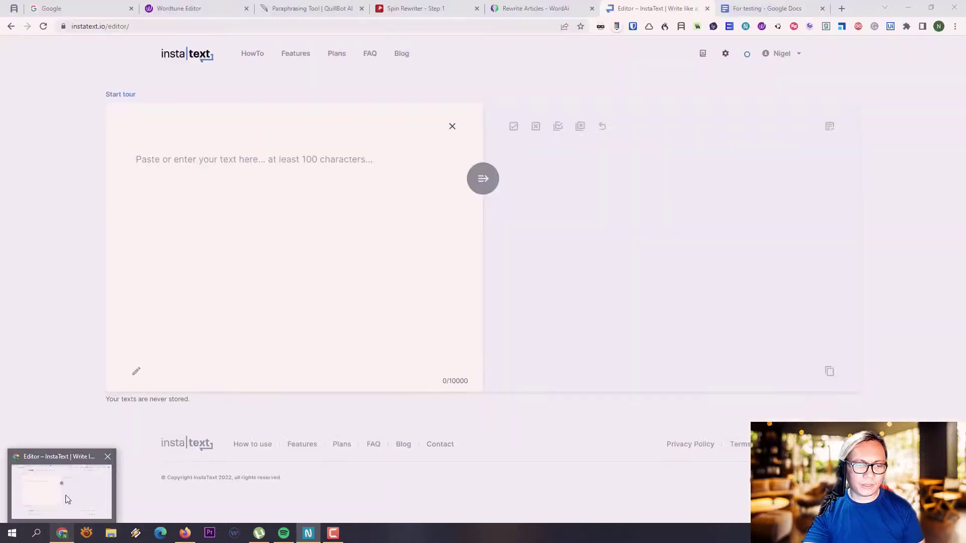
left_click(325, 8)
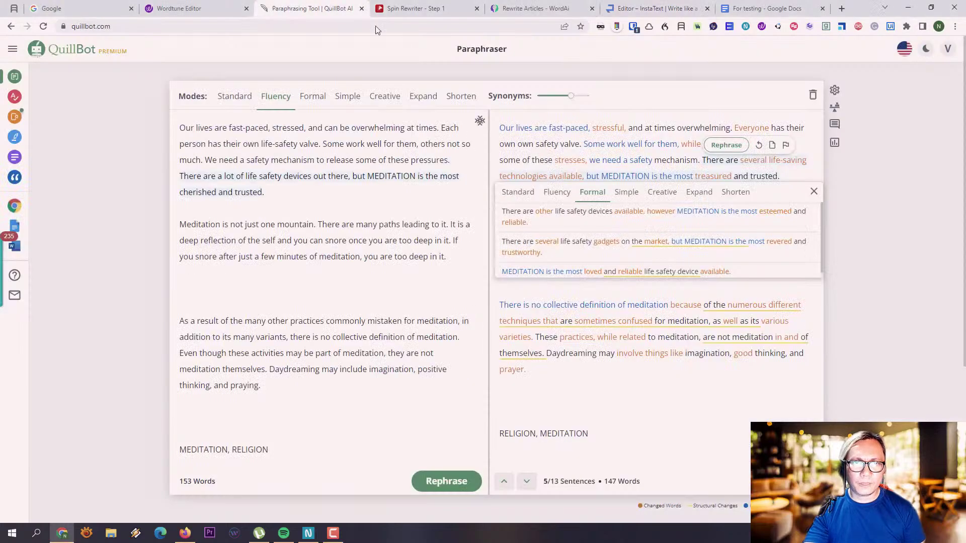
left_click(603, 381)
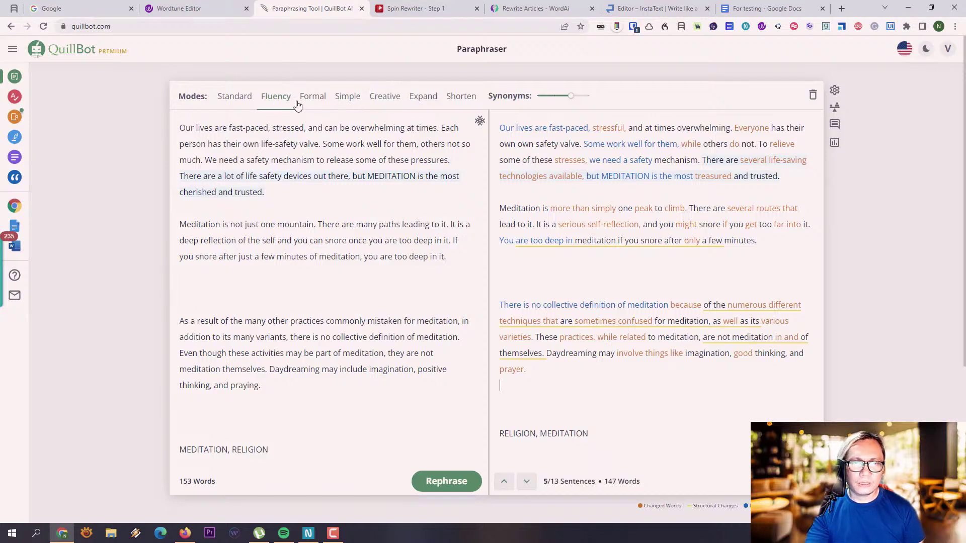
left_click(235, 96)
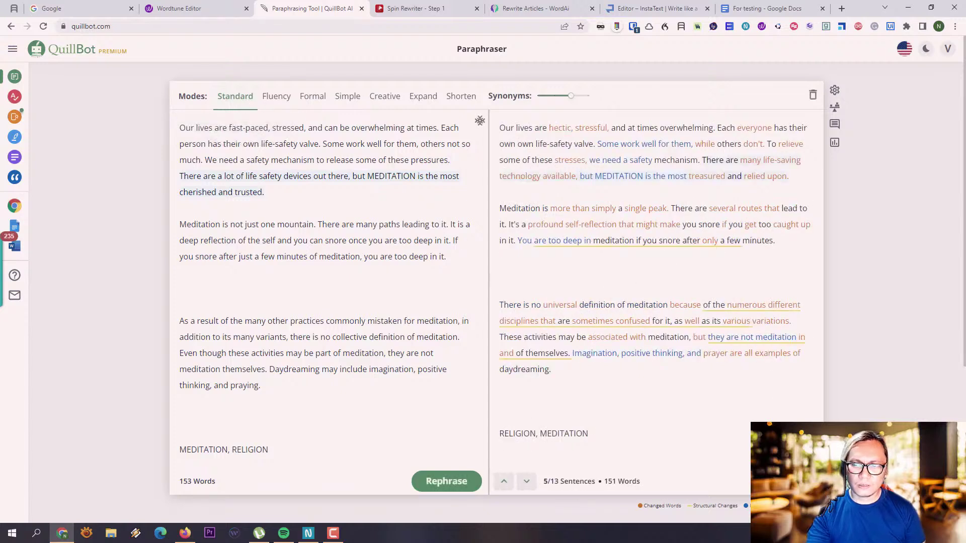
left_click(811, 482)
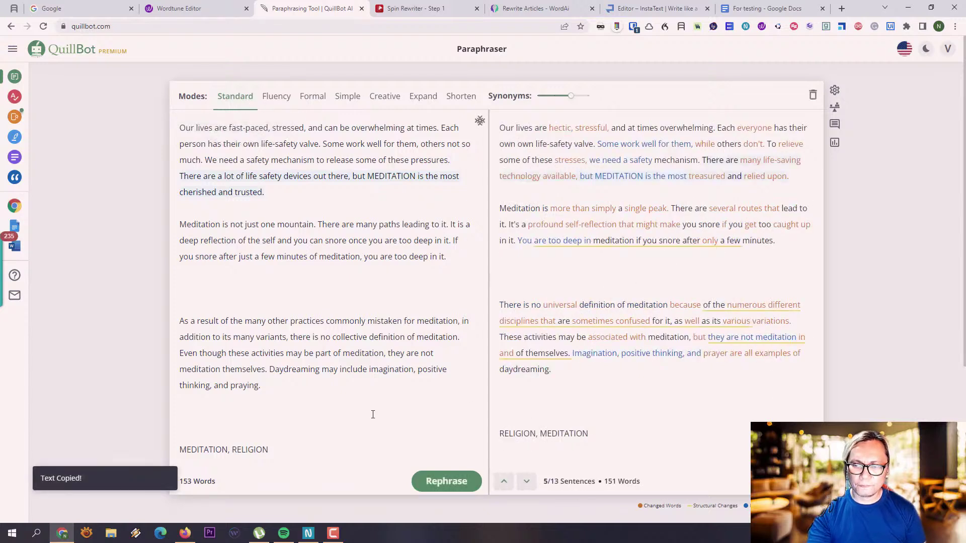
Step: In the Nimbus note, extend the Quillbot heading to "Quillbot Raw standard mode" and paste the copied rewrite under it
left_click(309, 534)
scroll(275, 284, "down", 3)
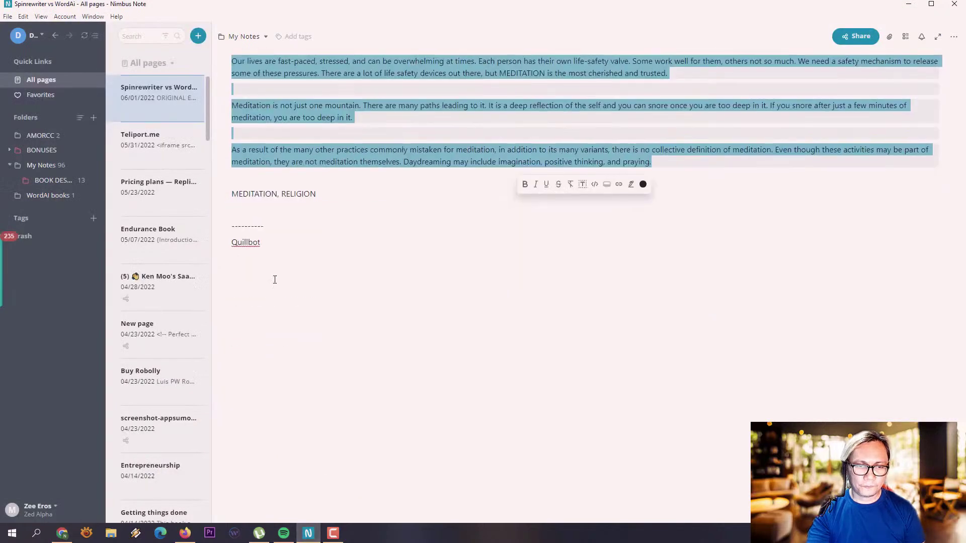
left_click(250, 264)
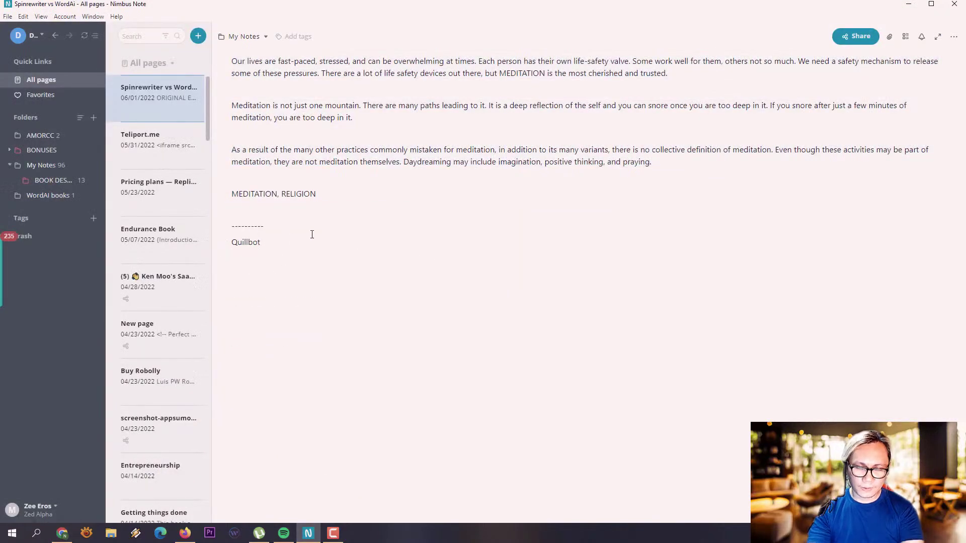
type("R")
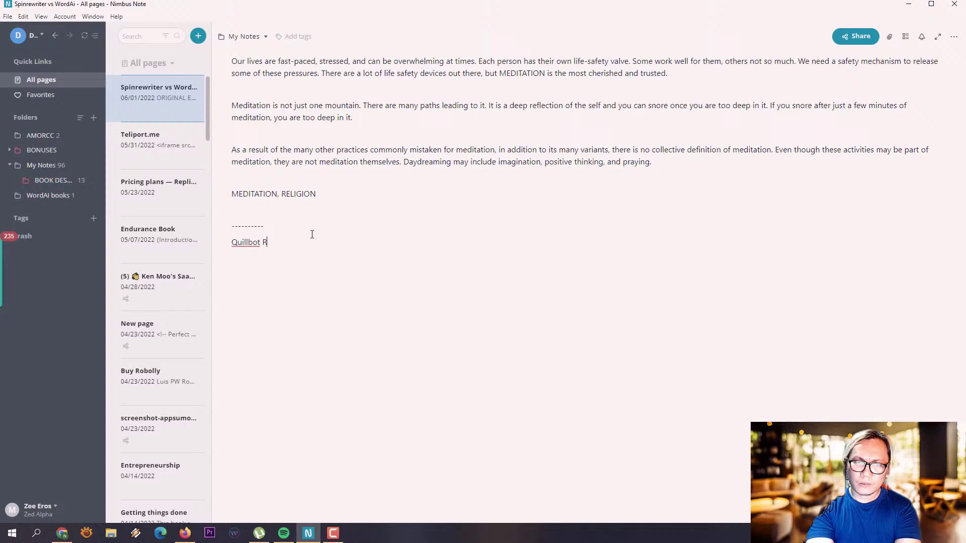
type("aw standard mode")
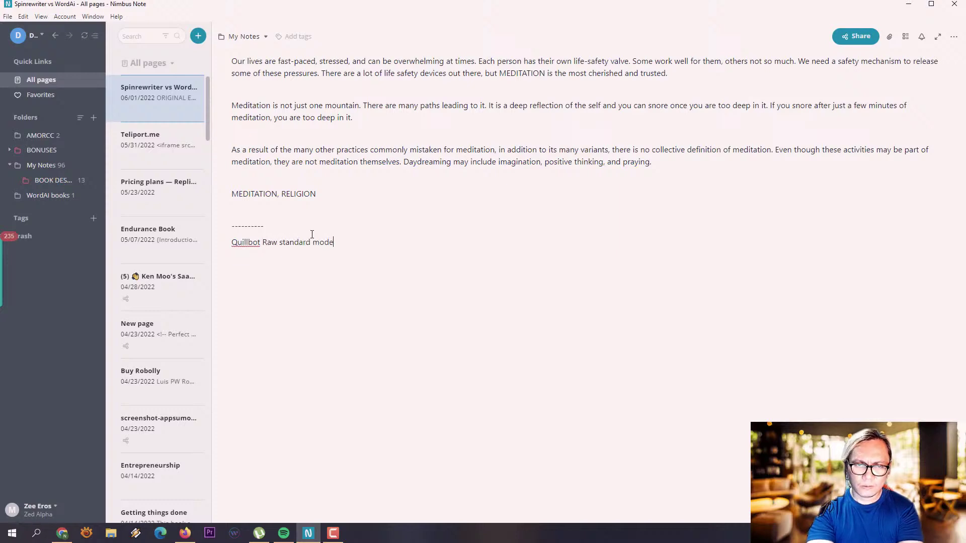
key("Return")
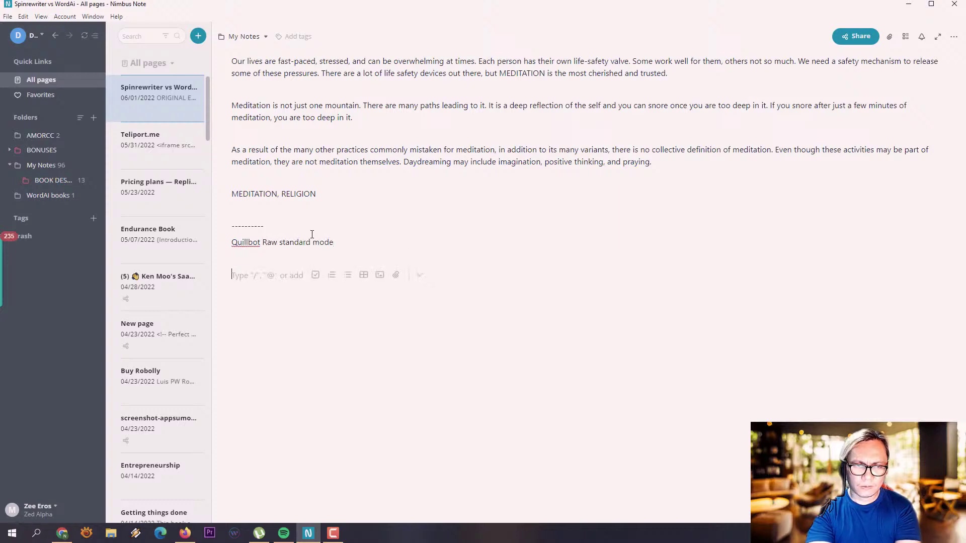
key("ctrl+v")
Step: Add a "==========" separator below the pasted rewrite, followed by the heading "Quillbot Instatext"
key("Return")
key("Return")
type("==========")
key("Return")
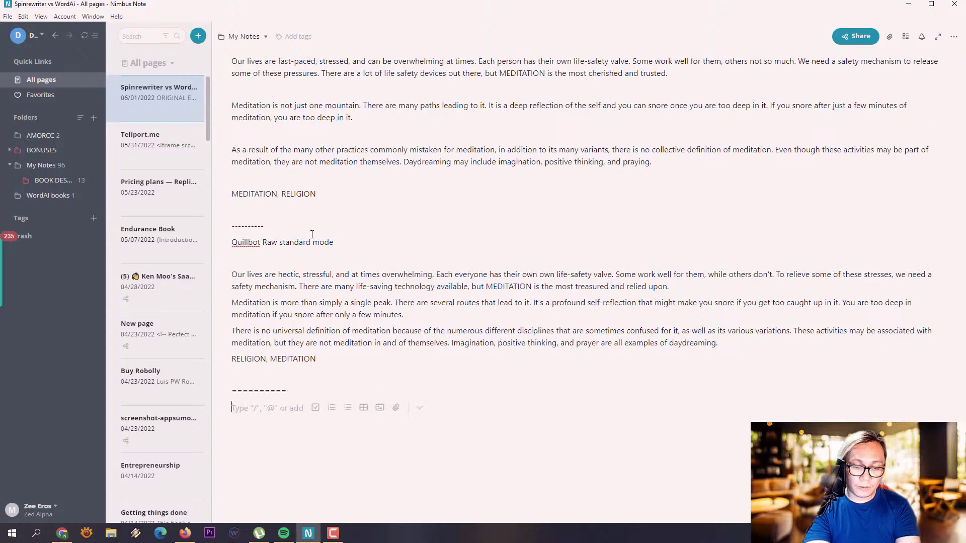
type("Qui")
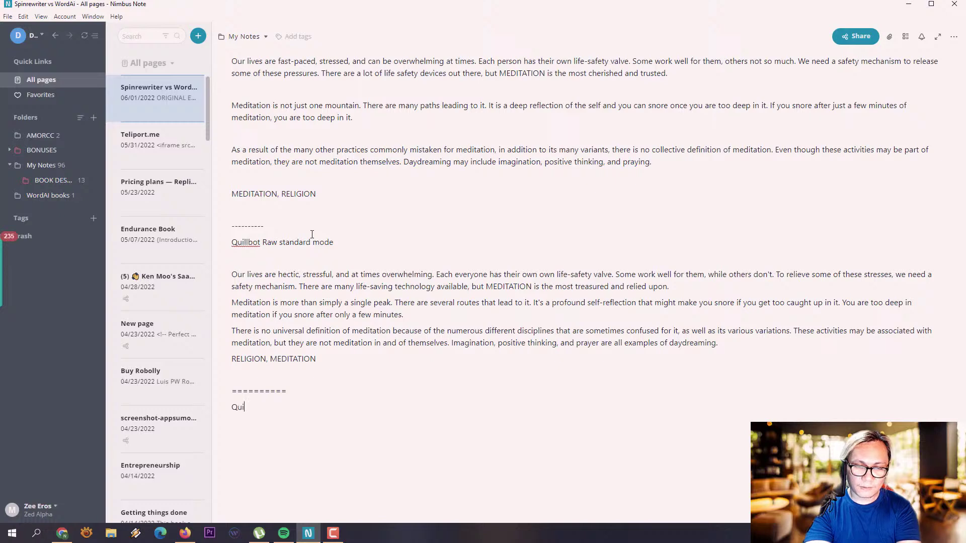
type("llbot Instatext")
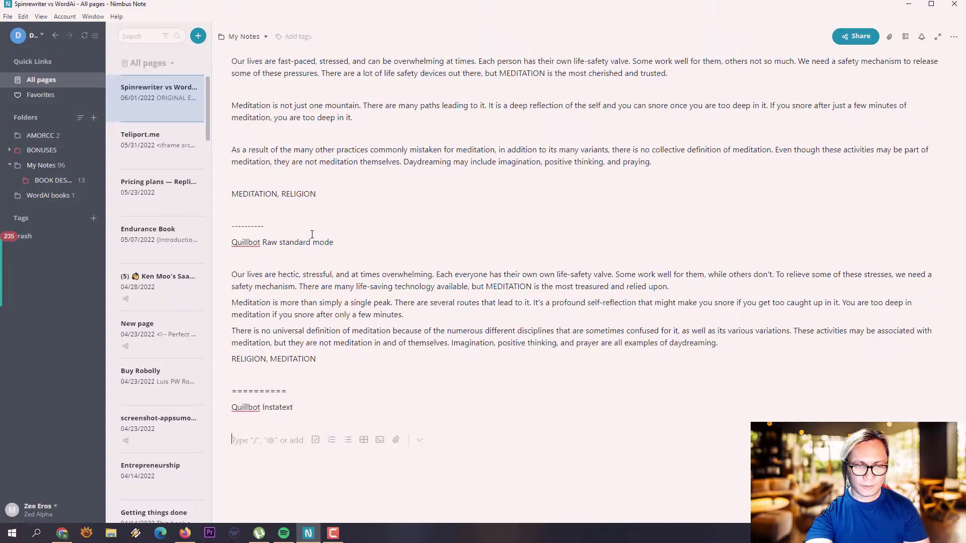
Step: Paste the QuillBot Standard rewrite into the InstaText editor in Chrome and run the text improvement
left_click(62, 534)
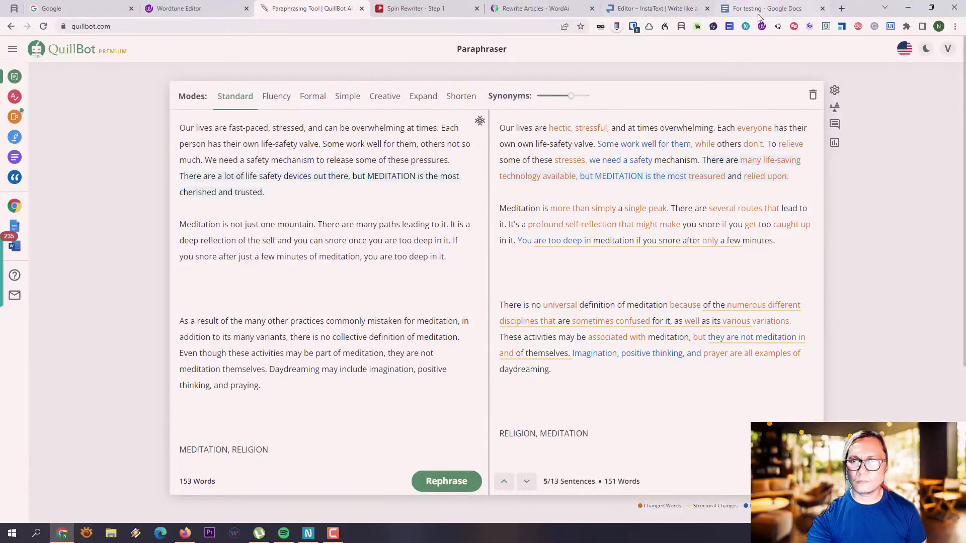
key("ctrl+6")
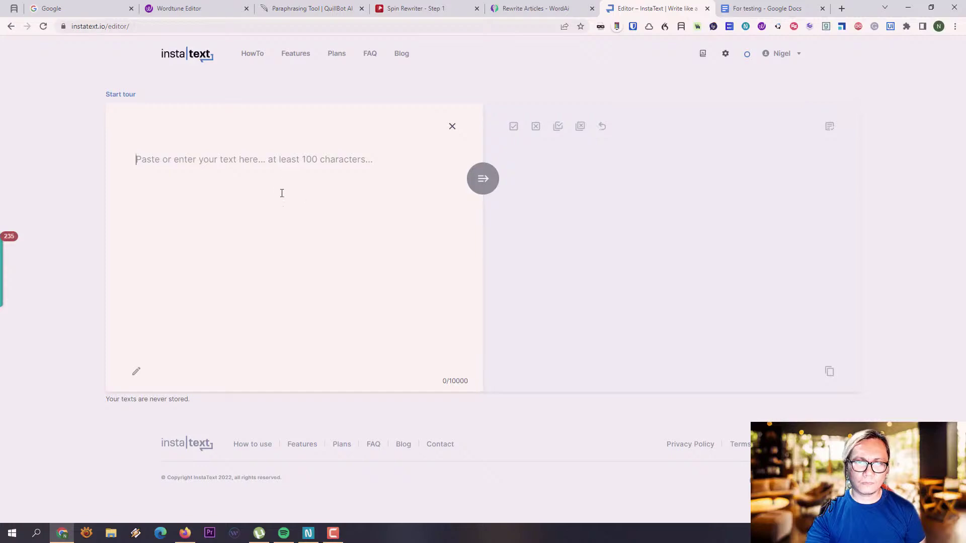
left_click(282, 194)
type("Our lives are hectic, stressful, and at times overwhelming. Each everyone has their own own life-safety valve. Some work well for them, while others don't. To relieve some of these stresses, we need a safety mechanism. There are many life-saving technology available, but MEDITATION is the most treasured and relied upon.  Meditation is more than simply a single peak. There are several routes that lead to it. It's a profound self-reflection that might make you snore if you get too caught up in it. You are too deep in meditation if you snore after only a few minutes.    There is no universal definition of meditation because of the numerous different disciplines that are sometimes confused for it, as well as its various variations. These activities may be associated with meditation, but they are not meditation in and of themselves. Imagination, positive thinking, and prayer are all examples of daydreaming.    RELIGION, MEDITATION")
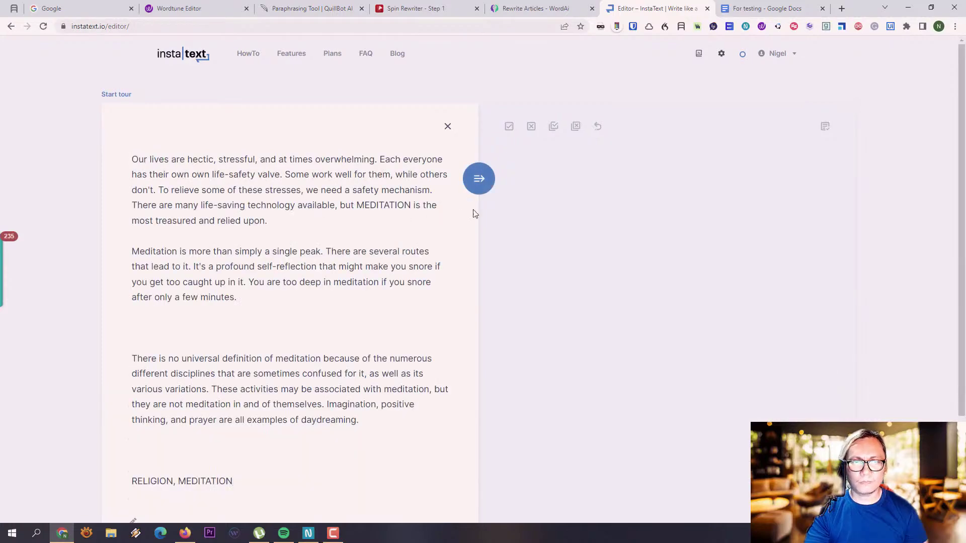
left_click(480, 180)
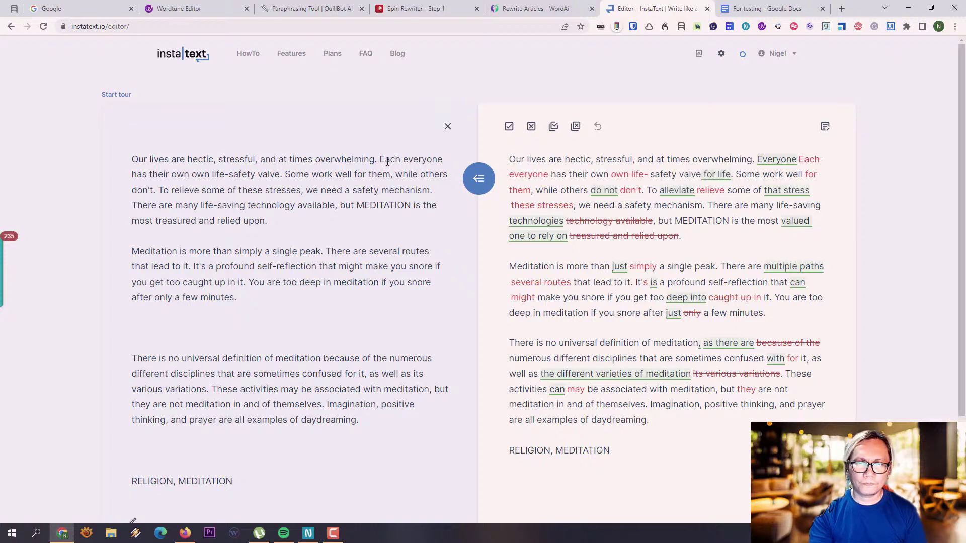
Step: Compare InstaText's suggested edits with the pasted text, examining "Each everyone has their own own" and the "single peak" sentence
left_click_drag(386, 160, 453, 158)
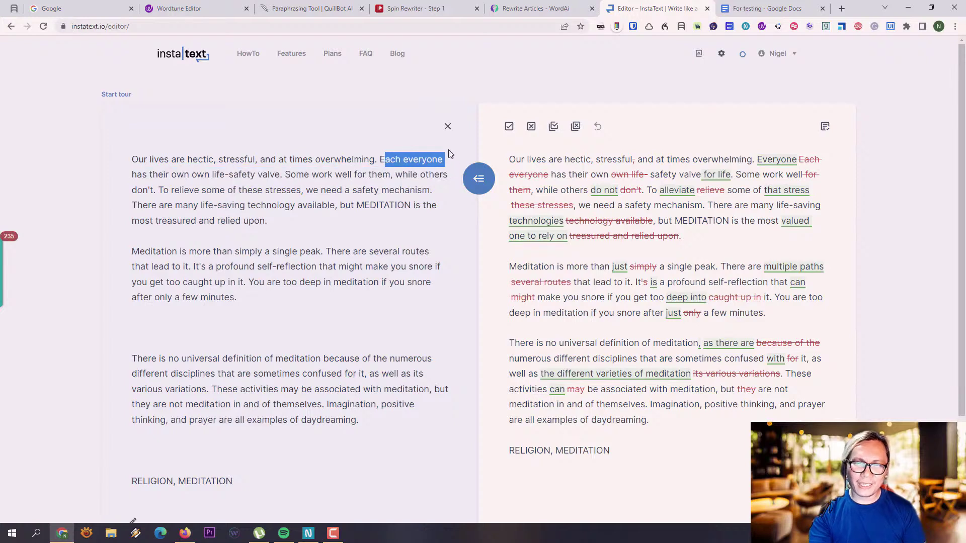
left_click(392, 177)
left_click_drag(379, 157, 392, 180)
left_click(295, 187)
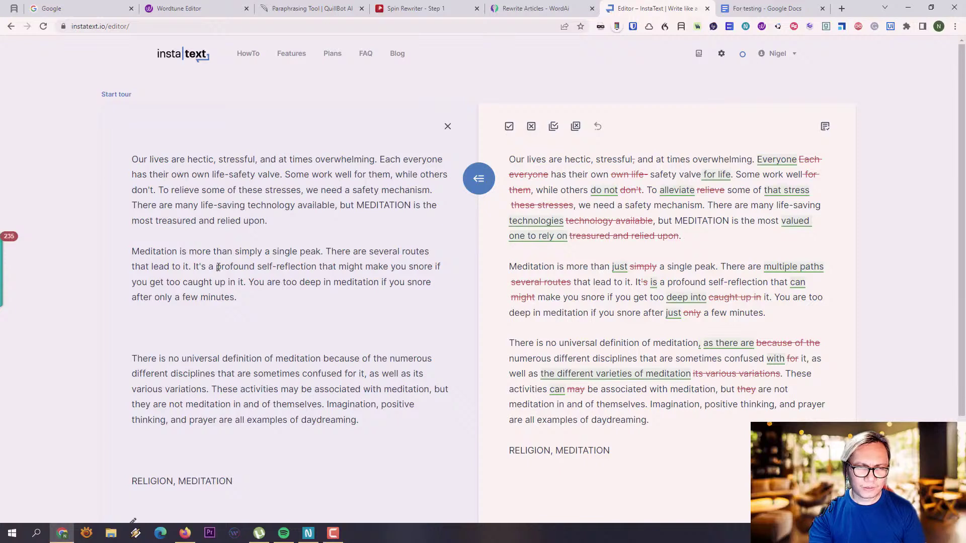
left_click_drag(132, 252, 322, 251)
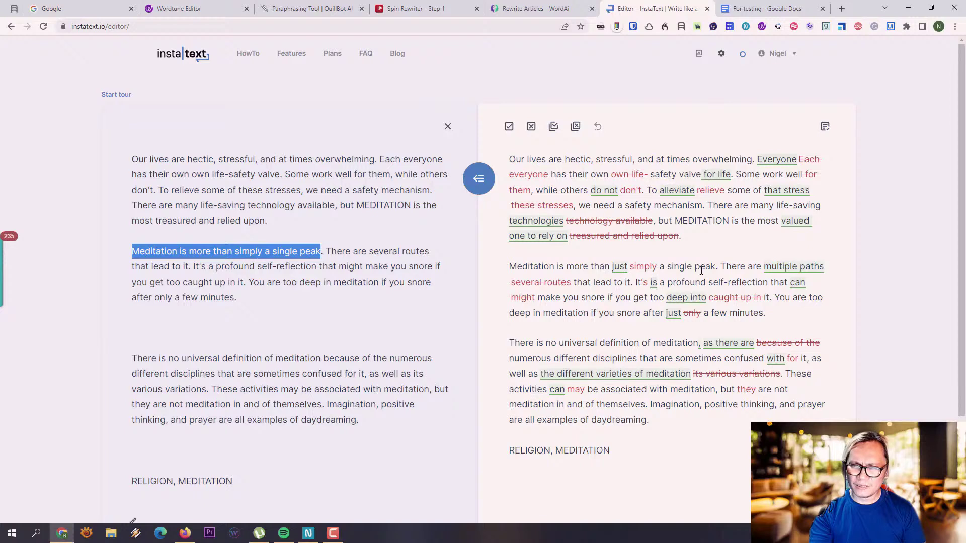
left_click_drag(721, 266, 447, 255)
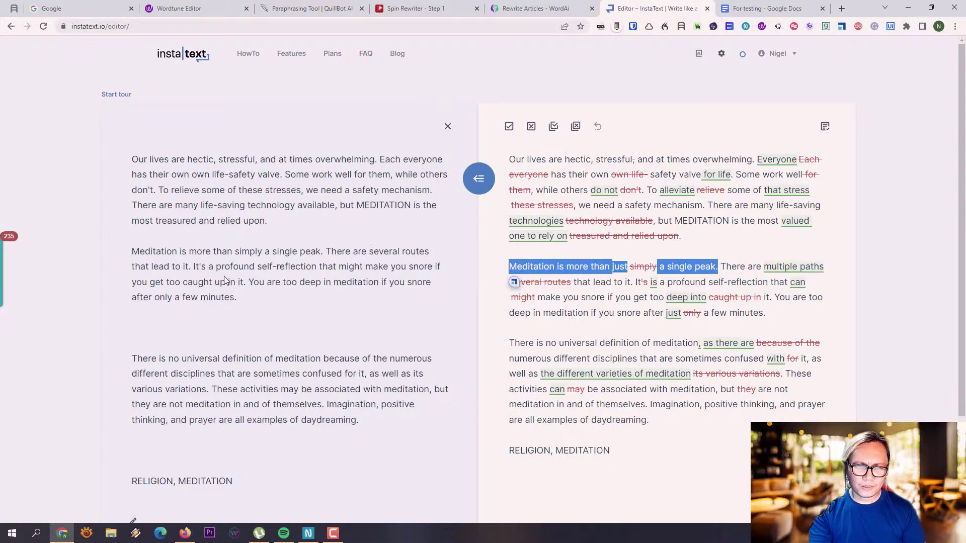
scroll(267, 296, "down", 3)
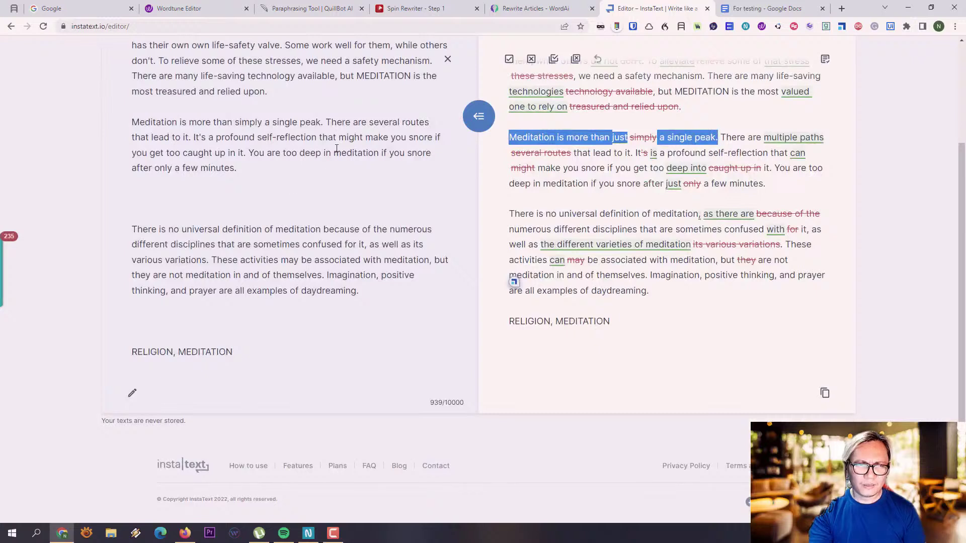
left_click_drag(322, 123, 305, 124)
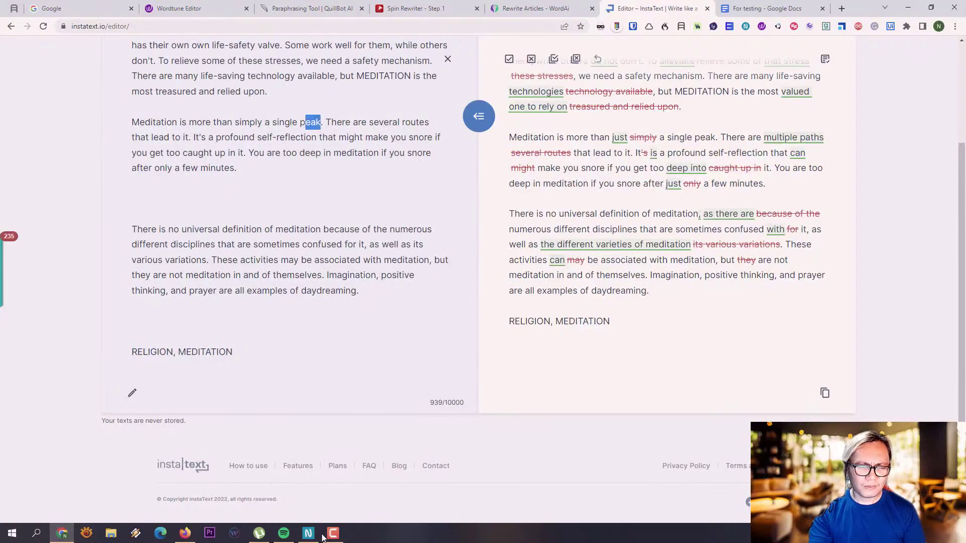
Step: Find the sentence "The mountain of meditation is not one thing" in the Nimbus note's ORIGINAL section and highlight it for comparison
left_click(317, 493)
scroll(561, 301, "up", 15)
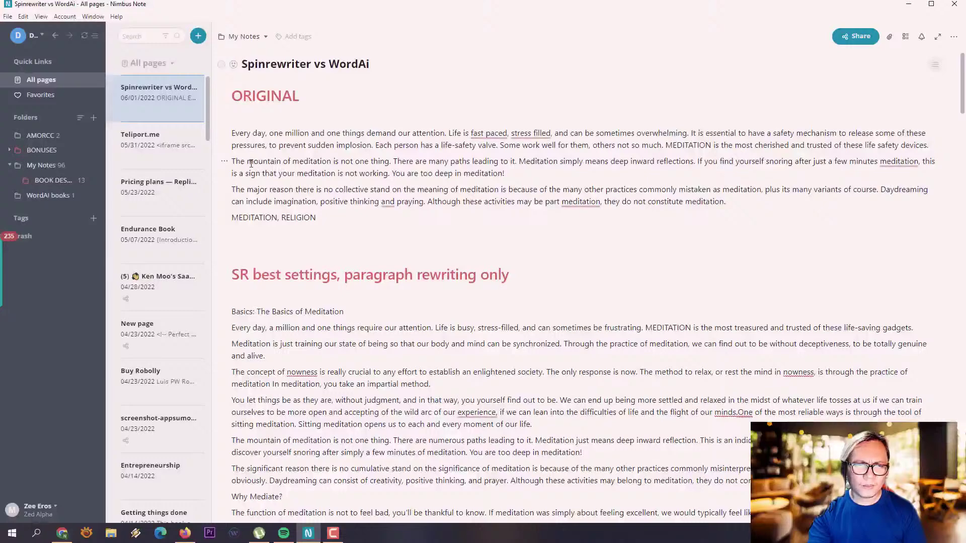
left_click_drag(236, 162, 391, 165)
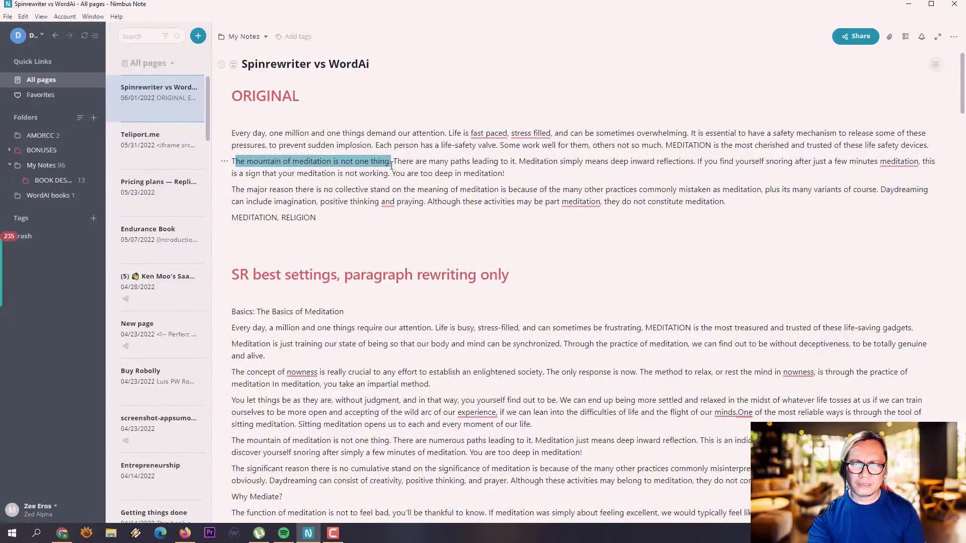
Step: Compare the ORIGINAL section's "The mountain of meditation is not one thing" with Wordtune's "Meditation is not just one mountain", highlighting each sentence
left_click(233, 164)
left_click_drag(233, 164, 389, 156)
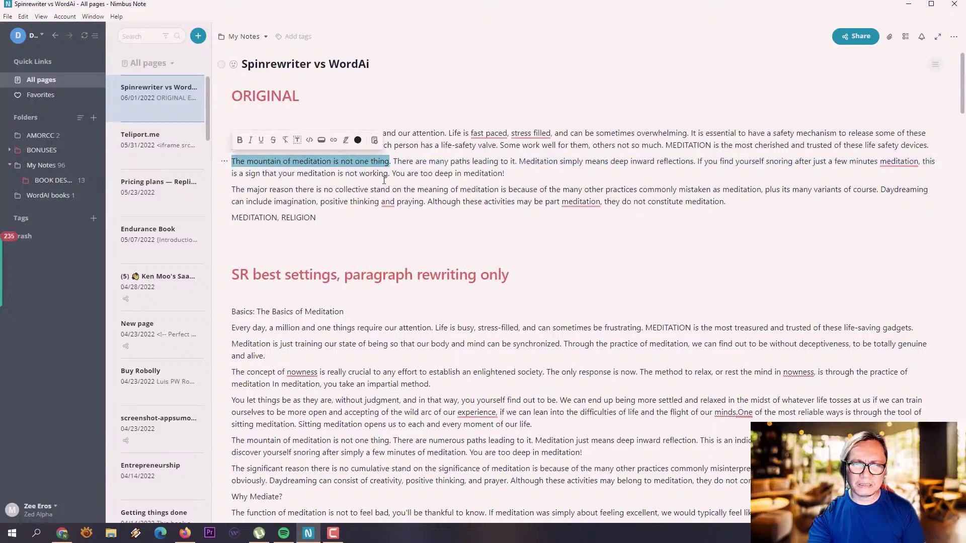
left_click_drag(963, 77, 960, 515)
scroll(408, 295, "up", 5)
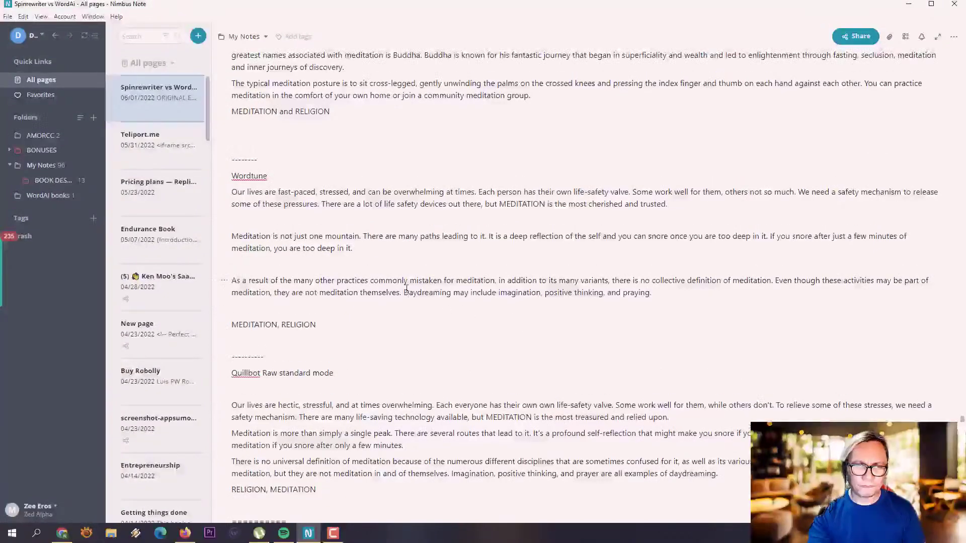
left_click_drag(234, 237, 362, 239)
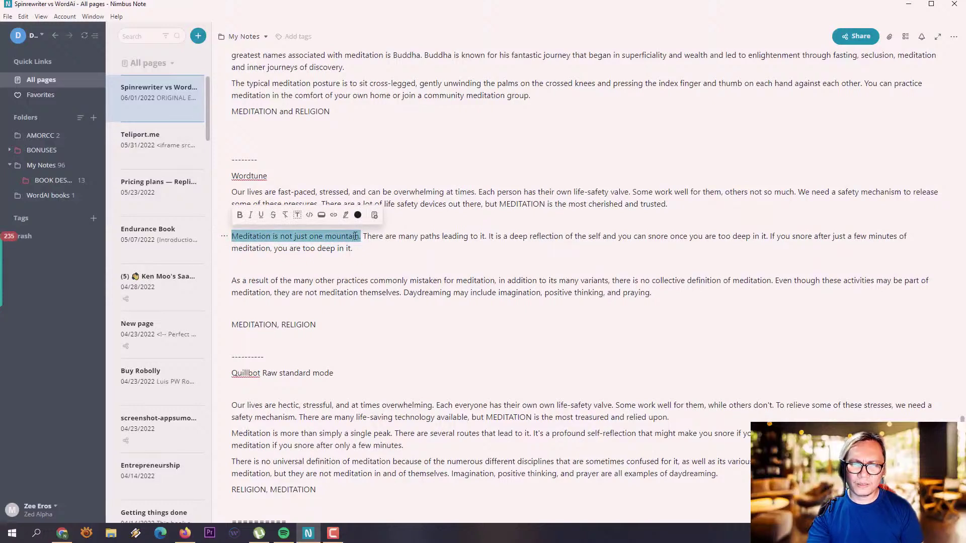
Step: Find and highlight "Meditation is more than simply a single peak." in the note's Quillbot Raw standard mode section
mouse_move(964, 449)
left_mouse_down()
mouse_move(965, 87)
mouse_move(939, 300)
mouse_move(947, 455)
left_mouse_up()
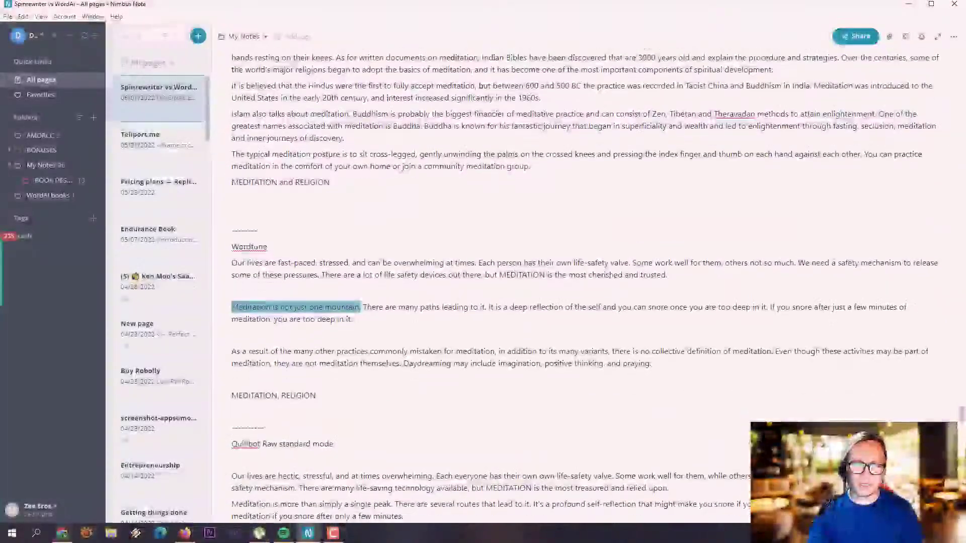
scroll(578, 302, "down", 3)
scroll(579, 302, "down", 3)
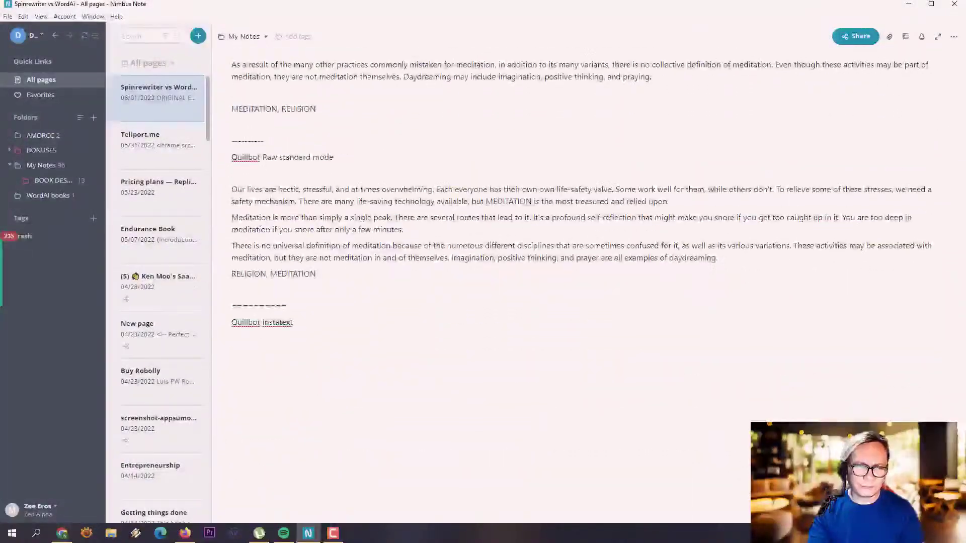
scroll(582, 191, "down", 1)
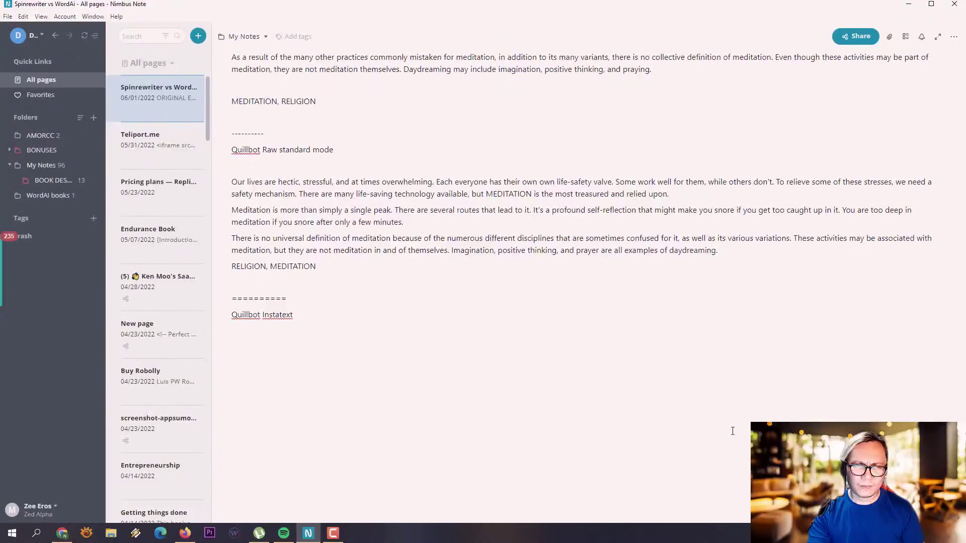
left_click_drag(392, 210, 216, 215)
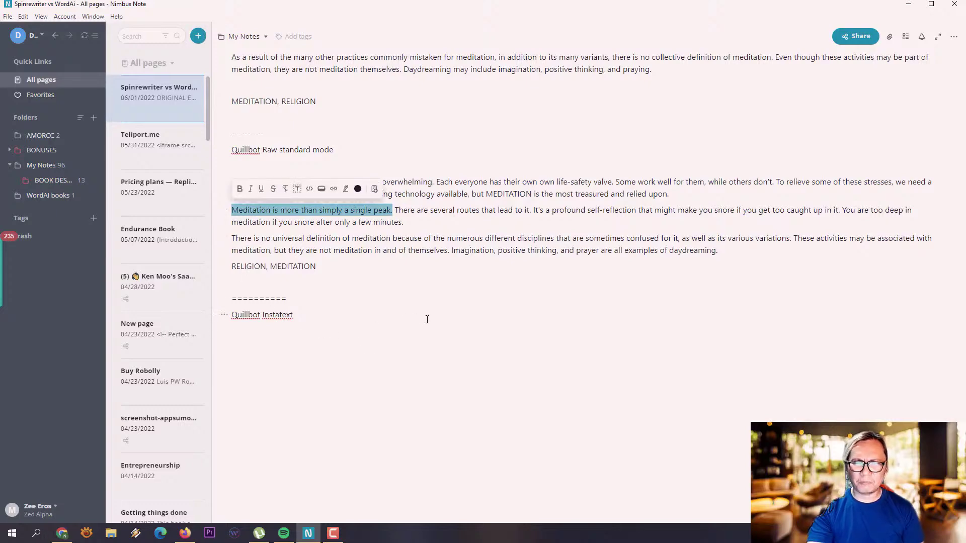
Step: Copy InstaText's improved version of the QuillBot rewrite from Chrome and paste it below the "Quillbot Instatext" heading in the Nimbus note
left_click(908, 4)
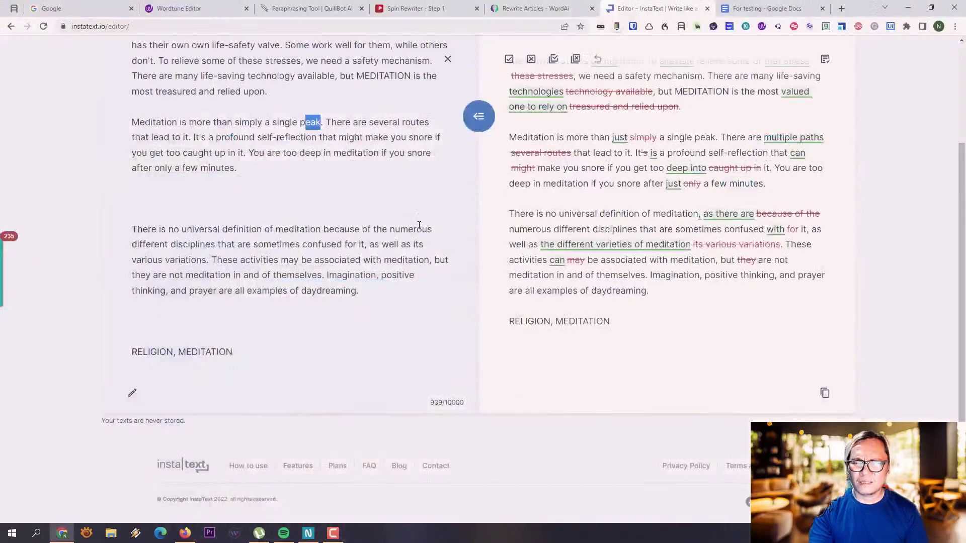
scroll(481, 237, "up", 3)
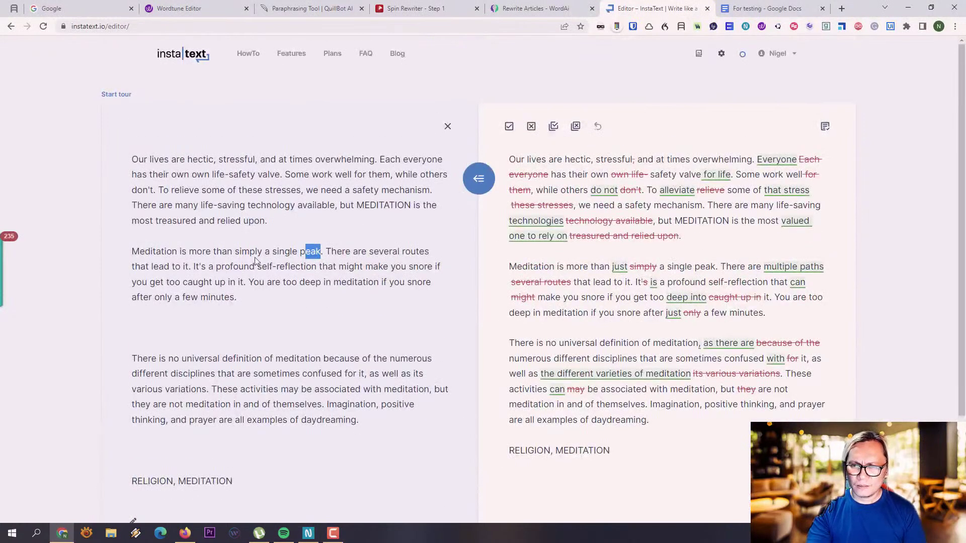
left_click(237, 274)
scroll(237, 274, "down", 3)
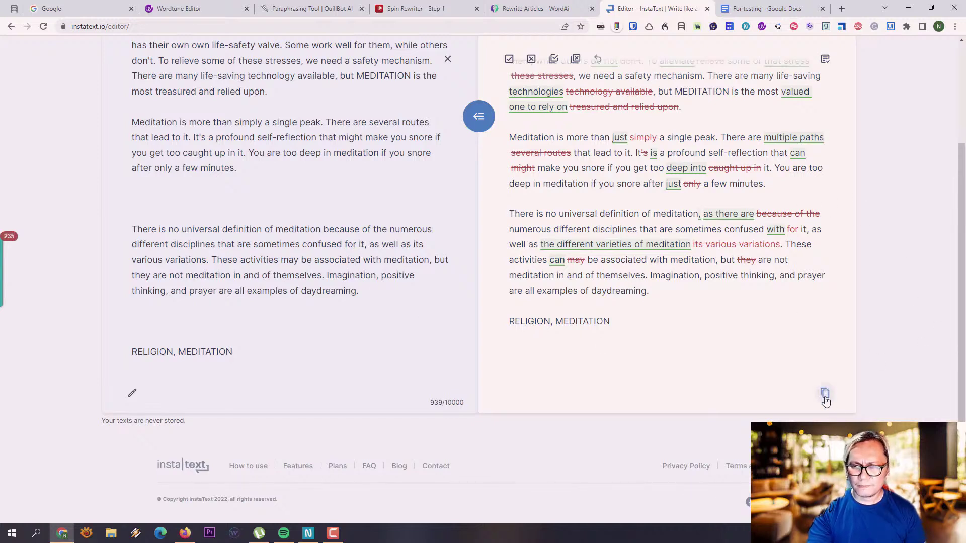
left_click(308, 533)
left_click(301, 326)
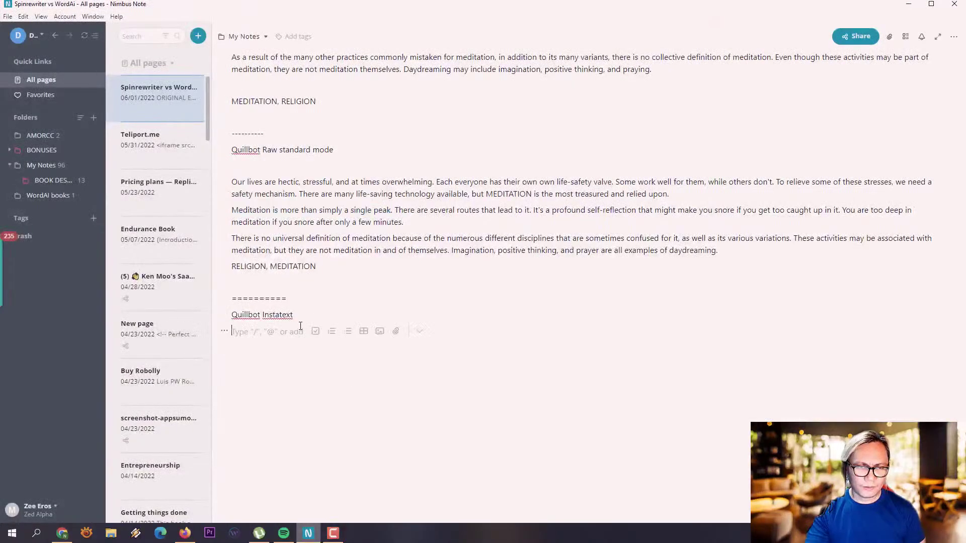
key("Return")
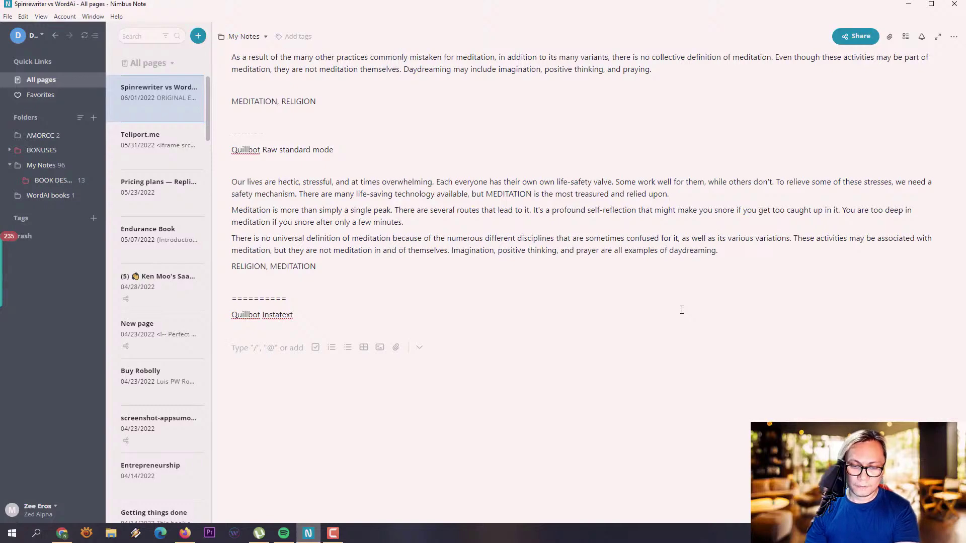
type("Our lives are hectic, stressful and at times overwhelming. Everyone has their own safety valve for life. Some work well, while others do not. To alleviate some of that stress, we need a safety mechanism. There are many life-saving technologies, but MEDITATION is the most valued one to rely on. Meditation is more than just a single peak. There are multiple paths that lead to it. It is a profound self-reflection that can make you snore if you get too deep into it. You are too deep in meditation if you snore after just a few minutes. There is no universal definition of meditation, as there are numerous different disciplines that are sometimes confused with it, as well as the different varieties of meditation. These activities can be associated with meditation, but are not meditation in and of themselves. Imagination, positive thinking, and prayer are all examples of daydreaming. RELIGION, MEDITATION")
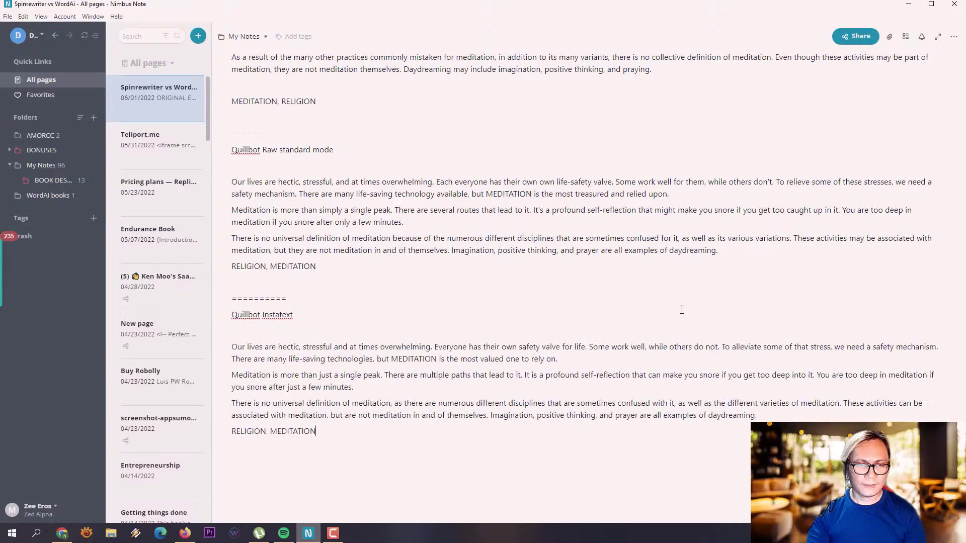
Step: Copy the three paragraphs of the Wordtune rewrite from the note, without the closing keyword line
scroll(362, 219, "up", 3)
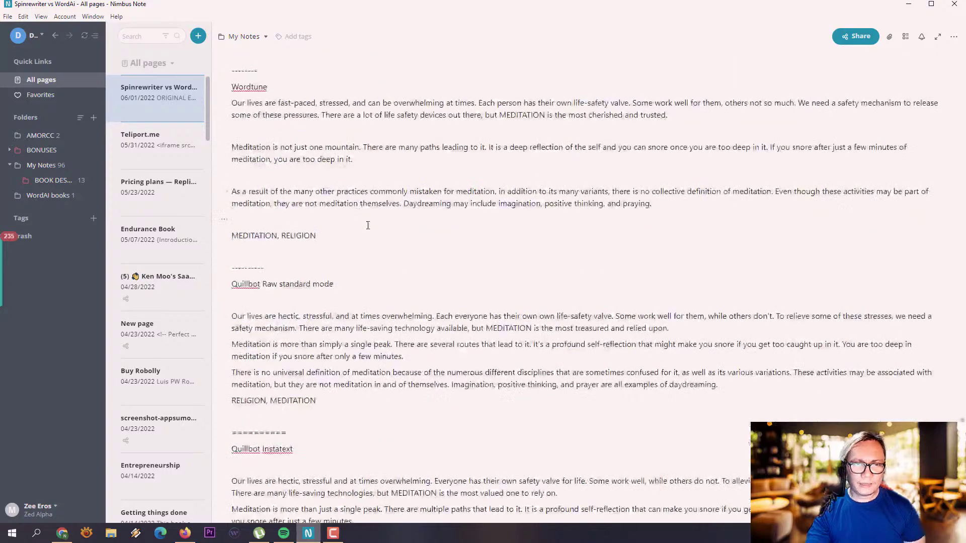
left_click_drag(232, 103, 695, 201)
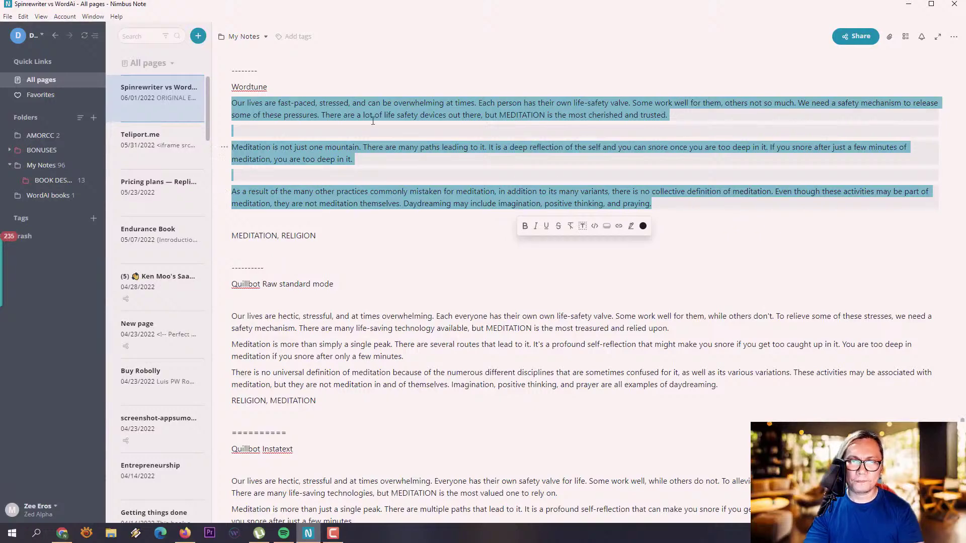
Step: Review InstaText's third-paragraph edits in Chrome and reject the change of "may" to "can" in "These activities may be associated"
left_click(62, 533)
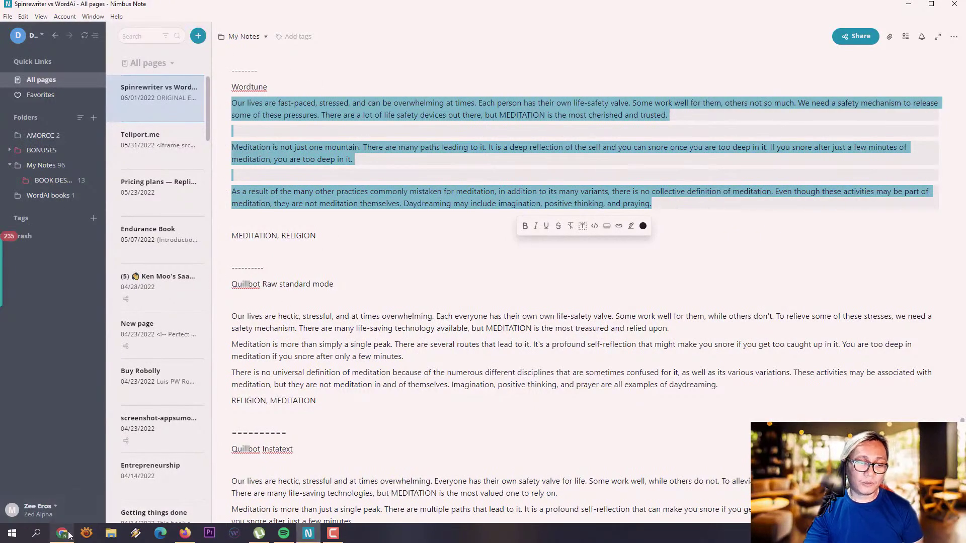
scroll(479, 116, "up", 3)
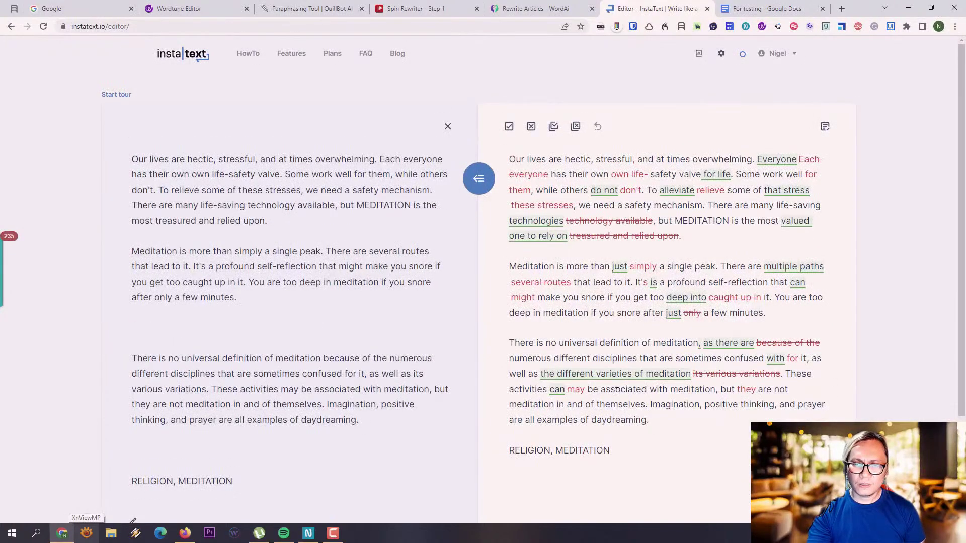
left_click_drag(620, 390, 657, 391)
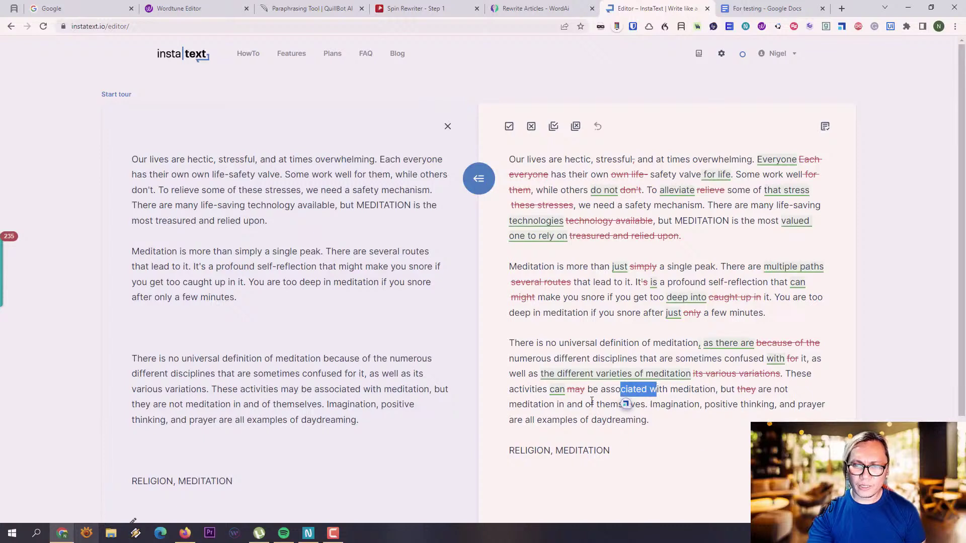
left_click_drag(597, 405, 641, 405)
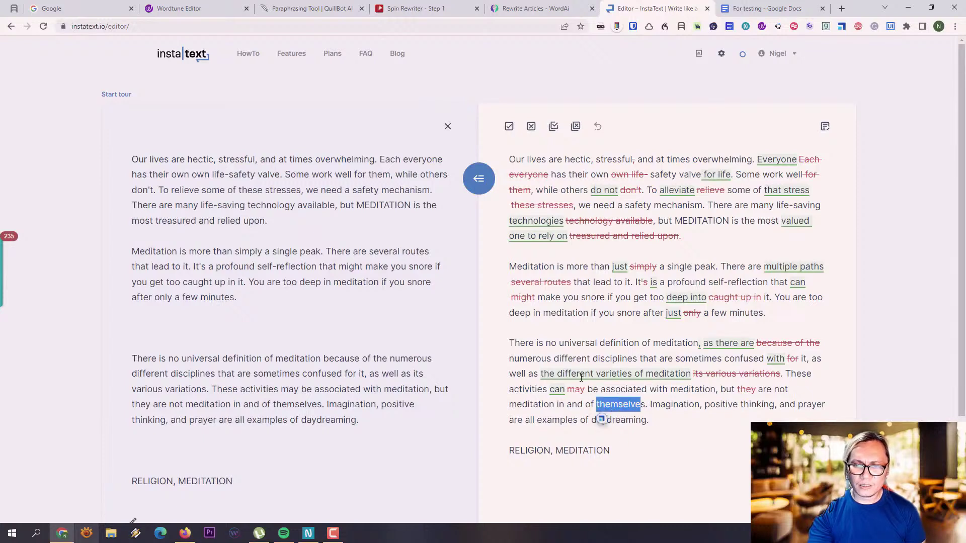
left_click(575, 392)
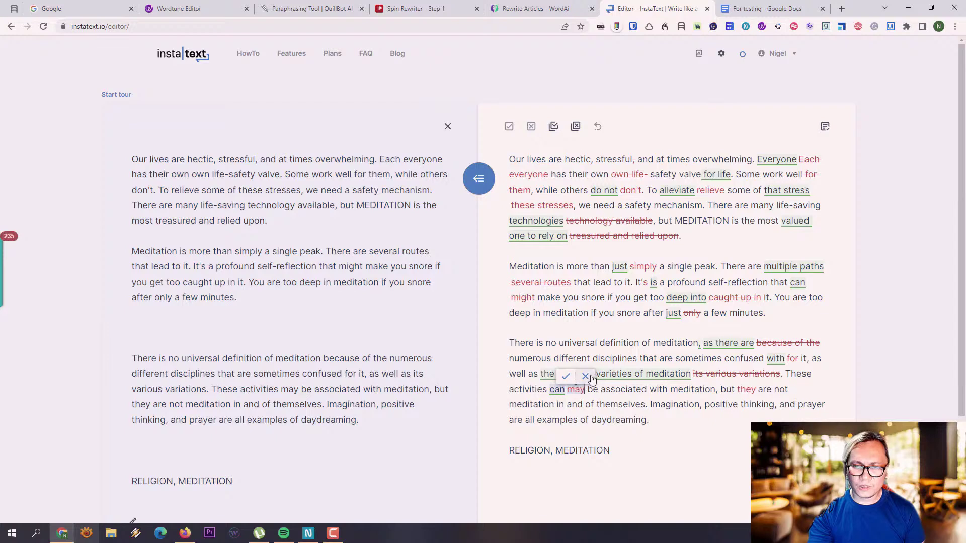
left_click(586, 377)
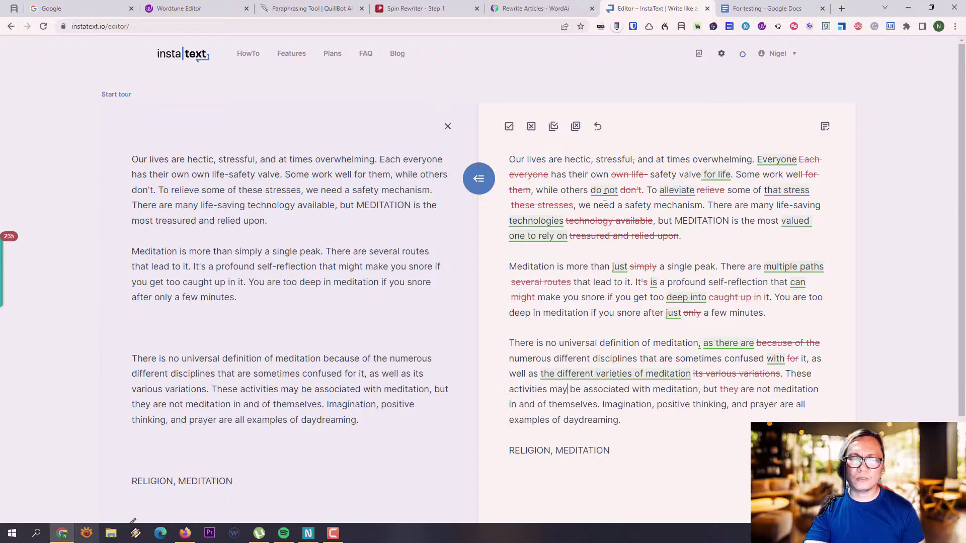
Step: Return InstaText's edited result to the input side and replace all of it with the copied Wordtune paragraphs
left_click(480, 177)
left_click(228, 265)
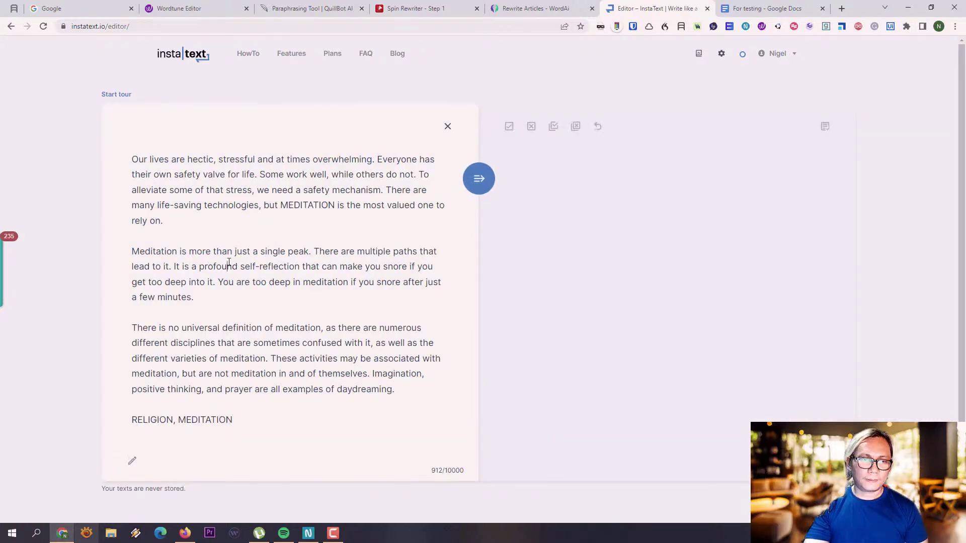
key("ctrl+a")
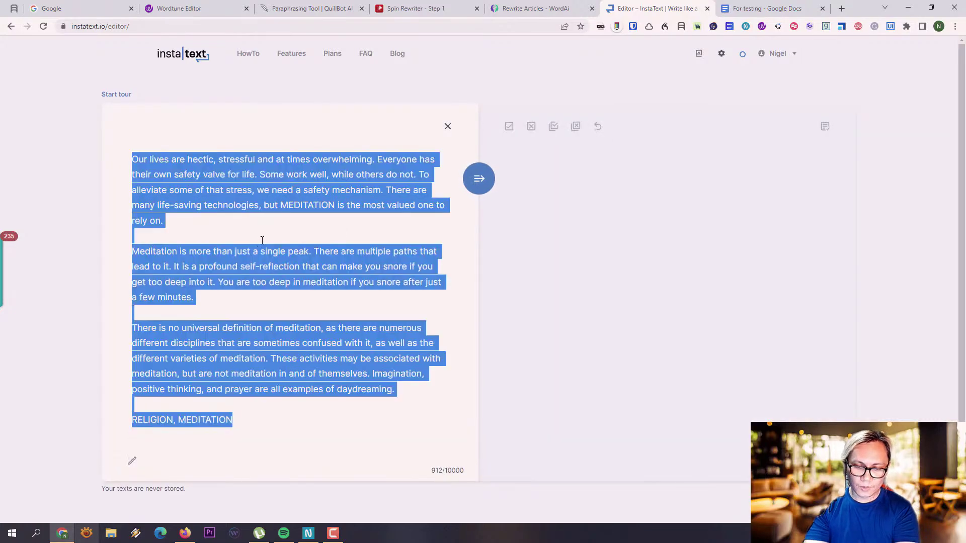
type("Our lives are fast-paced, stressed, and can be overwhelming at times. Each person has their own life-safety valve. Some work well for them, others not so much. We need a safety mechanism to release some of these pressures. There are a lot of life safety devices out there, but MEDITATION is the most cherished and trusted.  Meditation is not just one mountain. There are many paths leading to it. It is a deep reflection of the self and you can snore once you are too deep in it. If you snore after just a few minutes of meditation, you are too deep in it.  As a result of the many other practices commonly mistaken for meditation, in addition to its many variants, there is no collective definition of meditation. Even though these activities may be part of meditation, they are not meditation themselves. Daydreaming may include imagination, positive thinking, and praying.")
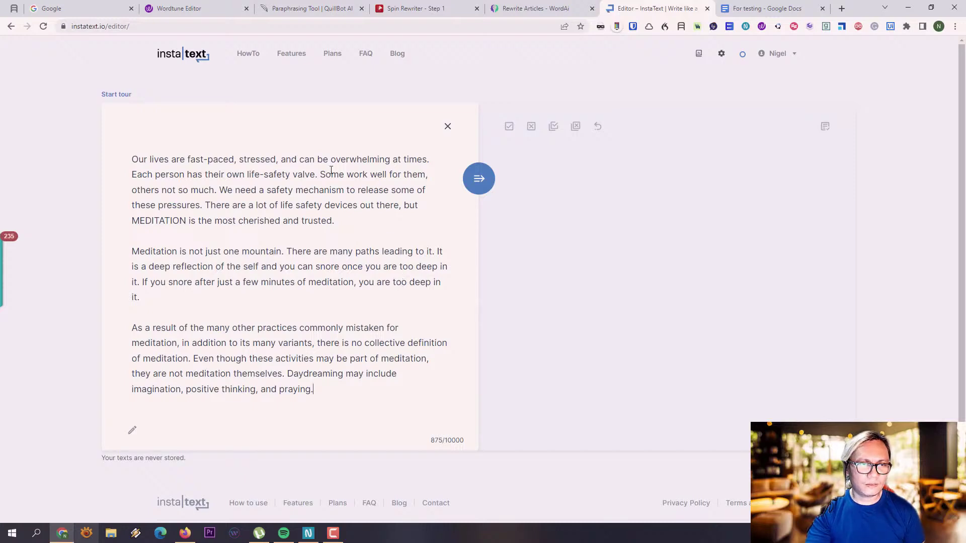
scroll(365, 300, "down", 1)
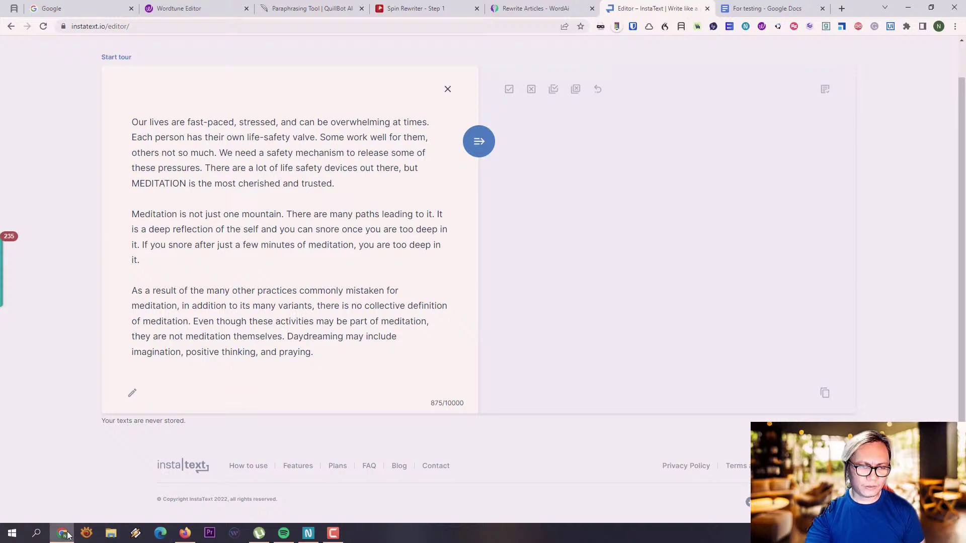
Step: Recopy the Wordtune rewrite from Nimbus Note including "MEDITATION, RELIGION", replace the InstaText input in Chrome with it, and run the improvement
left_click(308, 533)
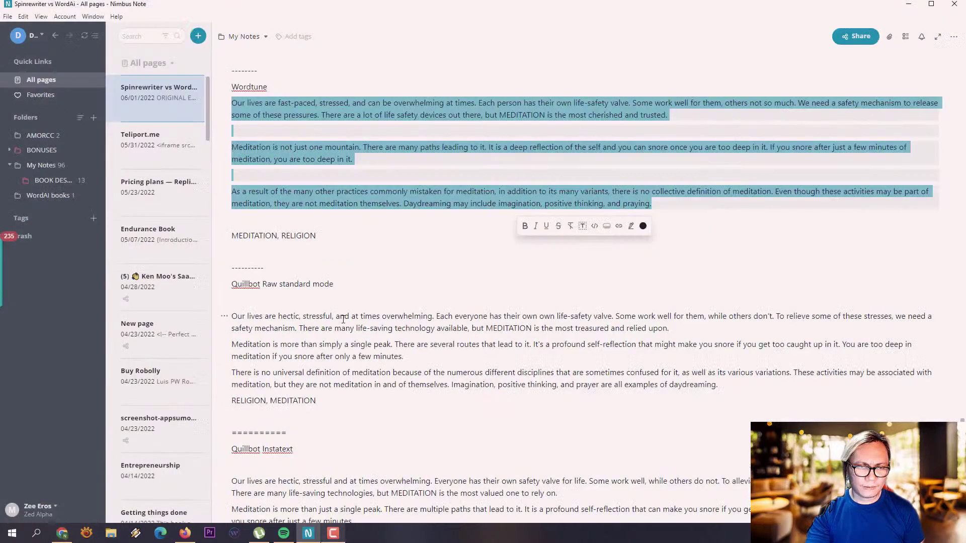
left_click_drag(327, 236, 222, 111)
key("ctrl+c")
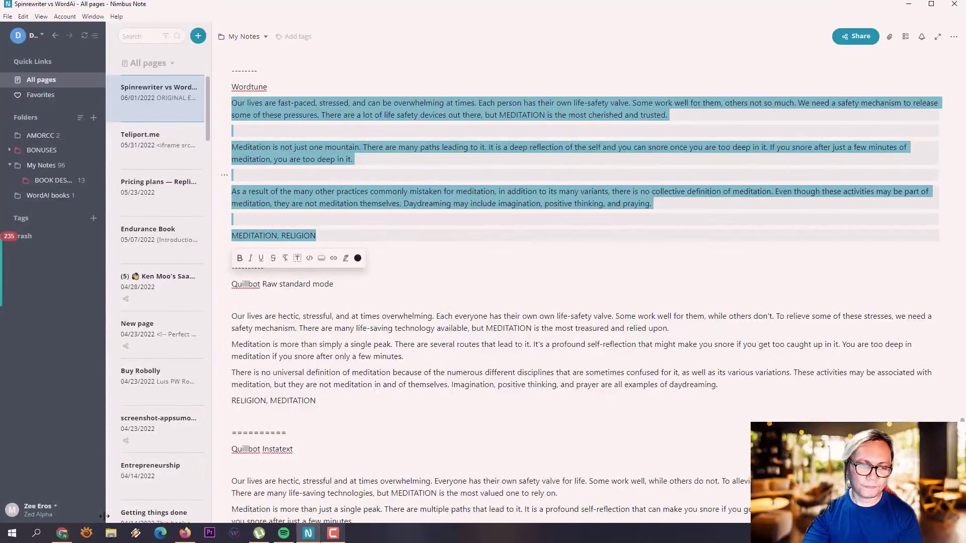
left_click(61, 533)
left_click(228, 270)
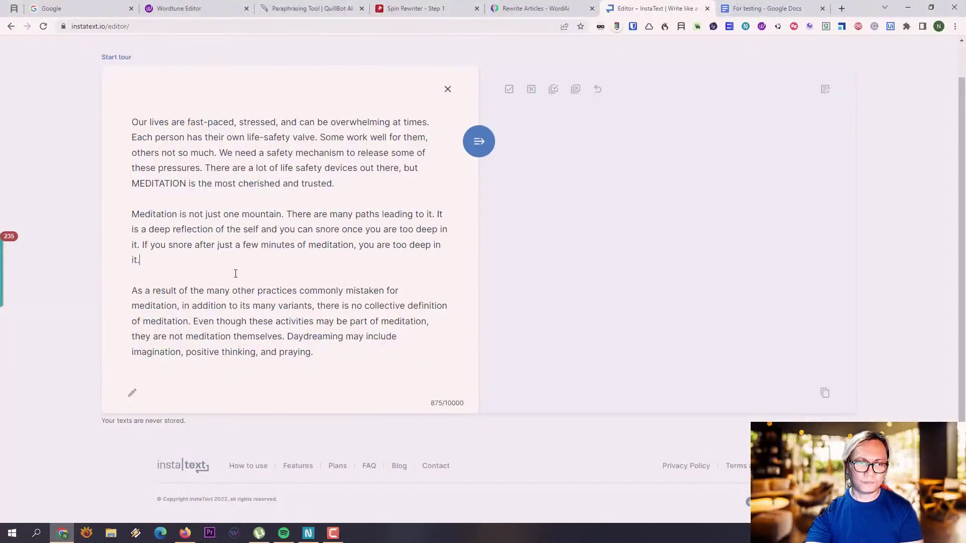
key("ctrl+a")
key("ctrl+v")
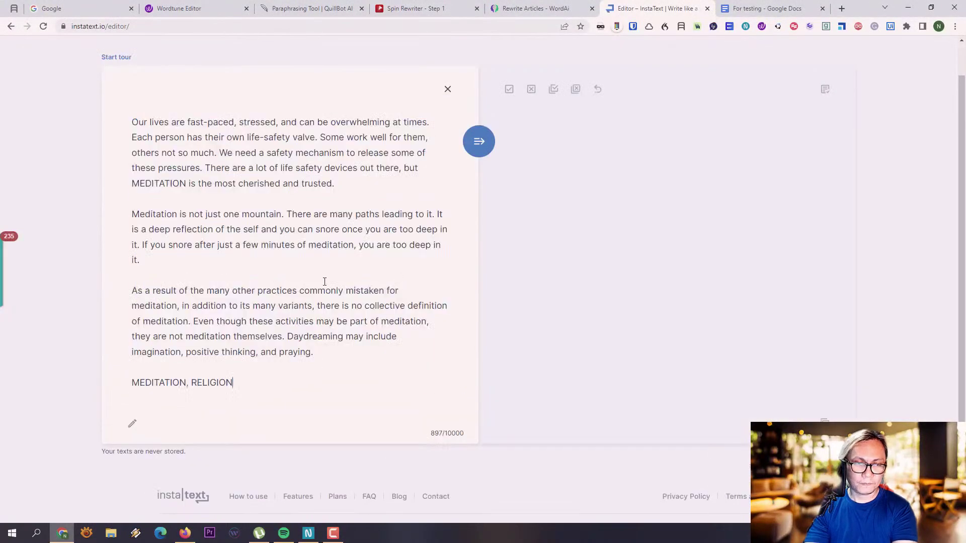
mouse_move(243, 381)
left_mouse_down()
mouse_move(136, 397)
mouse_move(235, 396)
left_mouse_up()
left_click(480, 146)
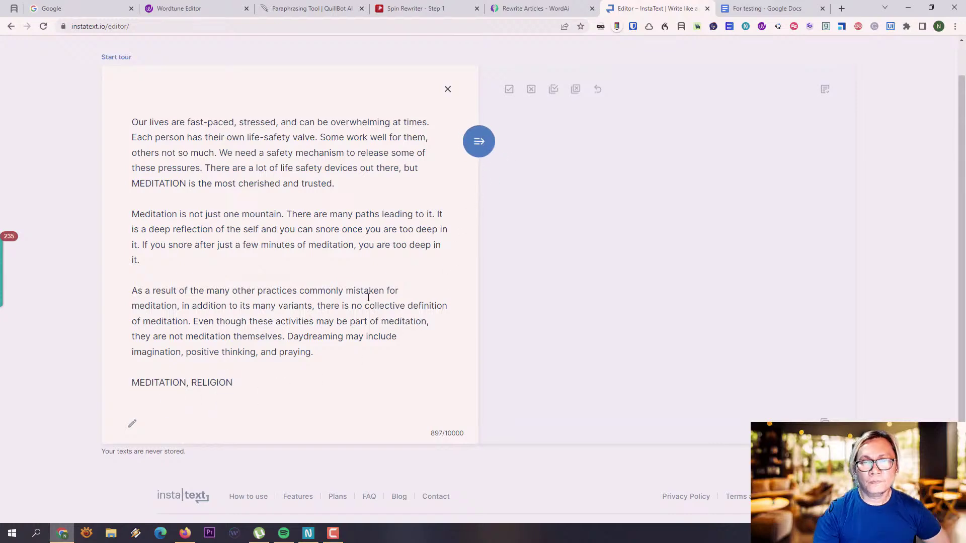
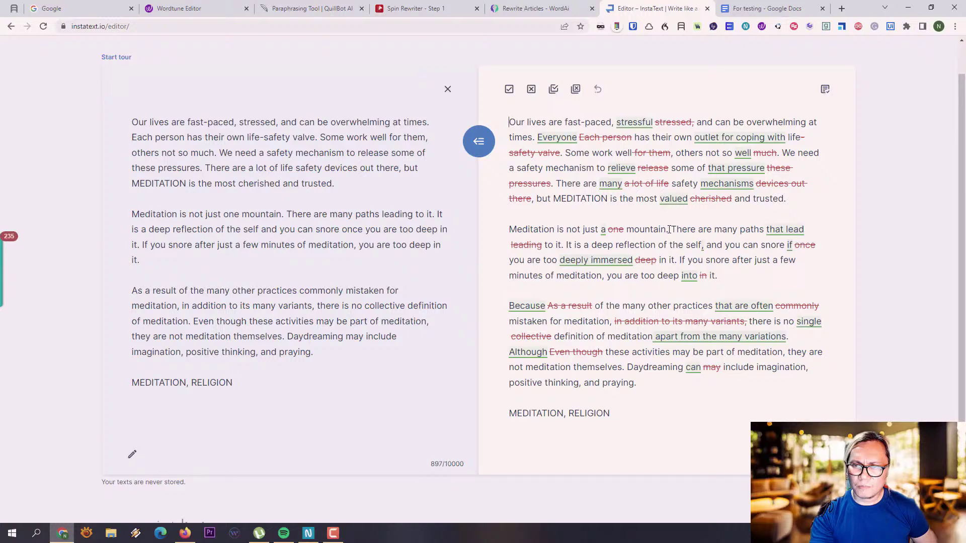
Step: Compare InstaText's "Meditation is not just a mountain." with Wordtune's "Meditation is not just one mountain.", highlighting each sentence
left_click_drag(511, 233, 668, 230)
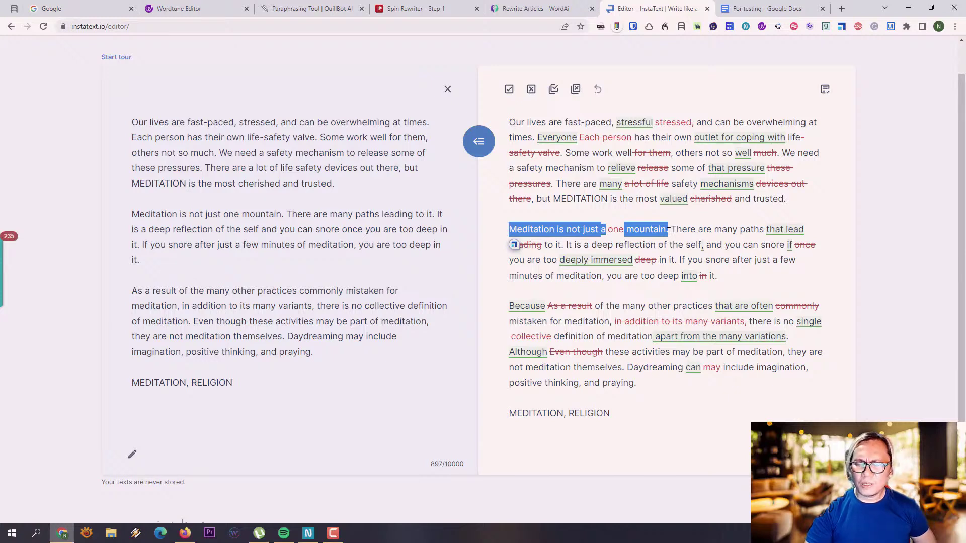
left_click(726, 249)
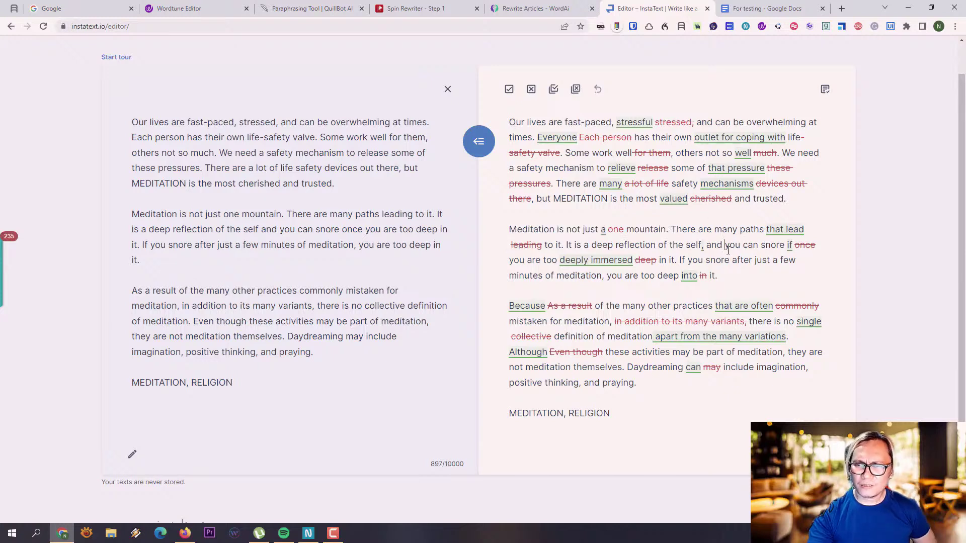
scroll(733, 246, "down", 2)
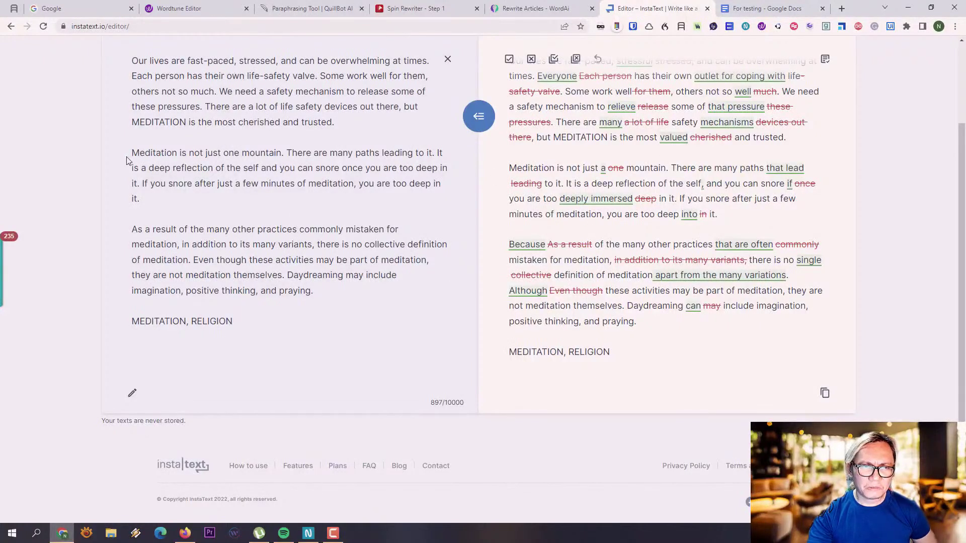
left_click_drag(131, 154, 288, 155)
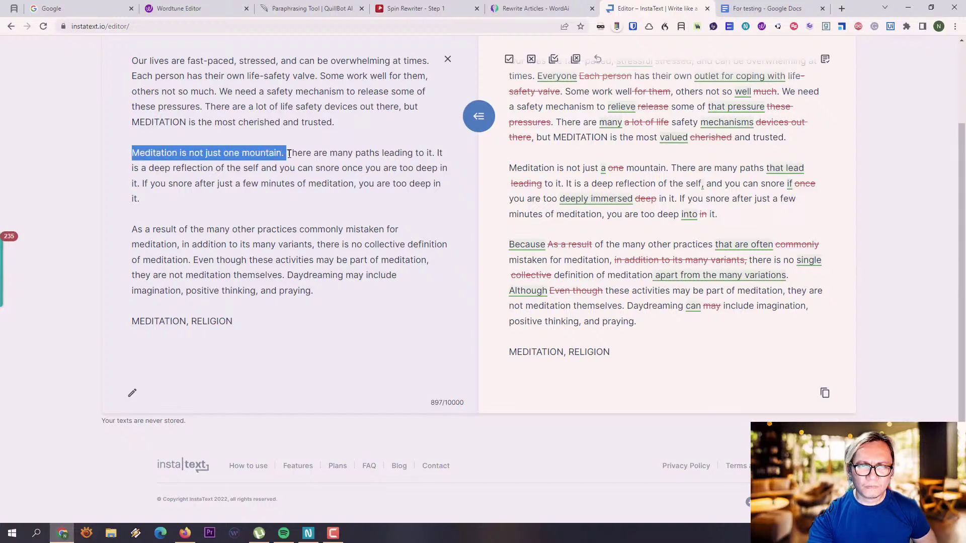
Step: Examine InstaText's edits in the second paragraph, including the comma added after "self" and the "There are many paths" sentence
left_click(702, 182)
left_click(703, 183)
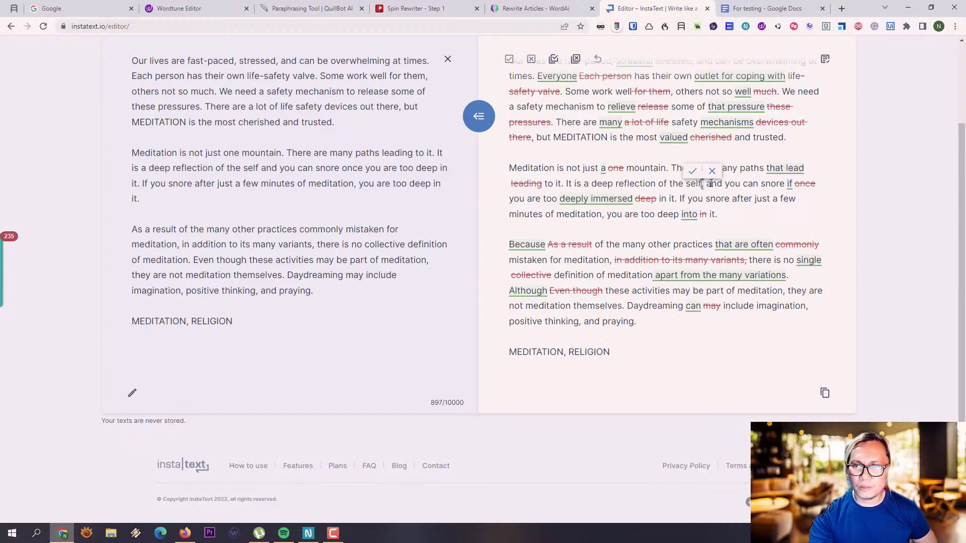
left_click(788, 226)
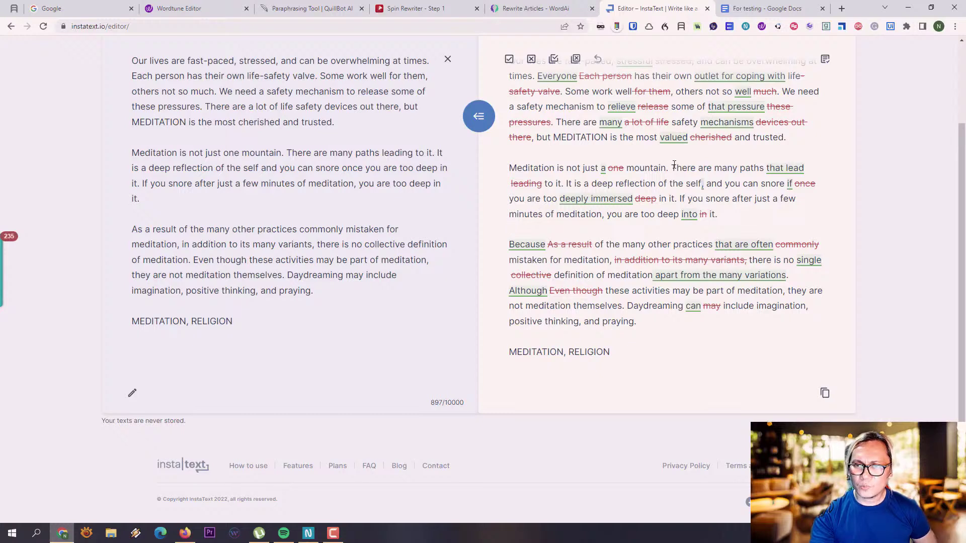
left_click_drag(671, 166, 694, 166)
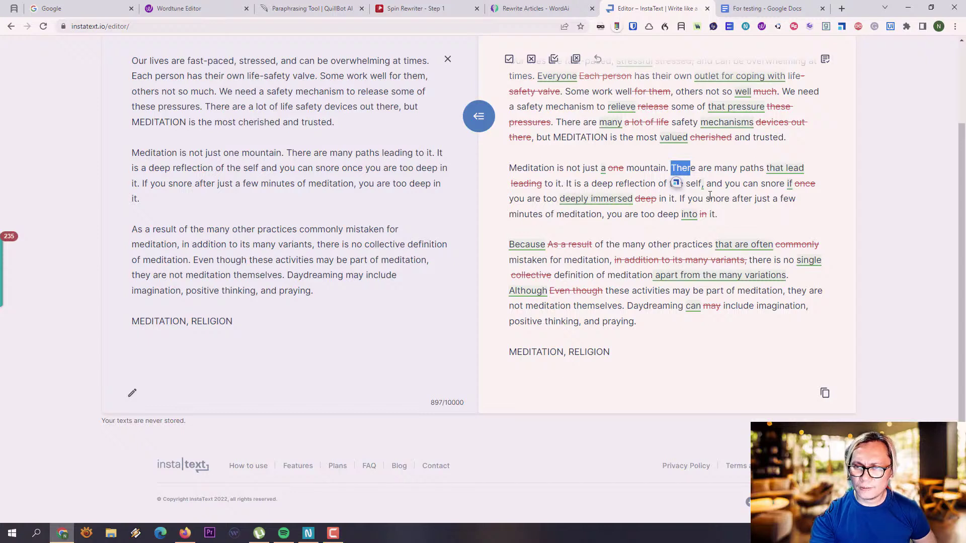
left_click(767, 209)
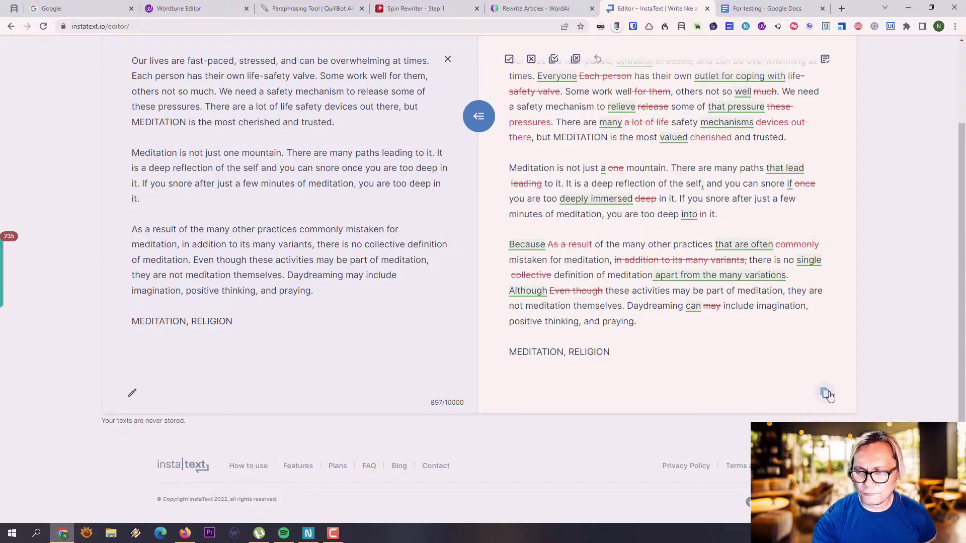
Step: In Nimbus Note, add a "Wordtune - Instatext" heading below the Wordtune rewrite and paste InstaText's copied result beneath it
left_click(308, 534)
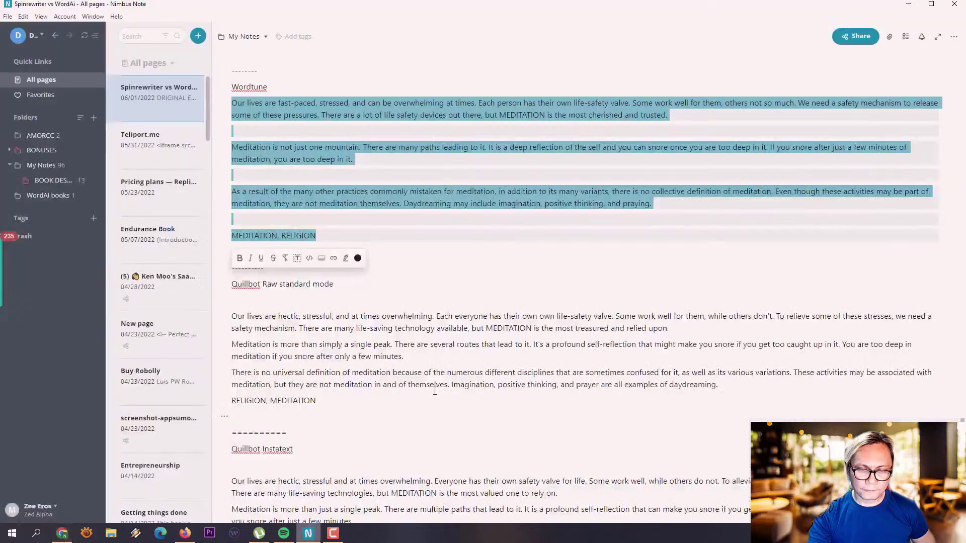
scroll(447, 340, "down", 5)
scroll(446, 339, "up", 3)
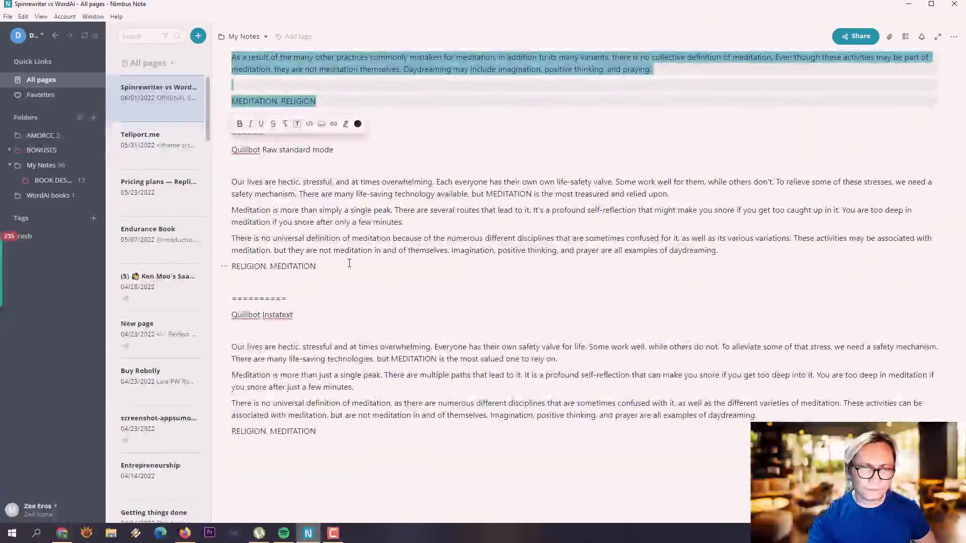
scroll(374, 288, "up", 5)
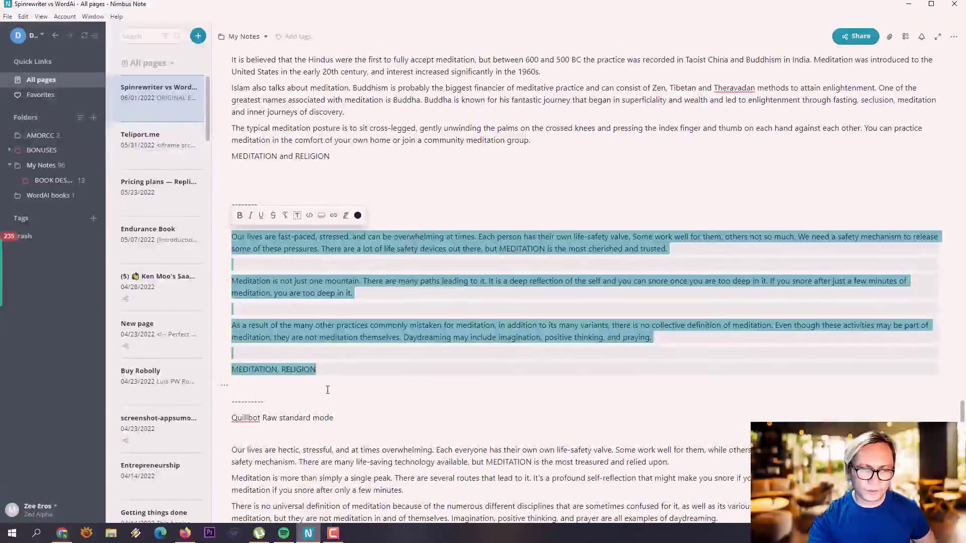
left_click(274, 390)
key("Return")
key("Return")
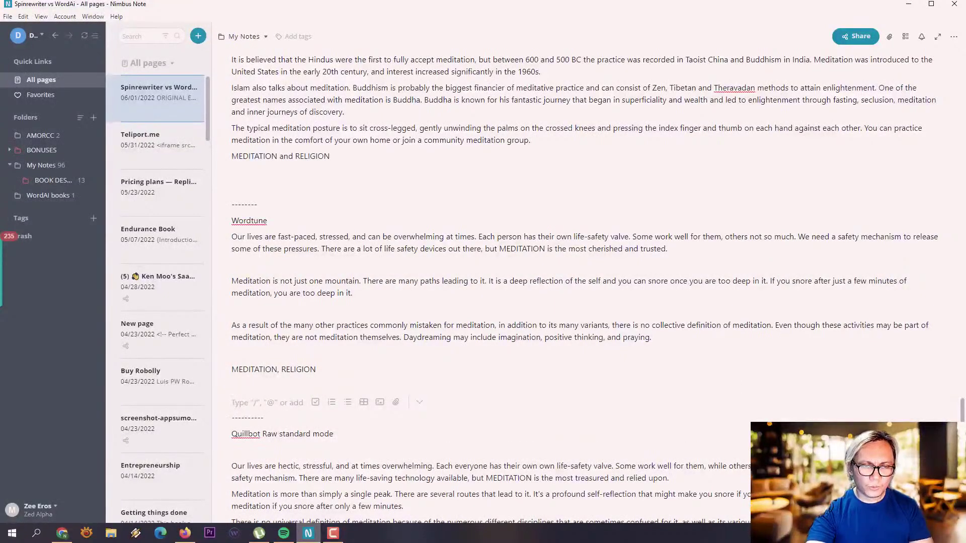
type("Wordtune - ")
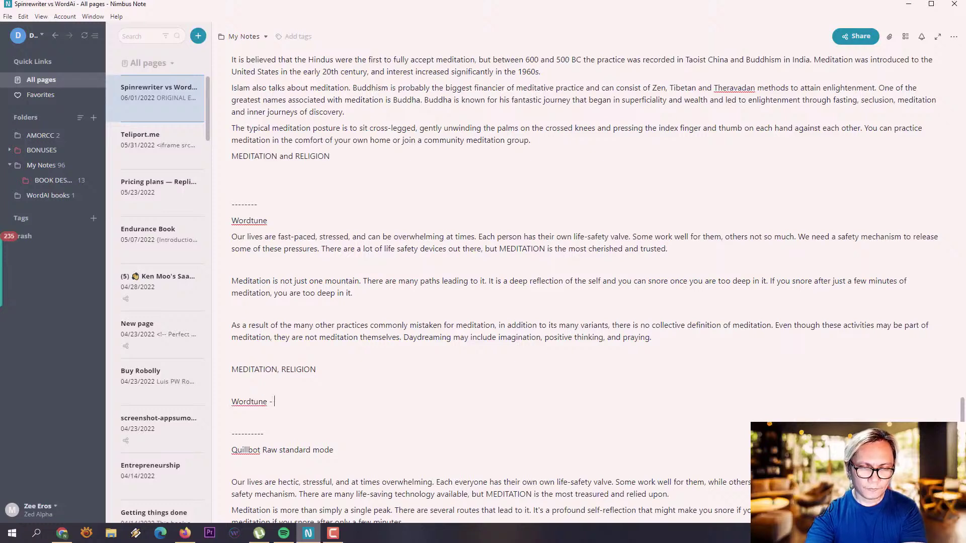
type("Instatext")
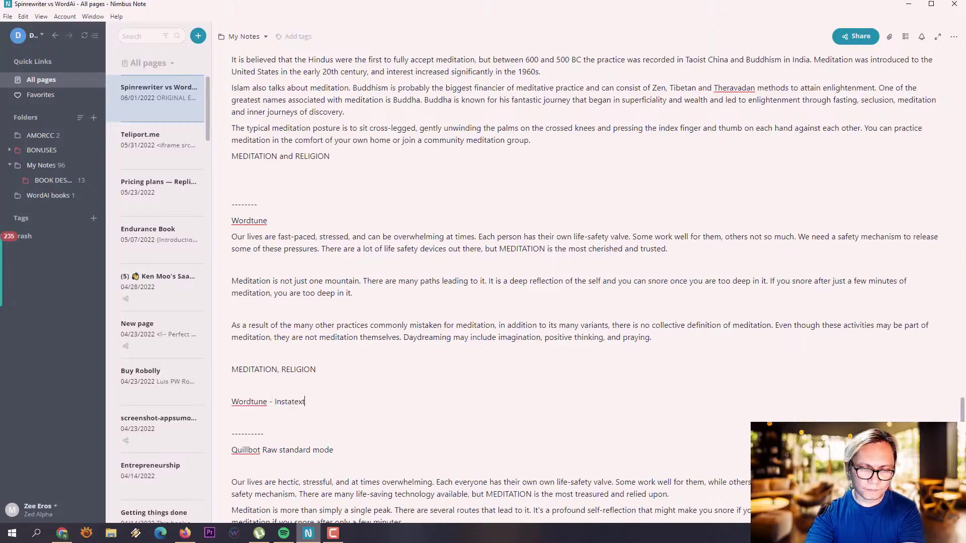
key("Return")
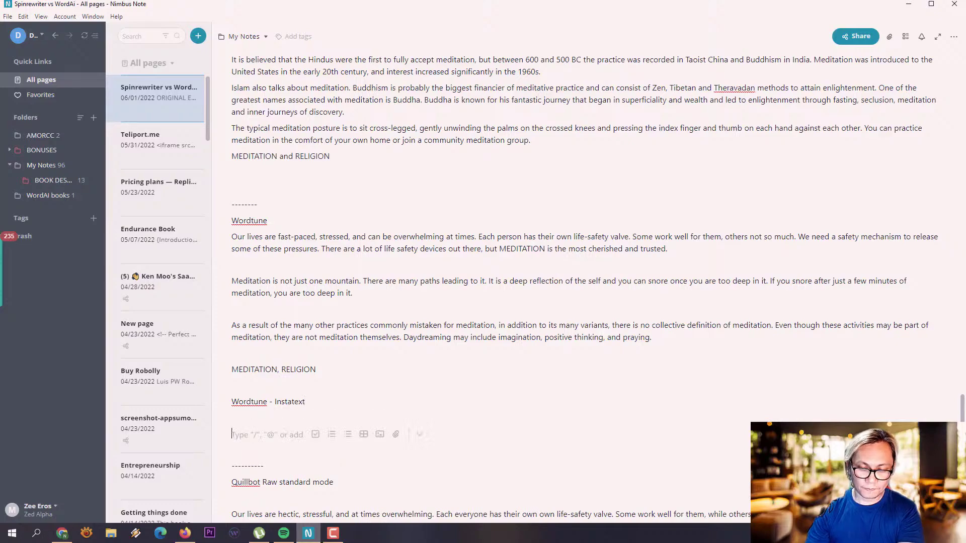
key("ctrl+v")
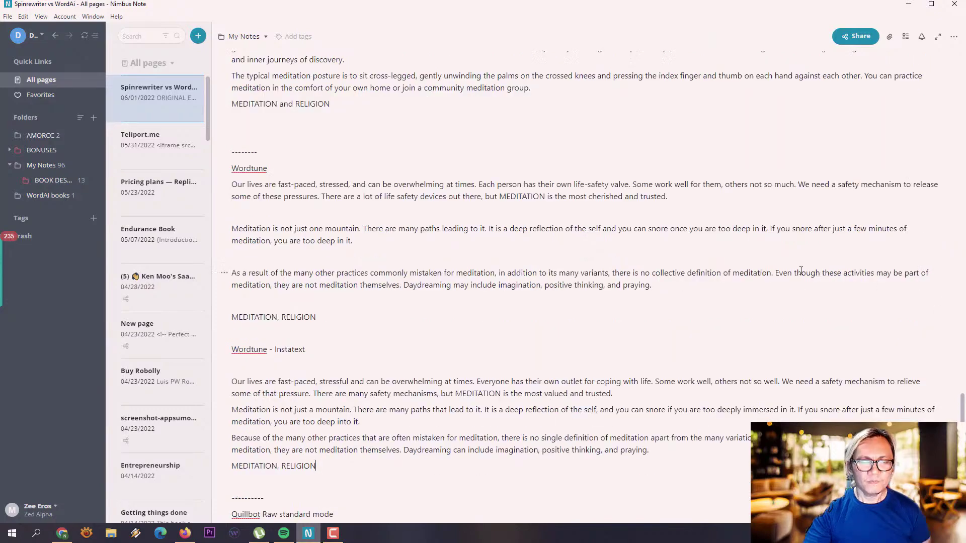
Step: Look over the Instatext WordAI and Instatext SR BEST sections of the note, ending at the ORIGINAL text
scroll(811, 273, "down", 15)
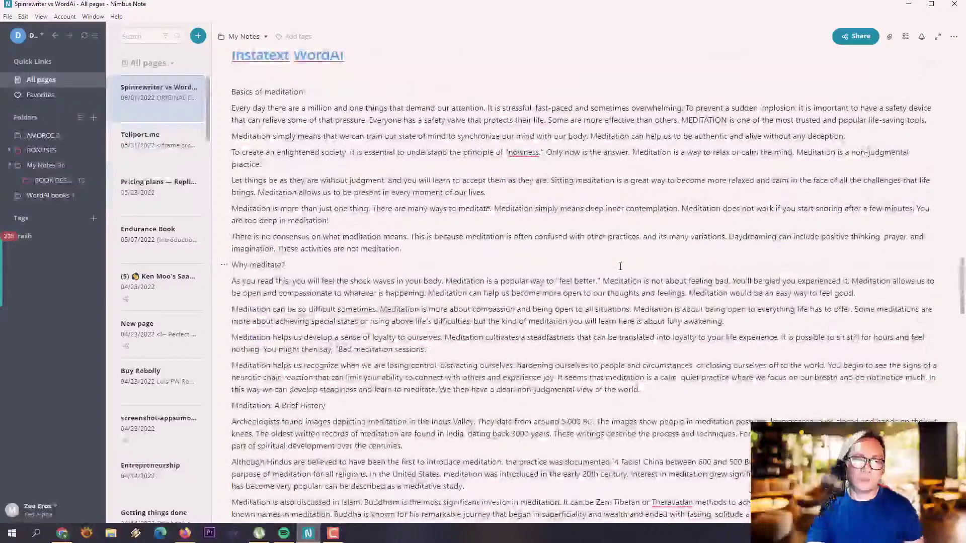
scroll(648, 270, "up", 8)
scroll(579, 262, "down", 10)
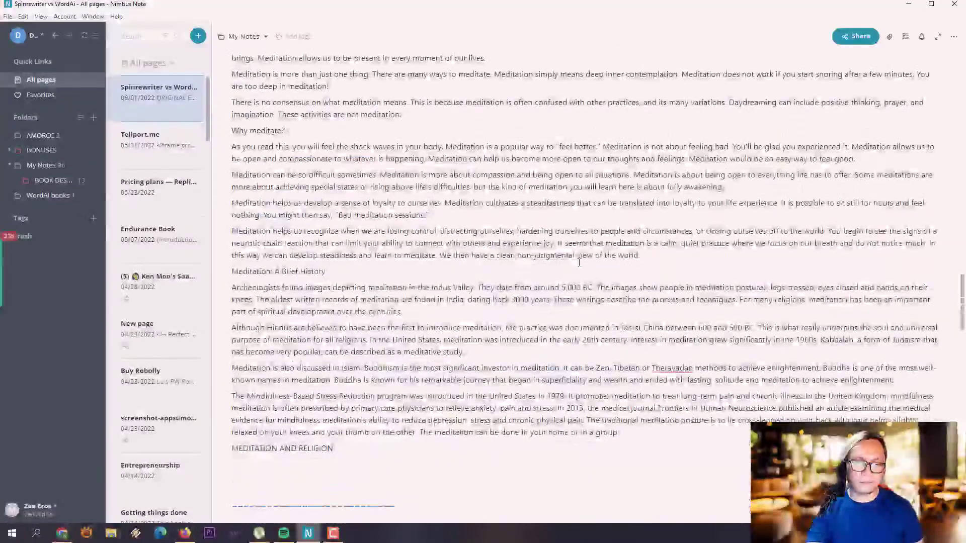
scroll(370, 331, "down", 3)
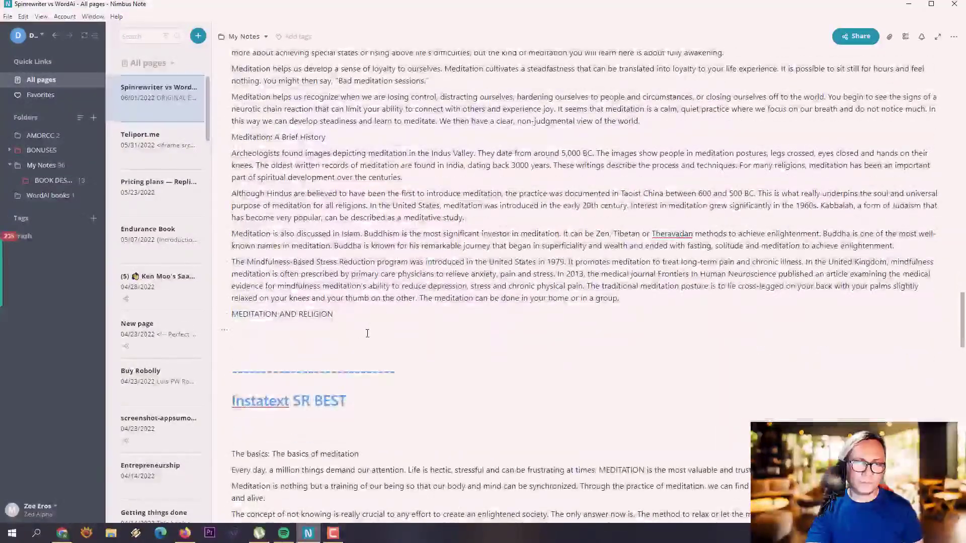
scroll(371, 322, "up", 10)
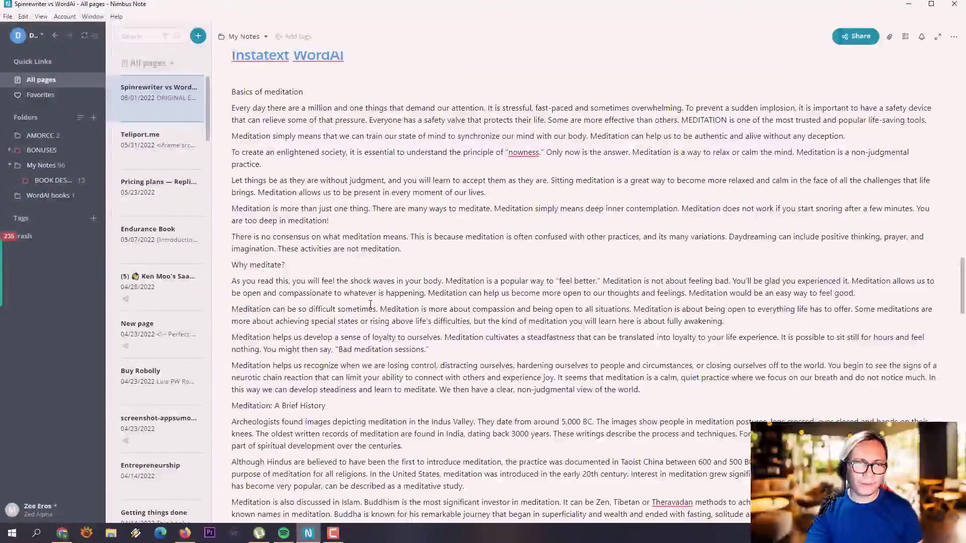
scroll(370, 304, "up", 1)
scroll(372, 303, "down", 15)
scroll(375, 302, "up", 20)
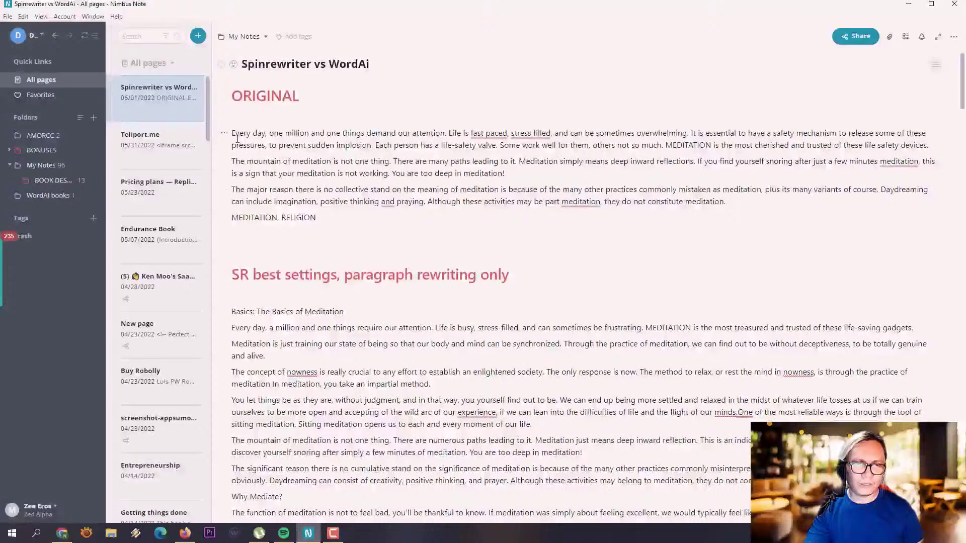
Step: Review the Spin Rewriter best-settings, WordAi and WordAi adventurous-mode rewrites in the note, returning to the ORIGINAL text for comparison
scroll(363, 237, "down", 5)
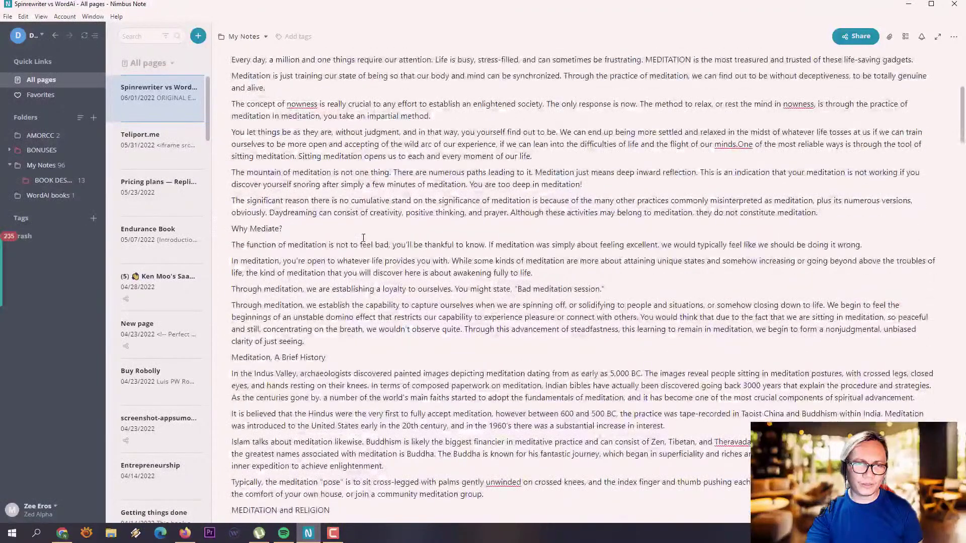
scroll(364, 237, "down", 3)
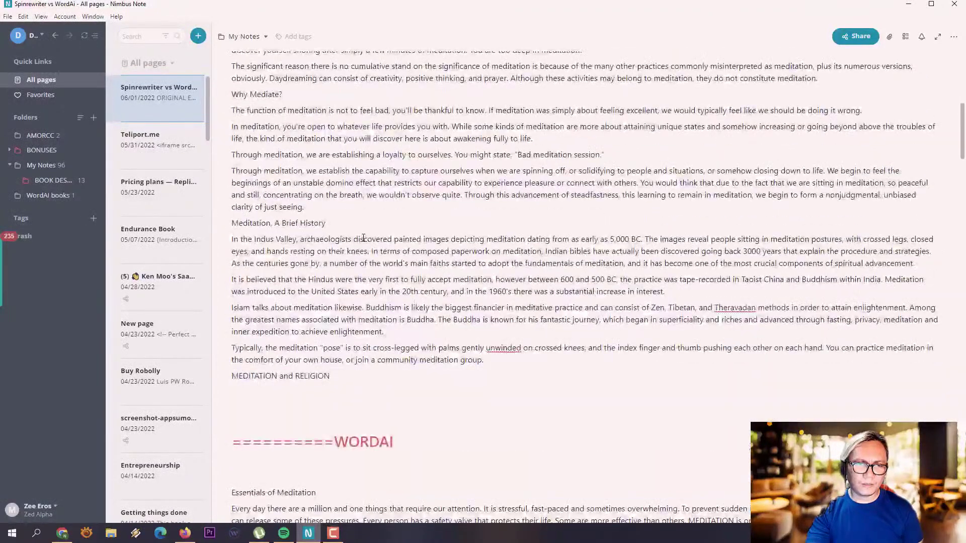
scroll(364, 237, "down", 5)
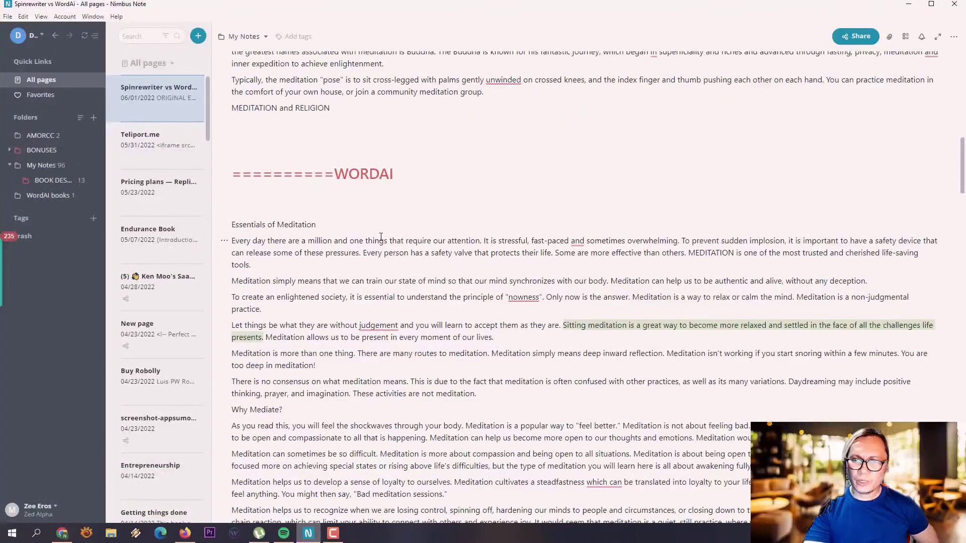
scroll(379, 243, "down", 8)
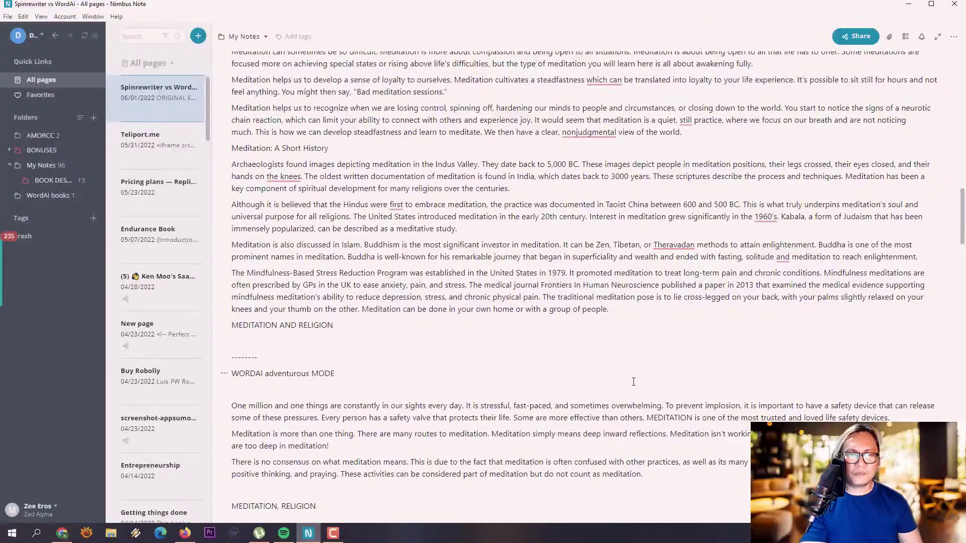
scroll(549, 332, "down", 8)
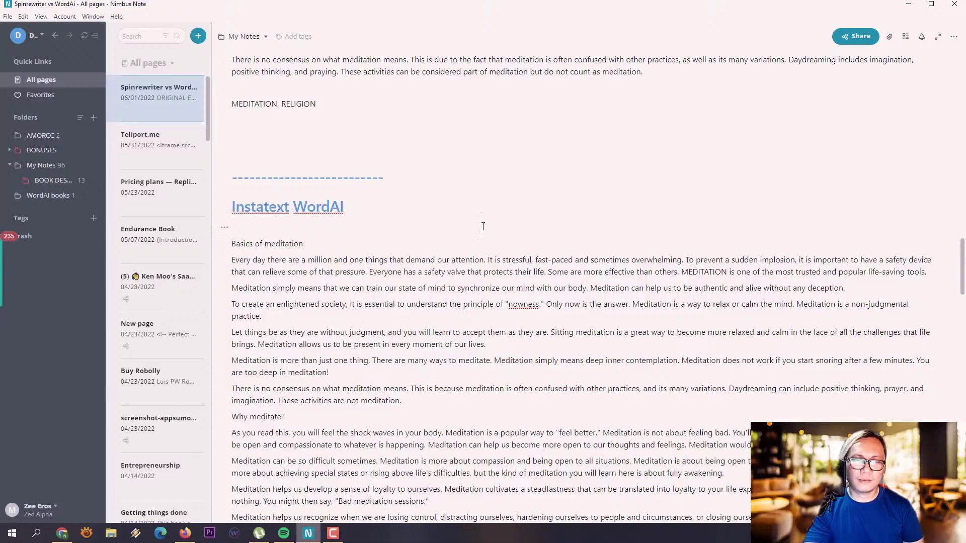
scroll(475, 291, "up", 5)
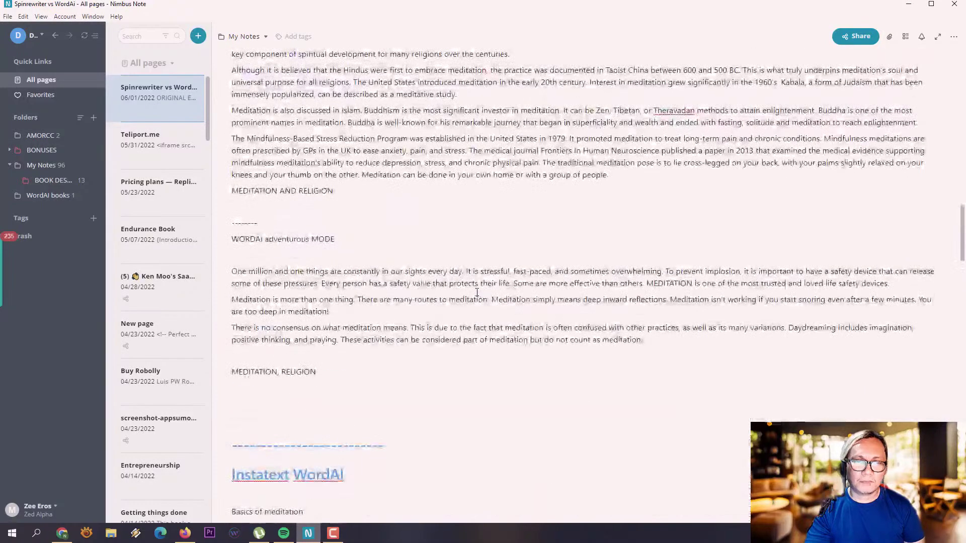
scroll(479, 292, "up", 8)
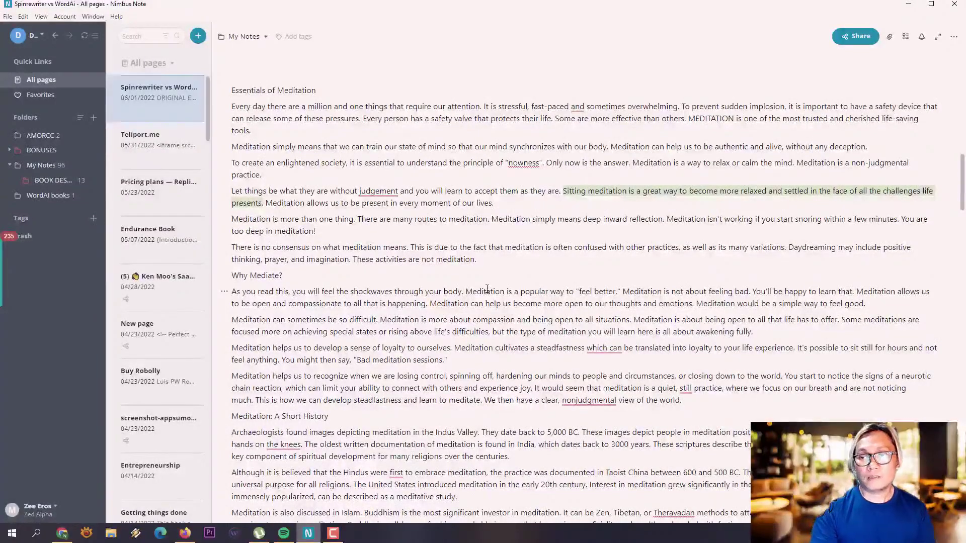
scroll(468, 311, "up", 6)
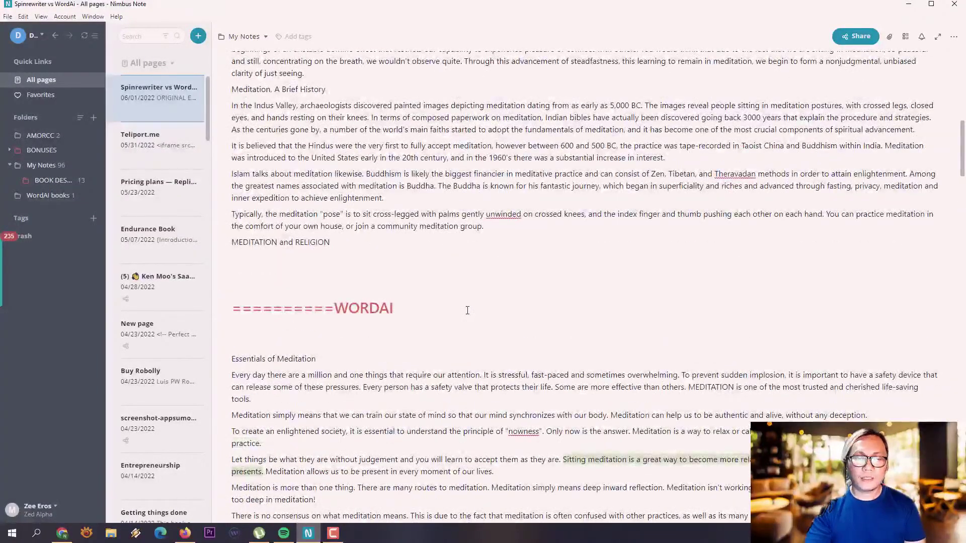
scroll(456, 320, "up", 2)
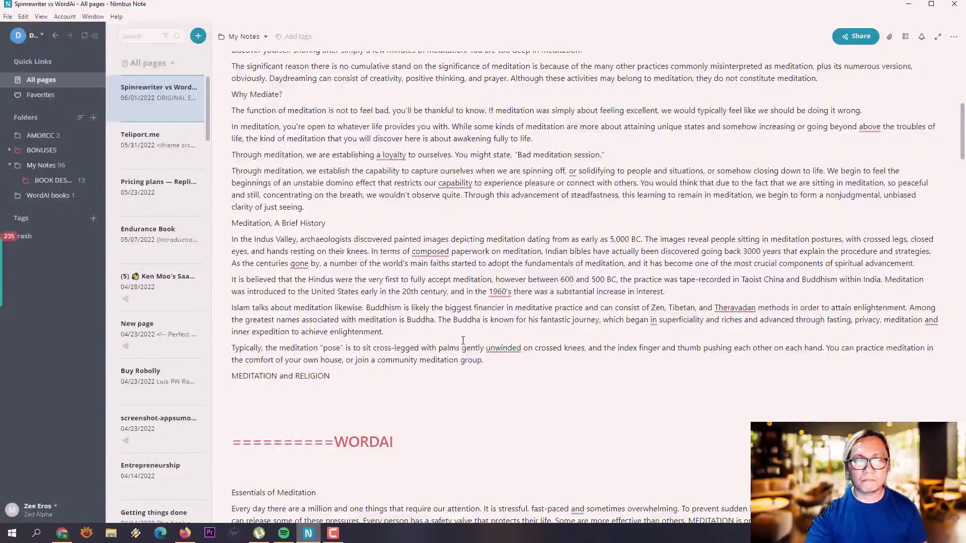
scroll(463, 341, "up", 3)
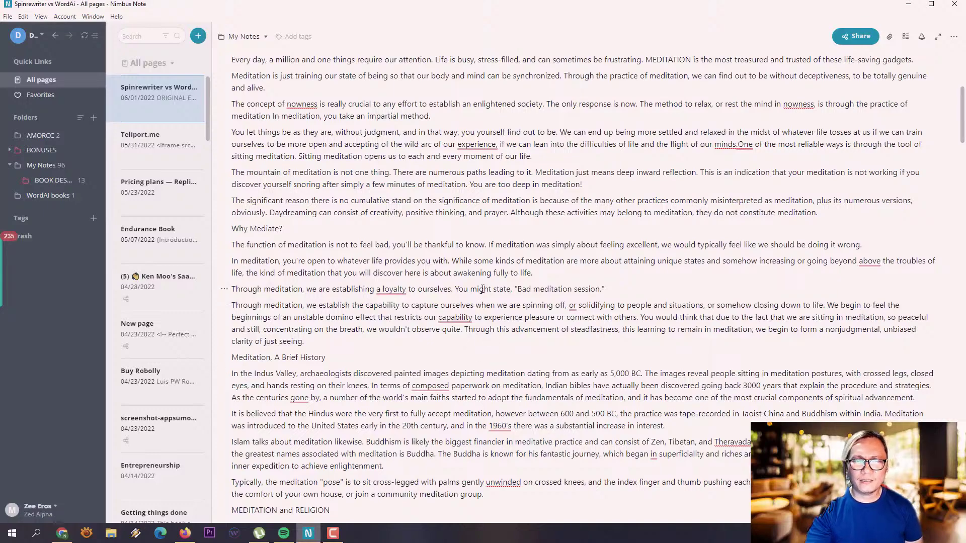
scroll(482, 290, "up", 5)
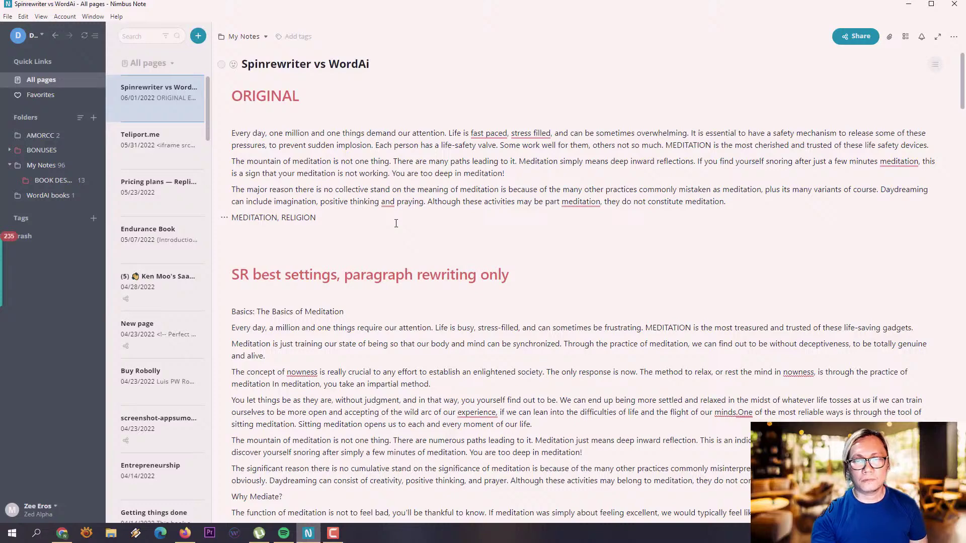
Step: Examine all collected rewrites in order, from "SR best settings" through WordAi, the InstaText versions and Wordtune to the final "Quillbot Instatext" section
scroll(281, 239, "down", 3)
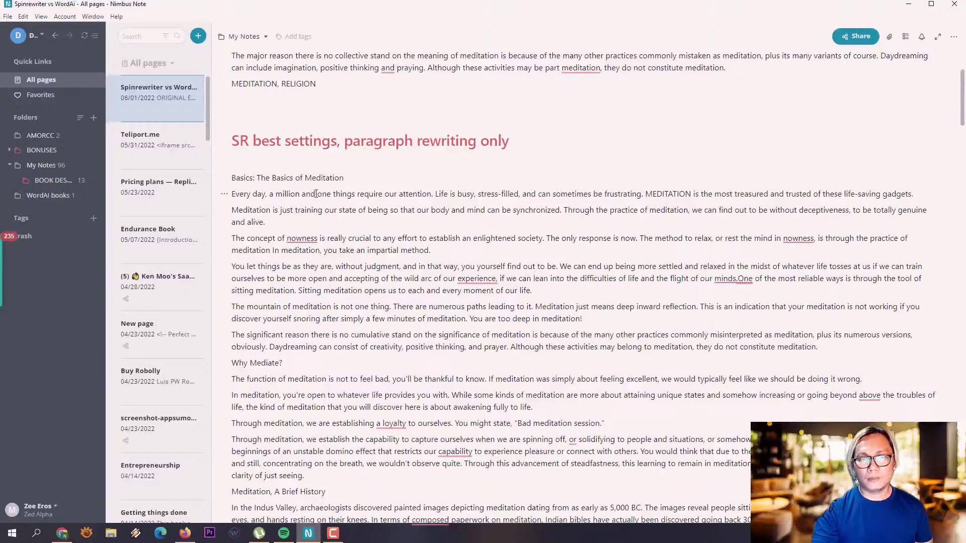
scroll(317, 196, "down", 5)
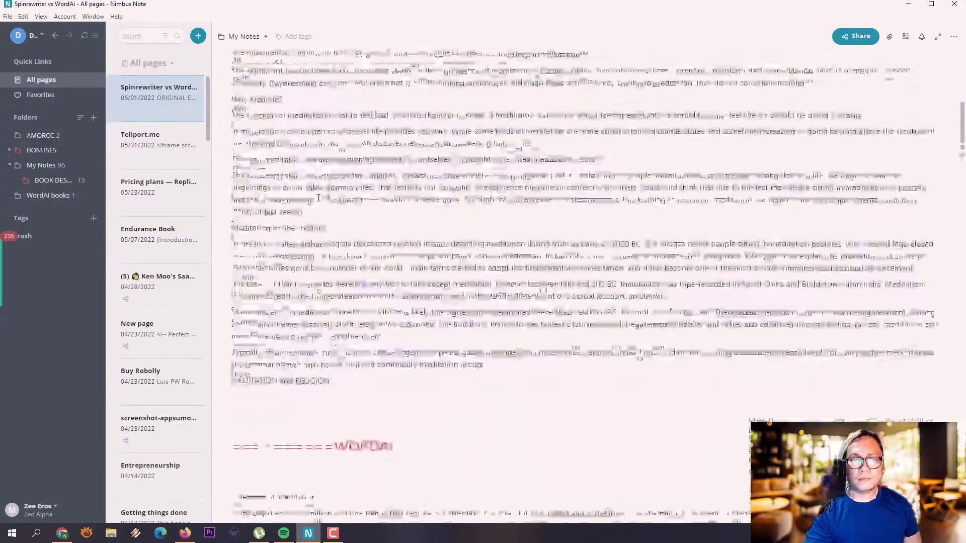
scroll(319, 199, "down", 5)
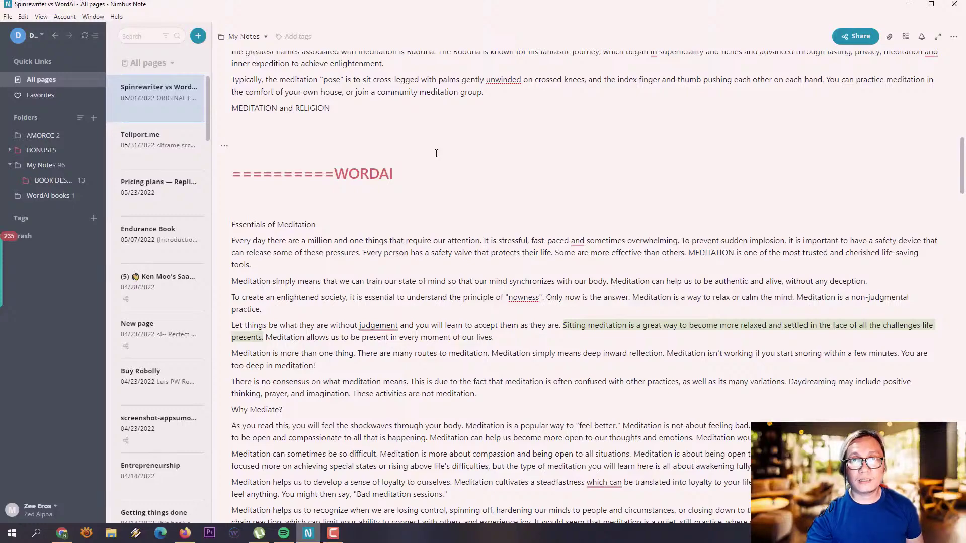
scroll(431, 160, "down", 8)
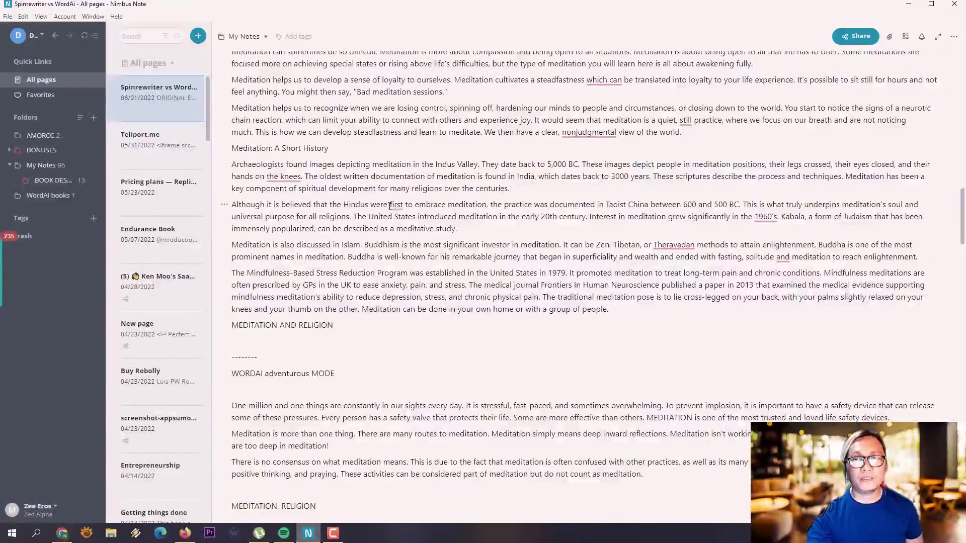
scroll(392, 204, "down", 5)
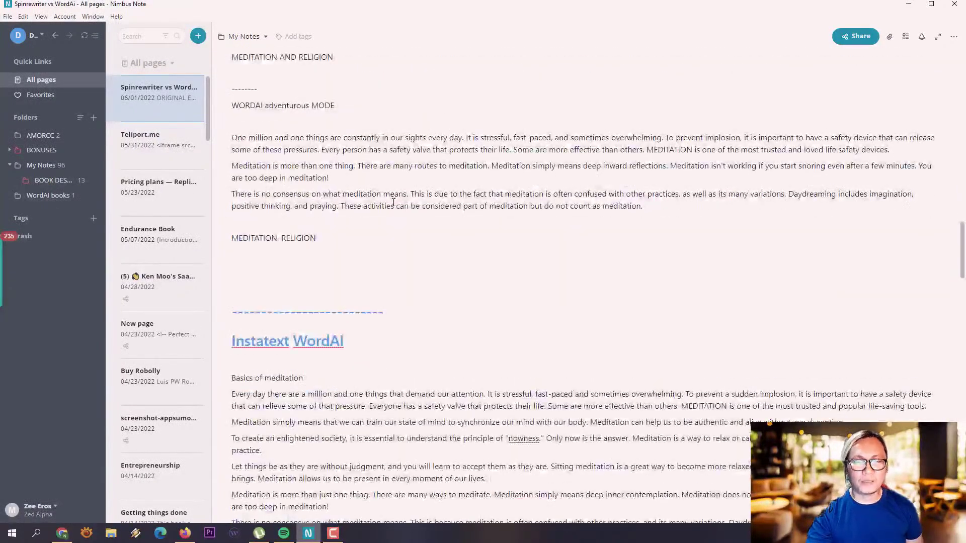
scroll(394, 202, "down", 3)
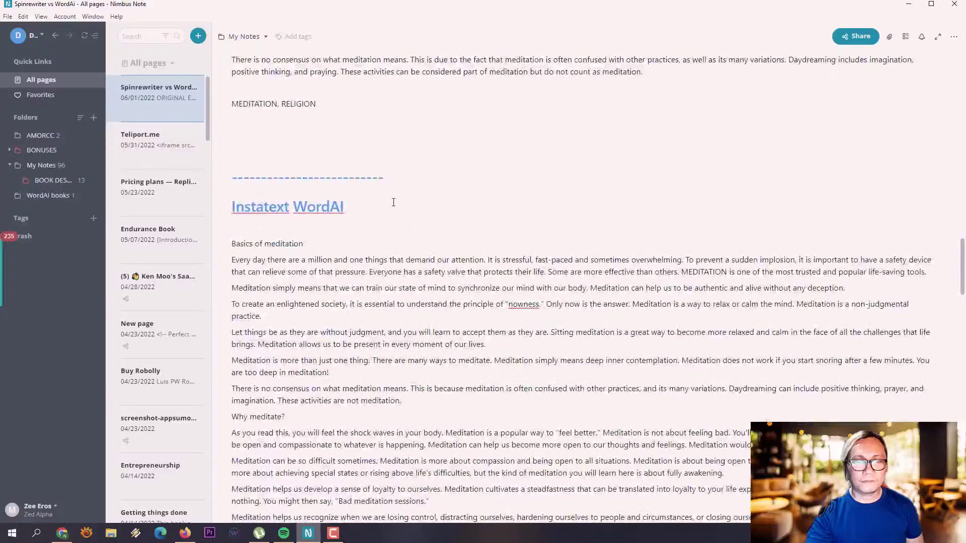
scroll(394, 202, "down", 12)
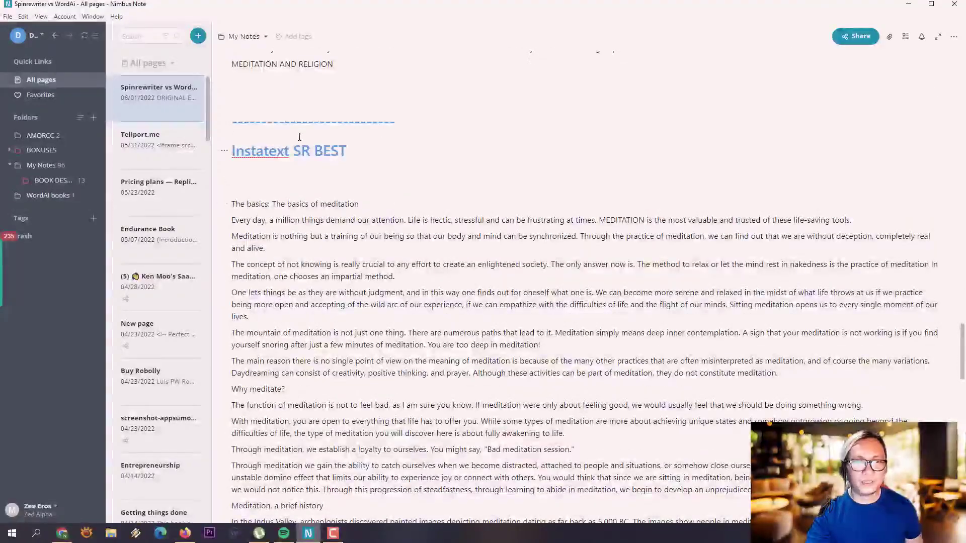
scroll(302, 141, "down", 10)
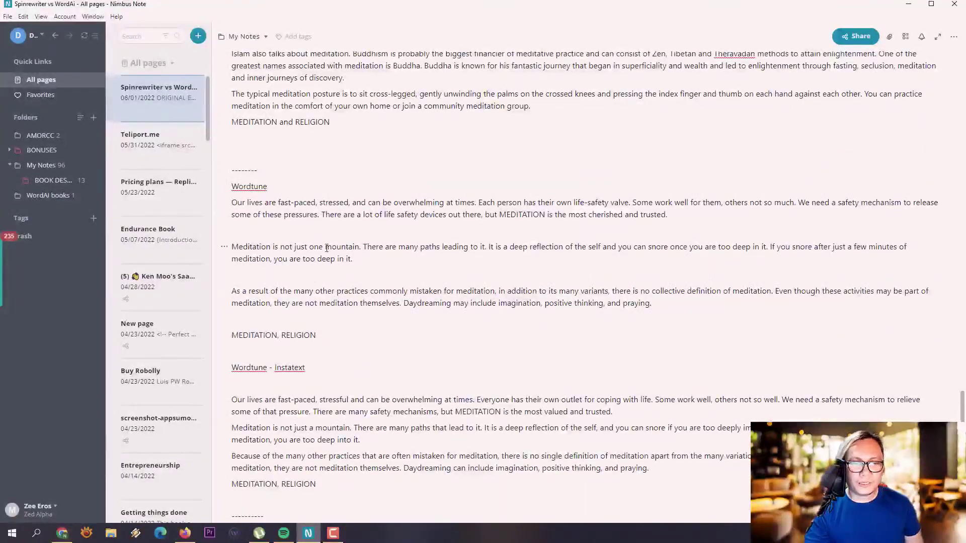
scroll(319, 249, "down", 5)
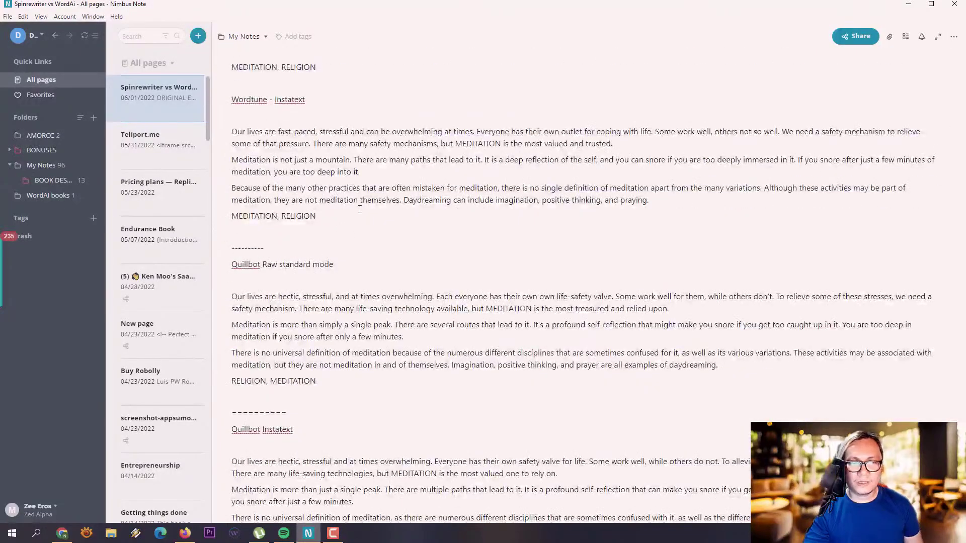
scroll(360, 210, "down", 5)
scroll(328, 293, "up", 15)
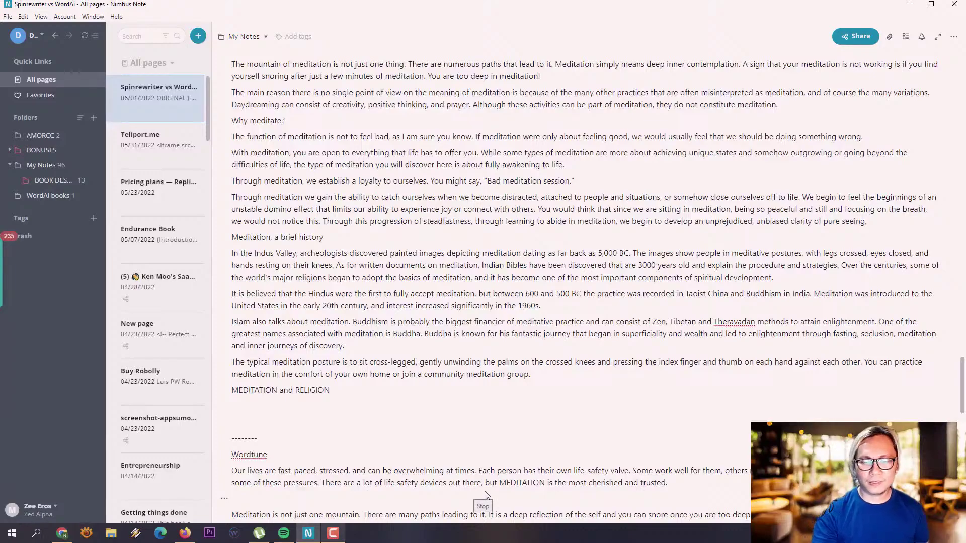
scroll(486, 496, "down", 15)
scroll(473, 389, "down", 10)
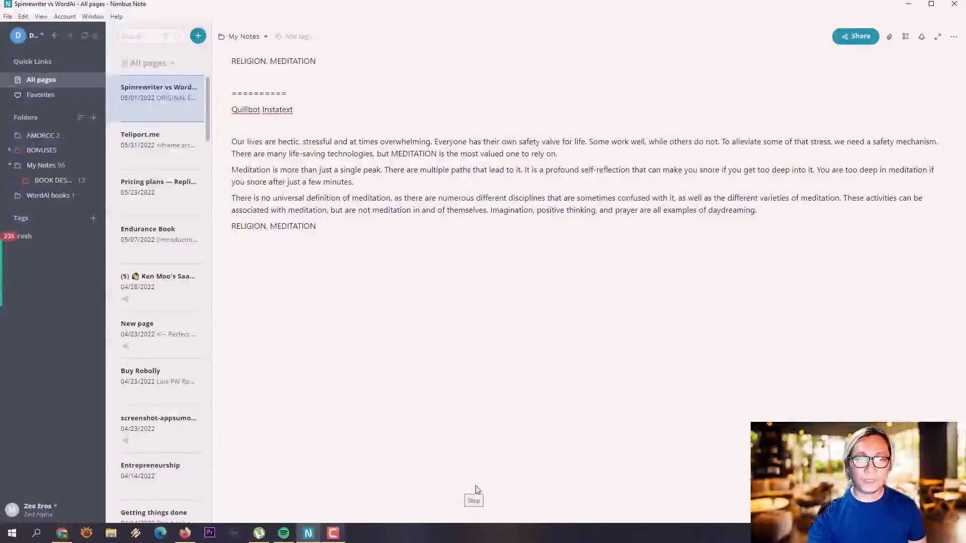